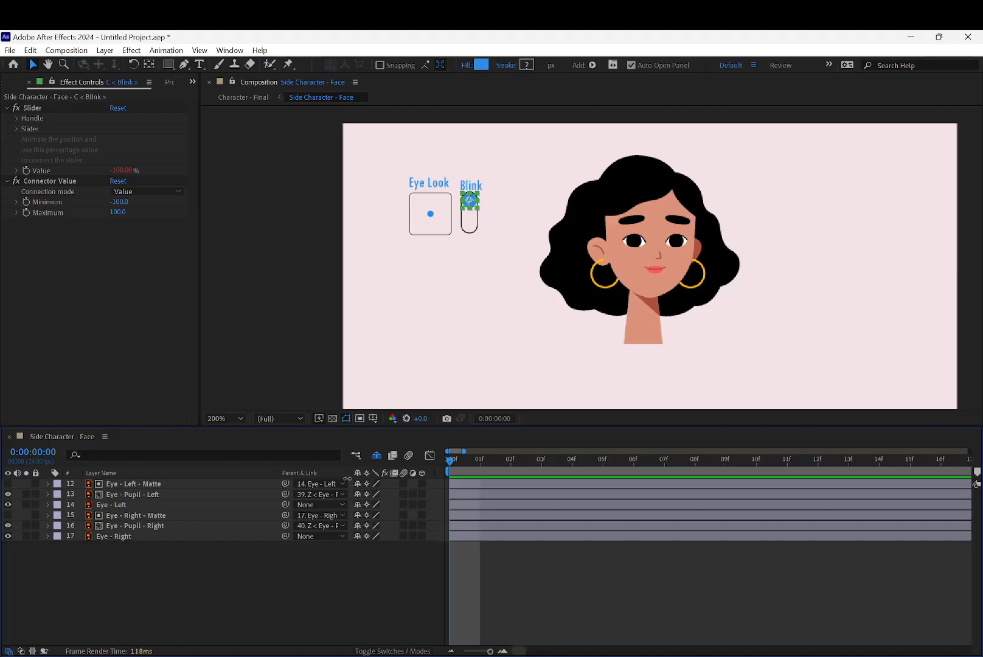
Reveal the hidden shy layers and turn off the shy switch on Brow - Left and Brow - Right.
{"action": "left_click", "coordinate": [459, 281]}
{"action": "left_click", "coordinate": [376, 455]}
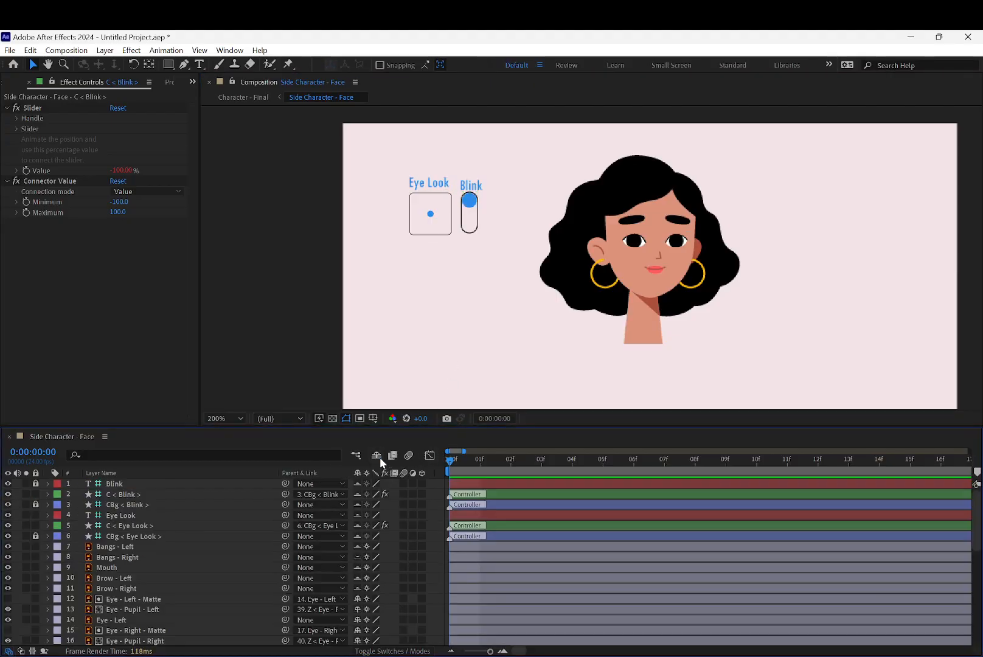
{"action": "scroll", "coordinate": [194, 499], "scroll_direction": "down", "scroll_amount": 5}
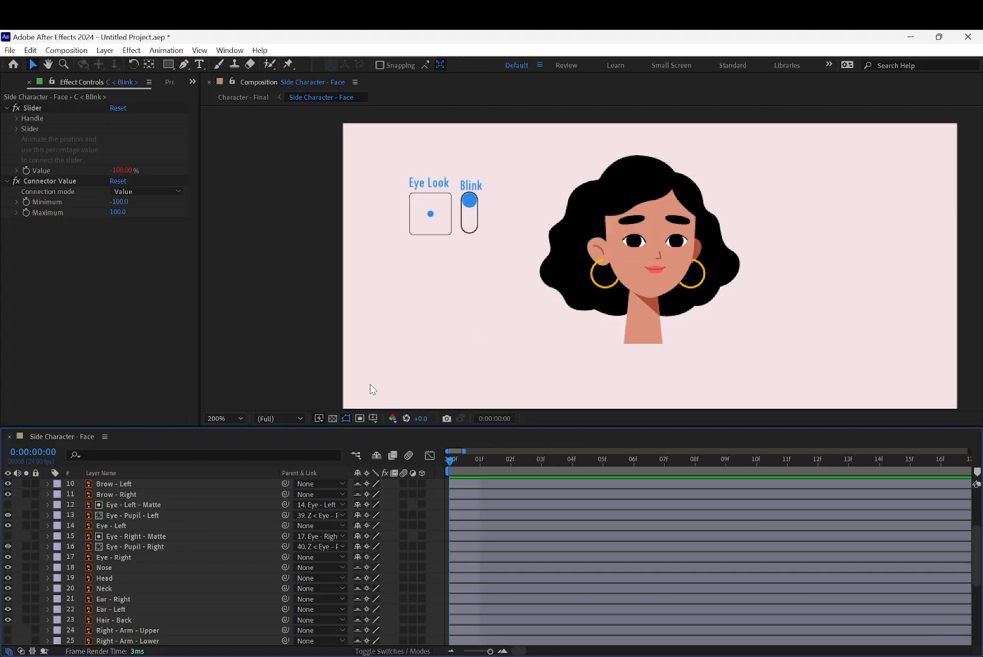
{"action": "scroll", "coordinate": [257, 471], "scroll_direction": "down", "scroll_amount": 2}
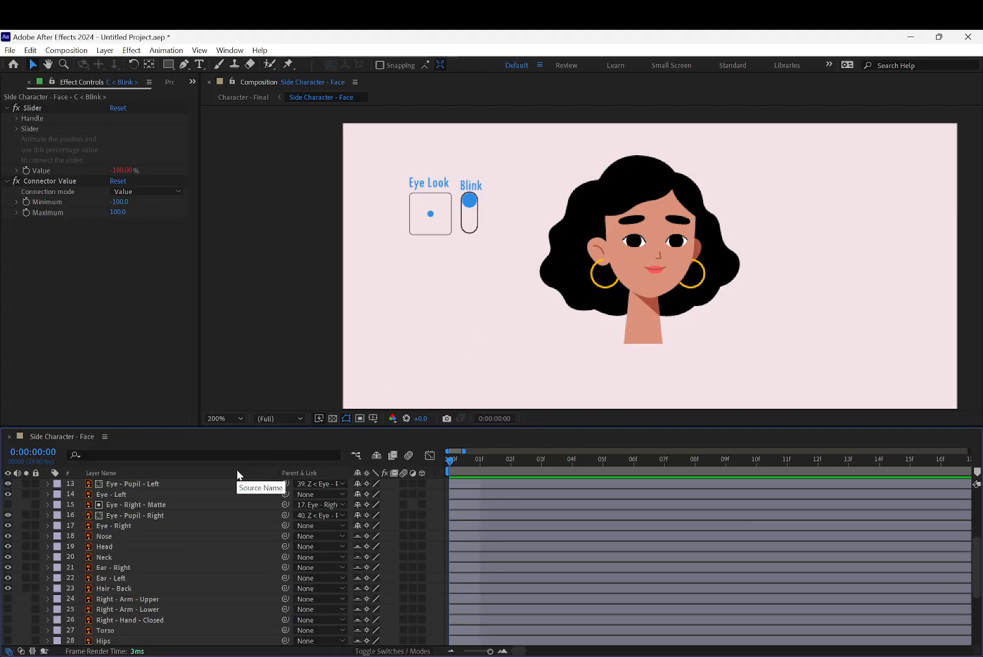
{"action": "scroll", "coordinate": [155, 579], "scroll_direction": "down", "scroll_amount": 3}
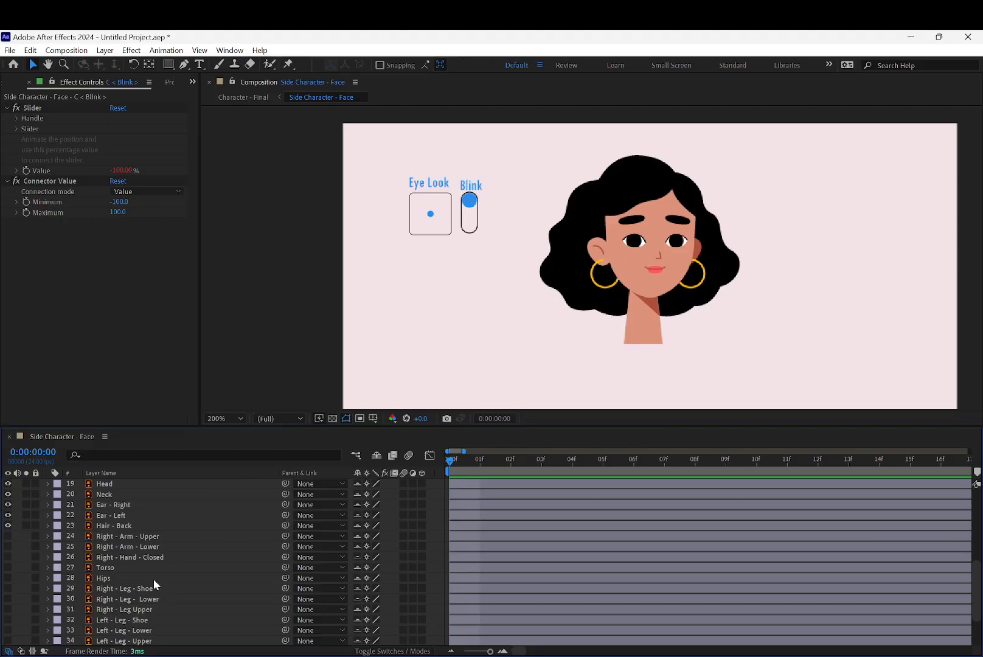
{"action": "scroll", "coordinate": [152, 580], "scroll_direction": "up", "scroll_amount": 4}
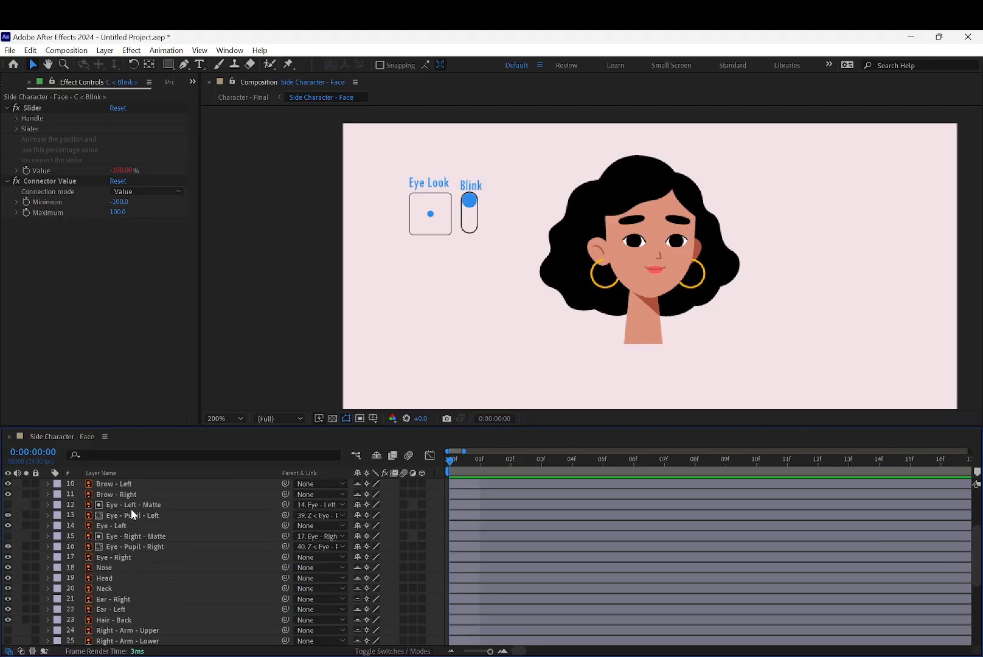
{"action": "scroll", "coordinate": [131, 511], "scroll_direction": "up", "scroll_amount": 1}
{"action": "left_click", "coordinate": [139, 525]}
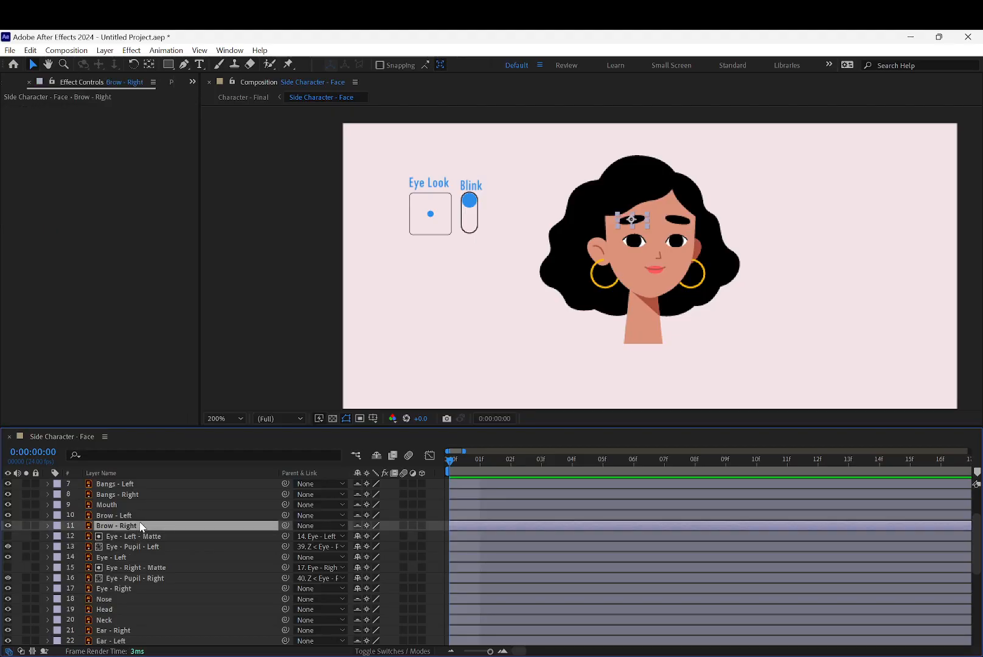
{"action": "left_click", "coordinate": [140, 515], "text": "shift"}
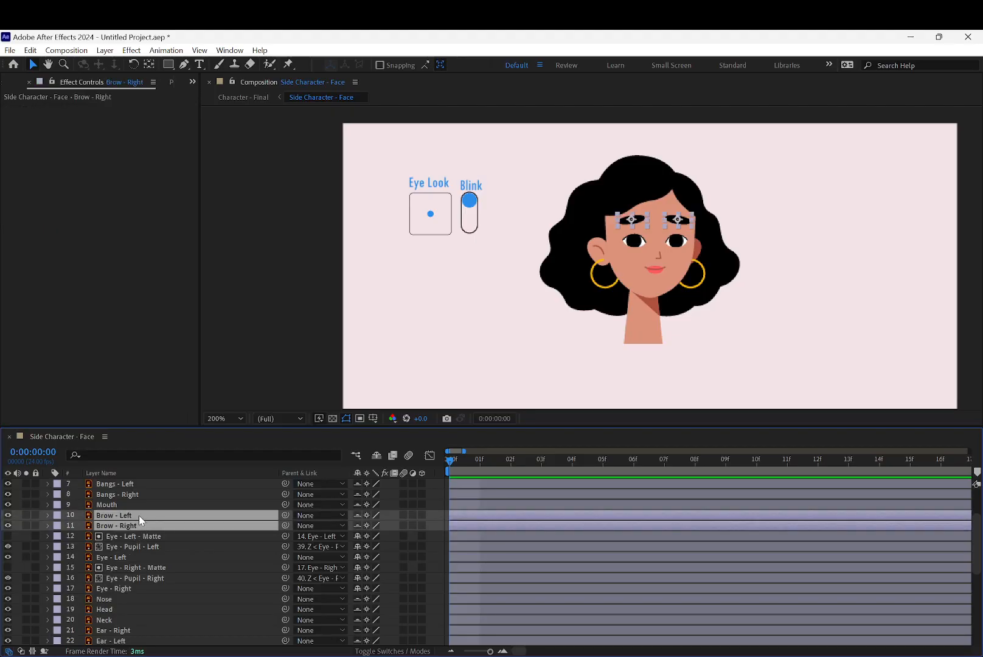
{"action": "left_click", "coordinate": [357, 515]}
Mark the layers from Eye - Left - Matte through Eye - Right as shy and hide all shy layers.
{"action": "left_click", "coordinate": [273, 543]}
{"action": "left_click", "coordinate": [236, 538]}
{"action": "left_click", "coordinate": [221, 576], "text": "shift"}
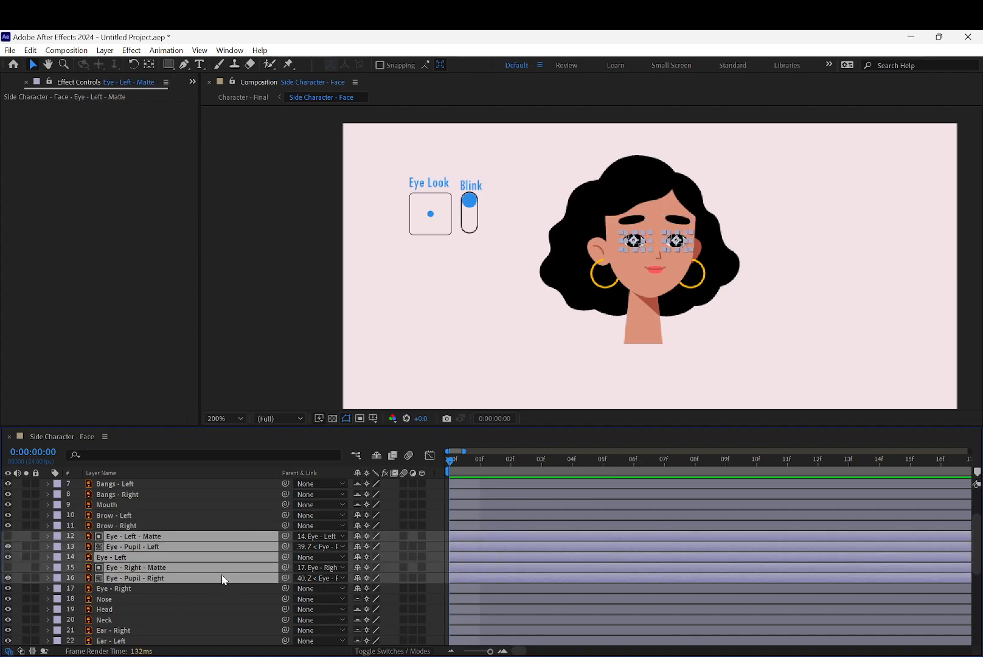
{"action": "left_click", "coordinate": [357, 577]}
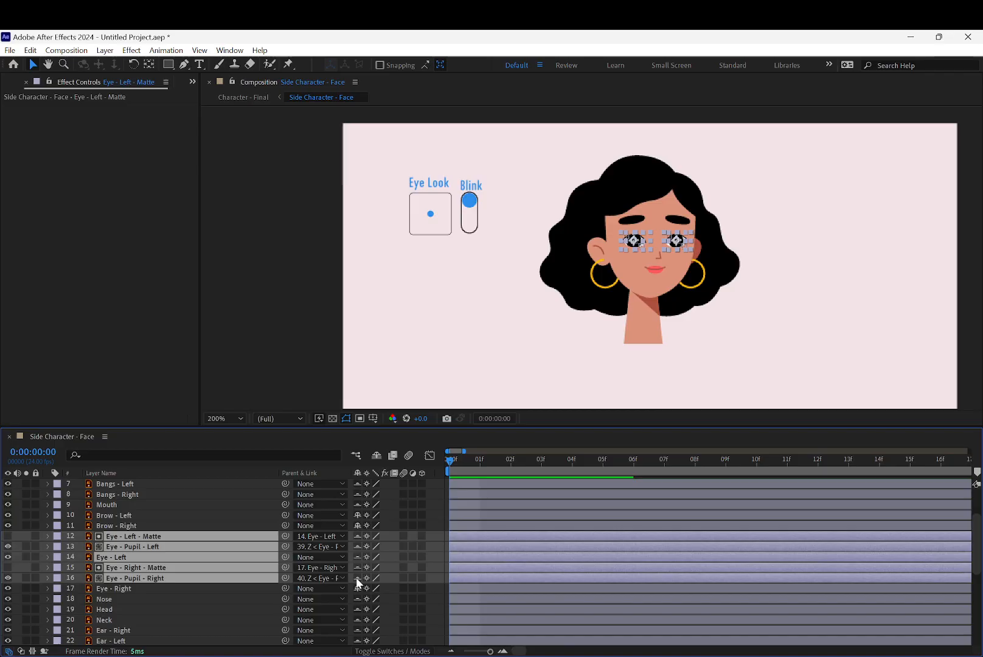
{"action": "left_click", "coordinate": [372, 384]}
{"action": "left_click", "coordinate": [377, 456]}
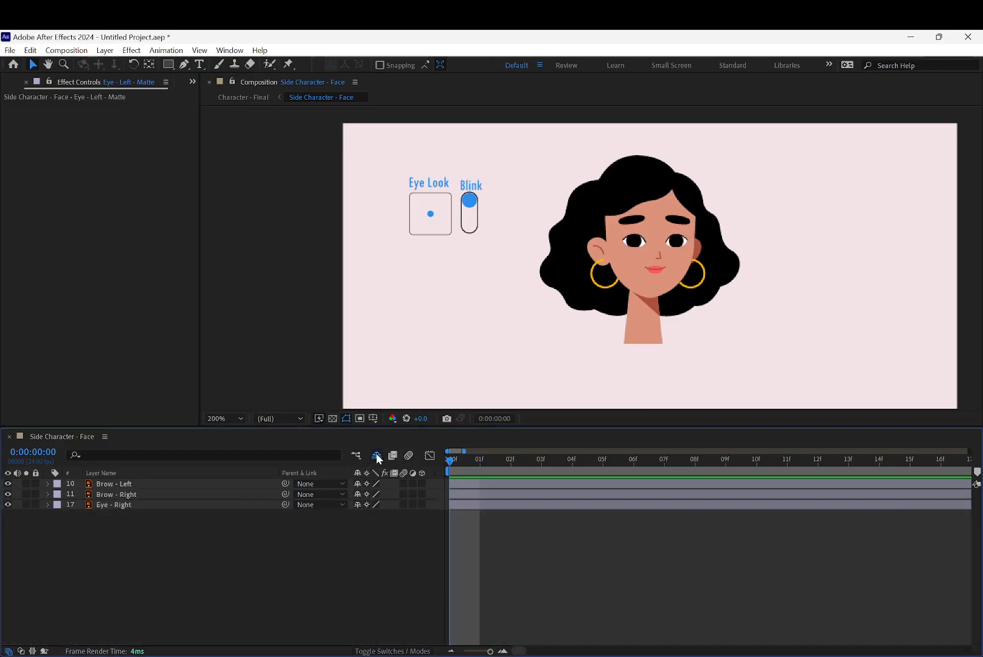
{"action": "left_click", "coordinate": [157, 504]}
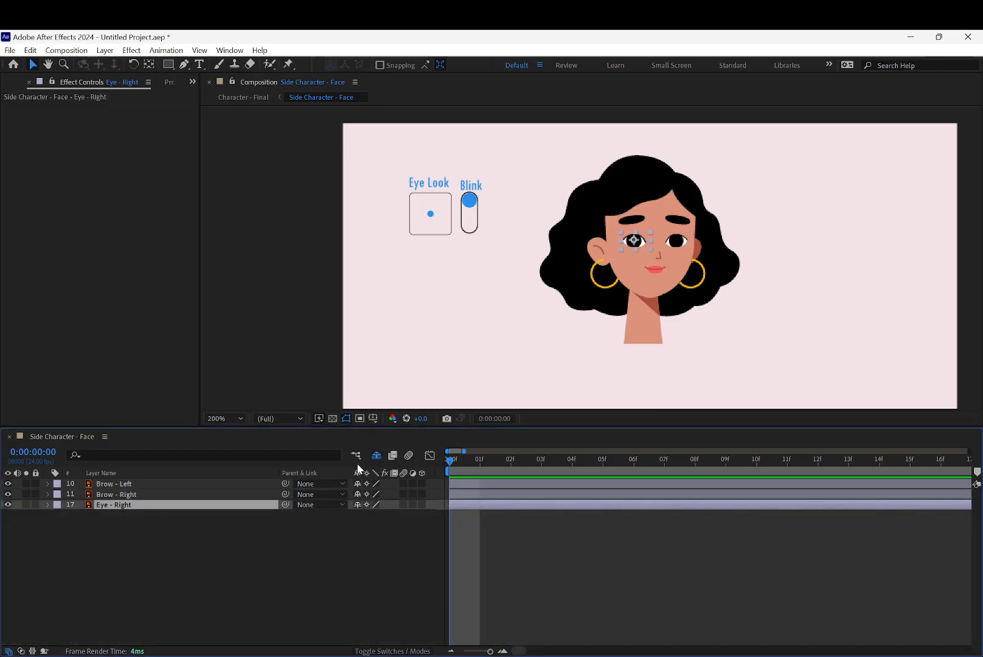
{"action": "left_click", "coordinate": [358, 504]}
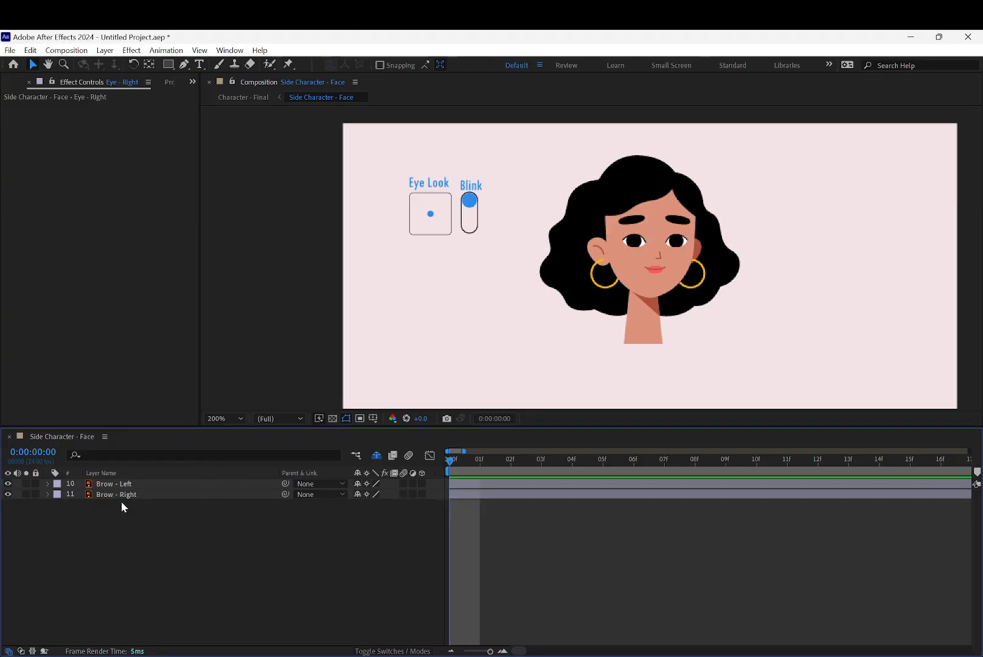
{"action": "left_click", "coordinate": [361, 286]}
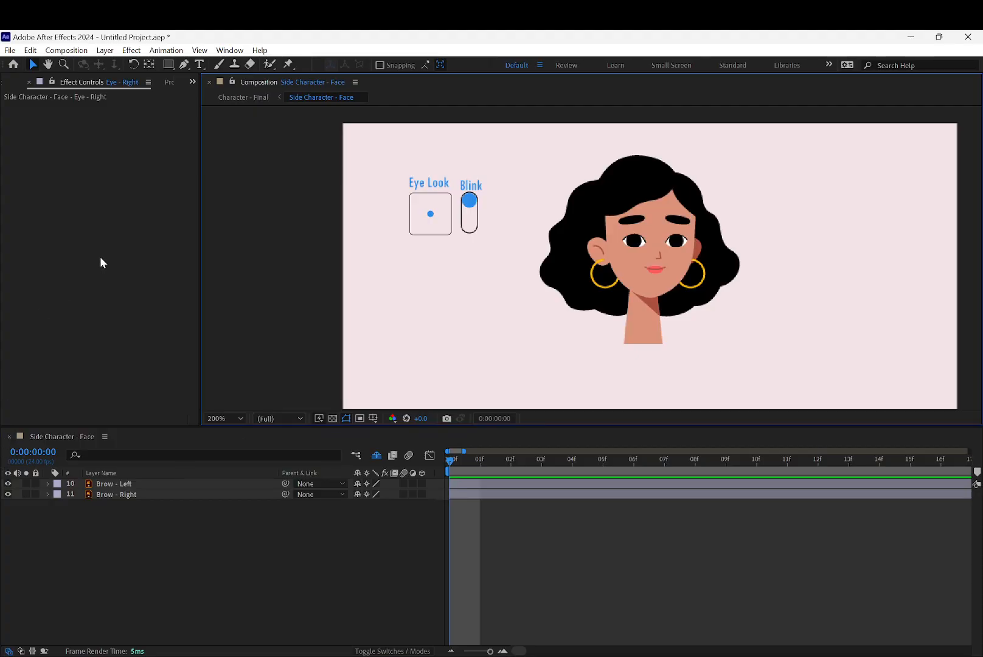
Create a 2D Slider control with the Duik Angela Connector and move it to the empty area beside the character's face.
{"action": "left_click", "coordinate": [193, 82]}
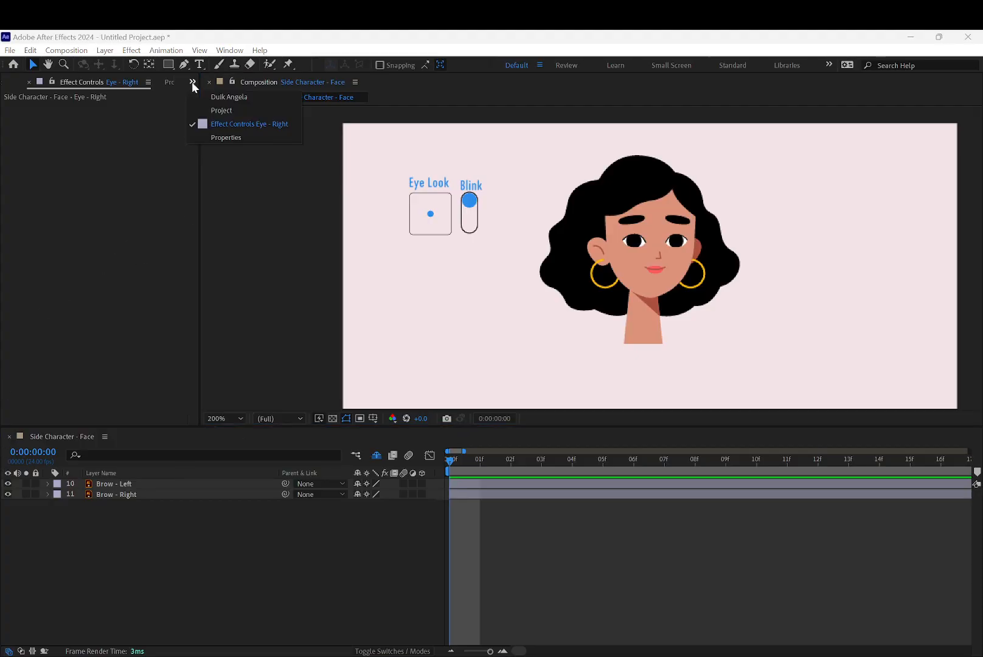
{"action": "left_click", "coordinate": [201, 93]}
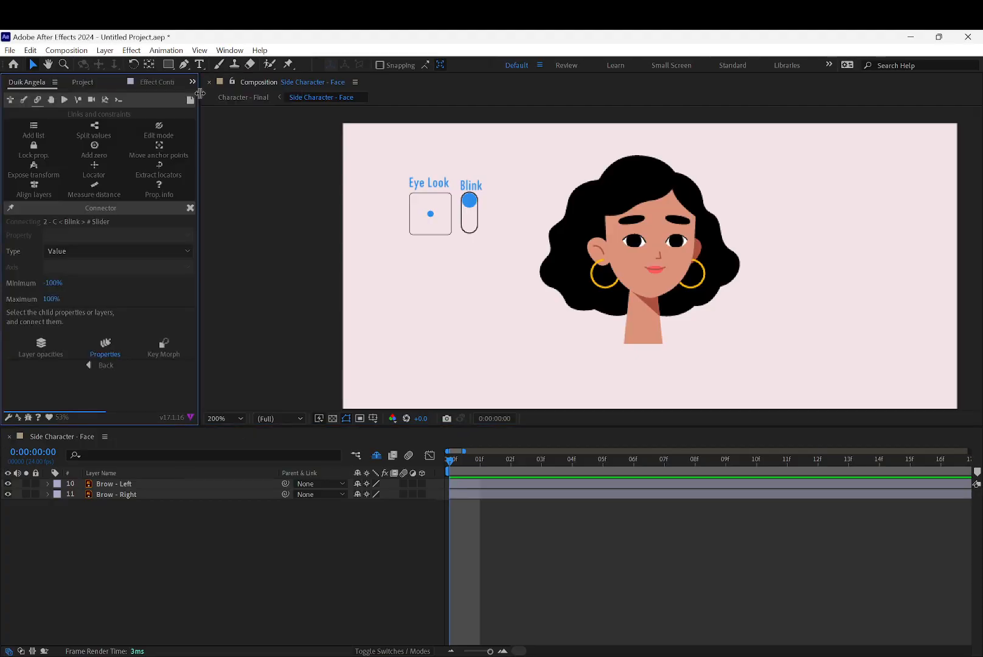
{"action": "left_click", "coordinate": [92, 366]}
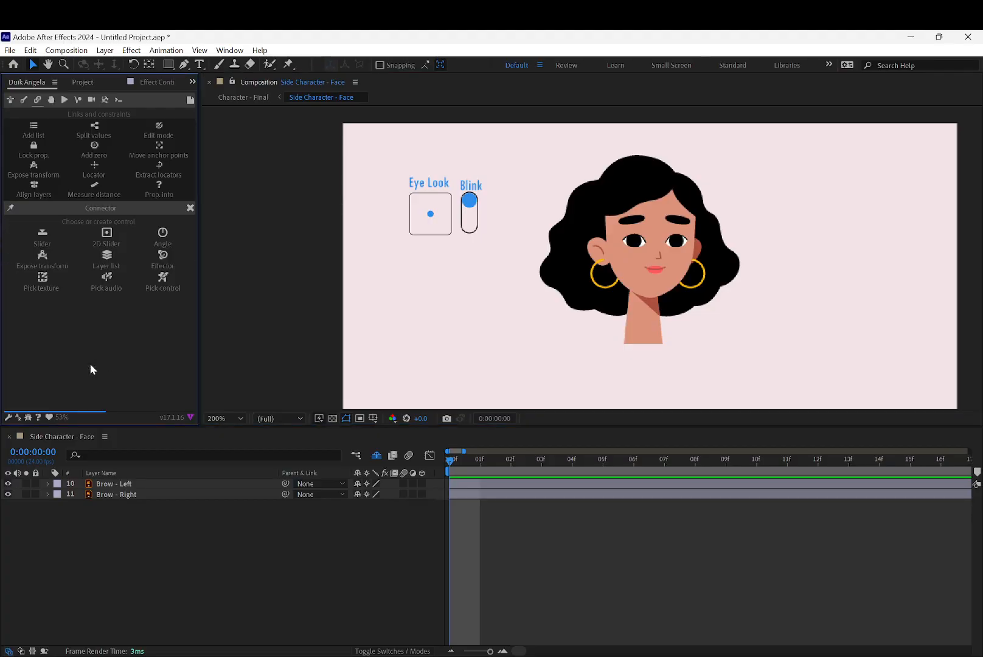
{"action": "left_click", "coordinate": [102, 233]}
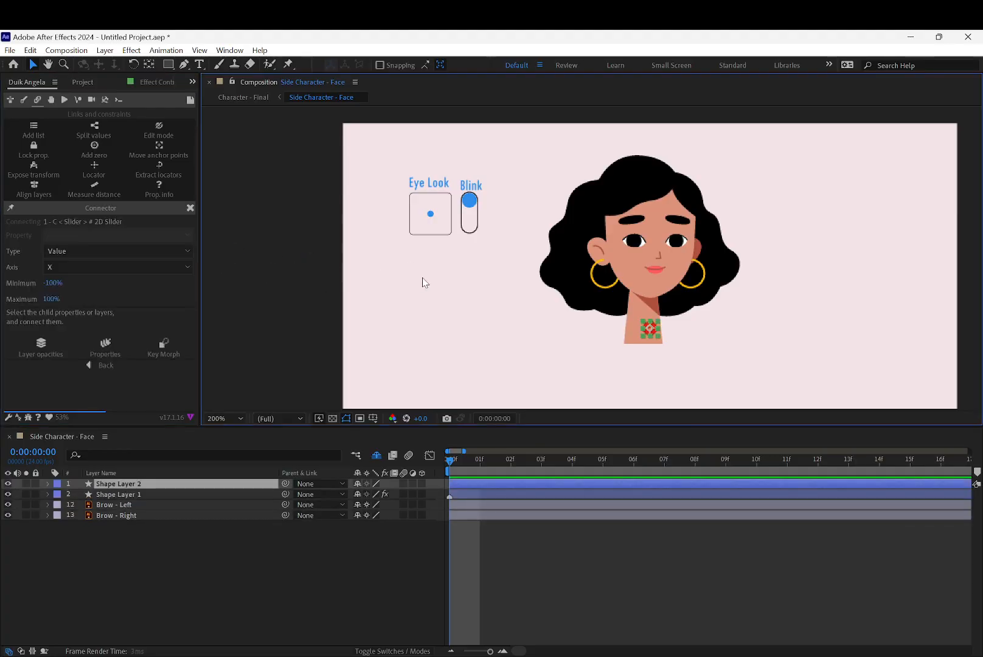
{"action": "left_click_drag", "start_coordinate": [605, 374], "coordinate": [377, 350]}
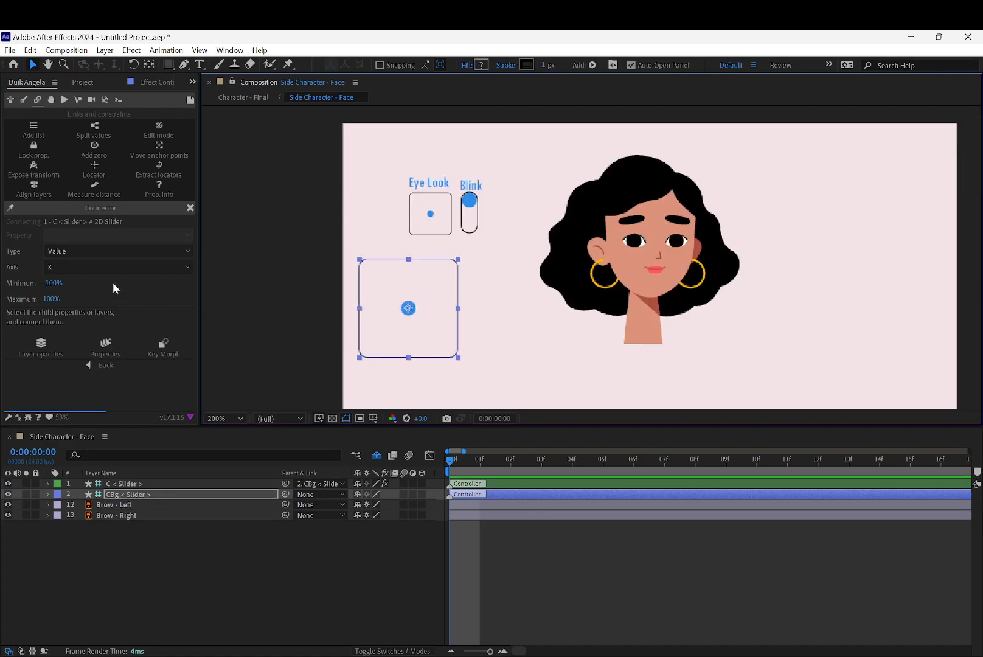
Scale down the new 2D slider and place it next to the Eye Look control.
{"action": "left_click_drag", "start_coordinate": [451, 354], "coordinate": [349, 240]}
{"action": "left_click", "coordinate": [421, 328]}
{"action": "left_click", "coordinate": [417, 310]}
{"action": "left_click", "coordinate": [392, 238]}
{"action": "left_click", "coordinate": [390, 236]}
{"action": "left_click", "coordinate": [375, 222]}
{"action": "left_click", "coordinate": [393, 213]}
{"action": "left_click", "coordinate": [391, 219]}
Show all layers and unlock the Blink text, CBg < Blink > and CBg < Eye Look > layers.
{"action": "left_click", "coordinate": [377, 456]}
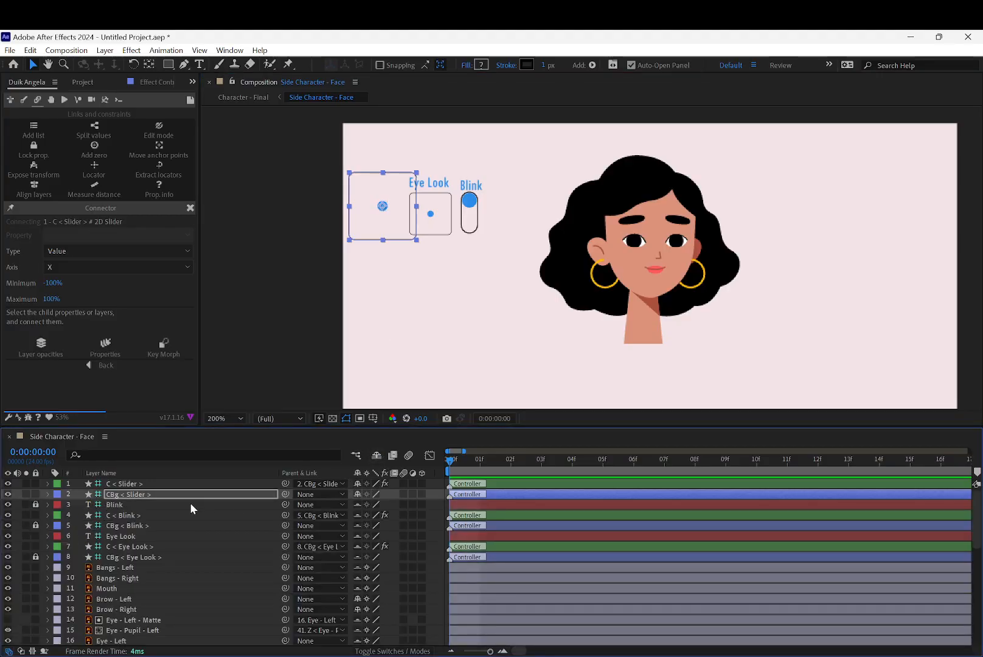
{"action": "left_click", "coordinate": [34, 556]}
{"action": "left_click", "coordinate": [38, 525]}
{"action": "left_click", "coordinate": [36, 505]}
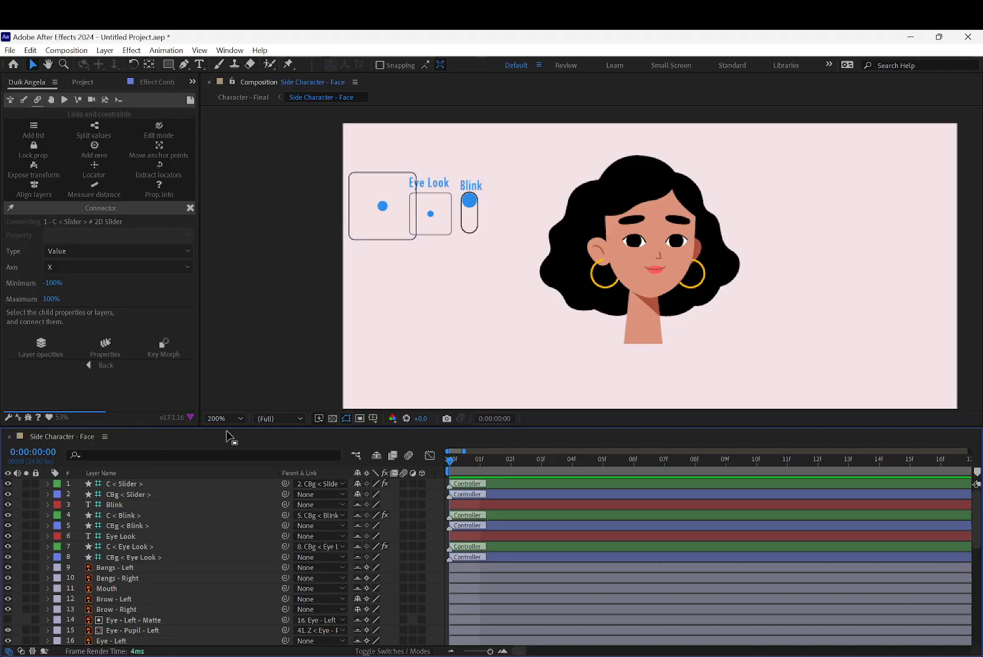
Move the Eye Look and Blink controls with their labels up and apart, leaving a gap between them for another slider.
{"action": "left_click_drag", "start_coordinate": [433, 168], "coordinate": [485, 270]}
{"action": "left_click_drag", "start_coordinate": [439, 230], "coordinate": [533, 206]}
{"action": "left_click", "coordinate": [458, 213]}
{"action": "key", "text": "ctrl+z"}
{"action": "left_click_drag", "start_coordinate": [493, 140], "coordinate": [548, 207]}
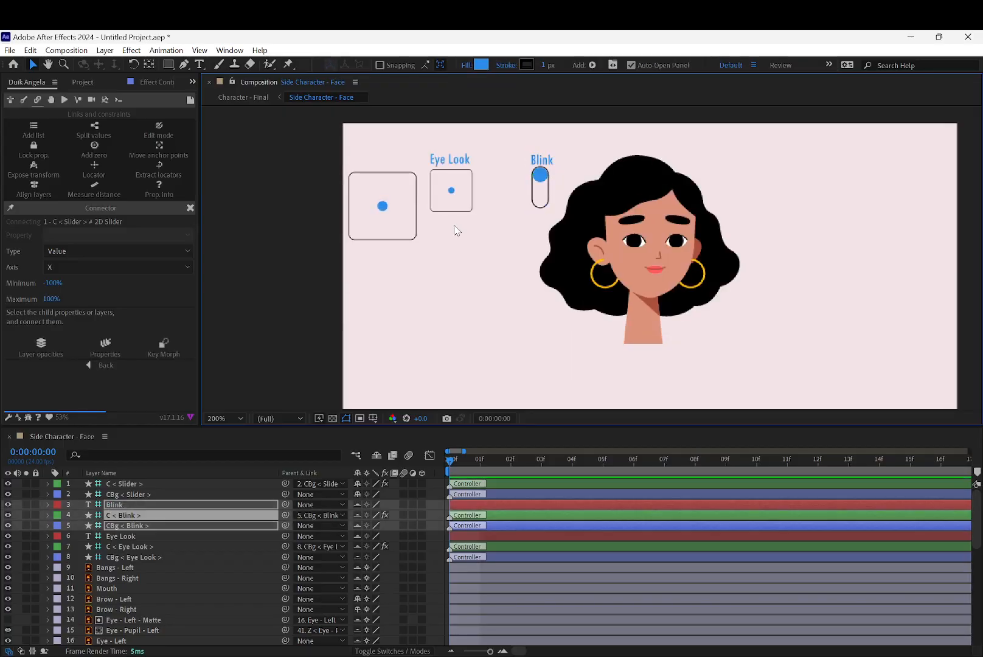
{"action": "left_click", "coordinate": [455, 226]}
Shrink the new 2D slider further so it sits beside the Eye Look control at nearly the same size.
{"action": "left_click_drag", "start_coordinate": [405, 182], "coordinate": [429, 186]}
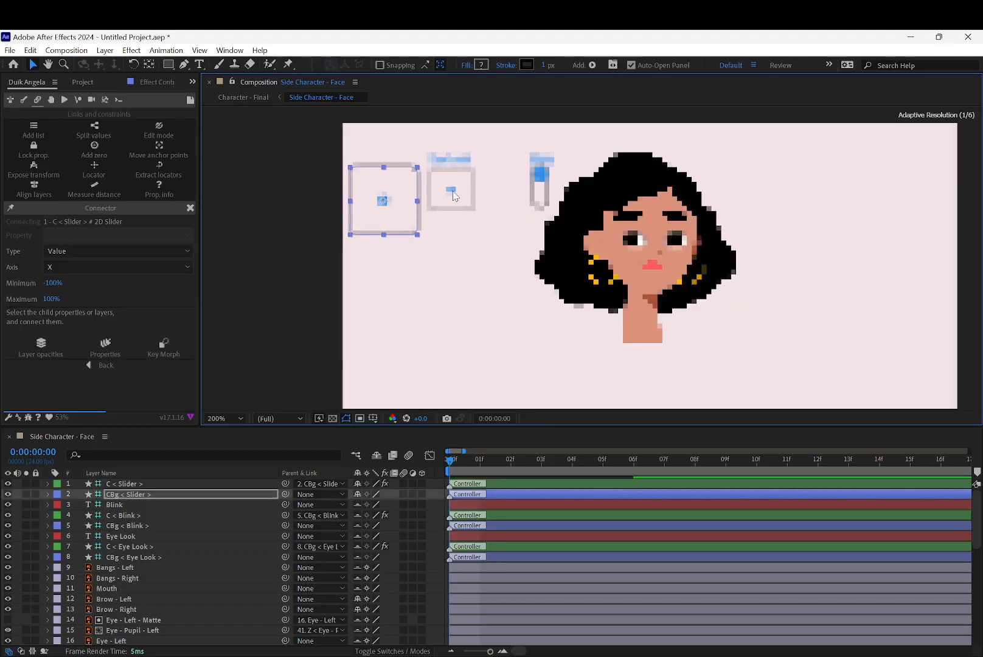
{"action": "left_click", "coordinate": [527, 231]}
{"action": "left_click", "coordinate": [406, 234]}
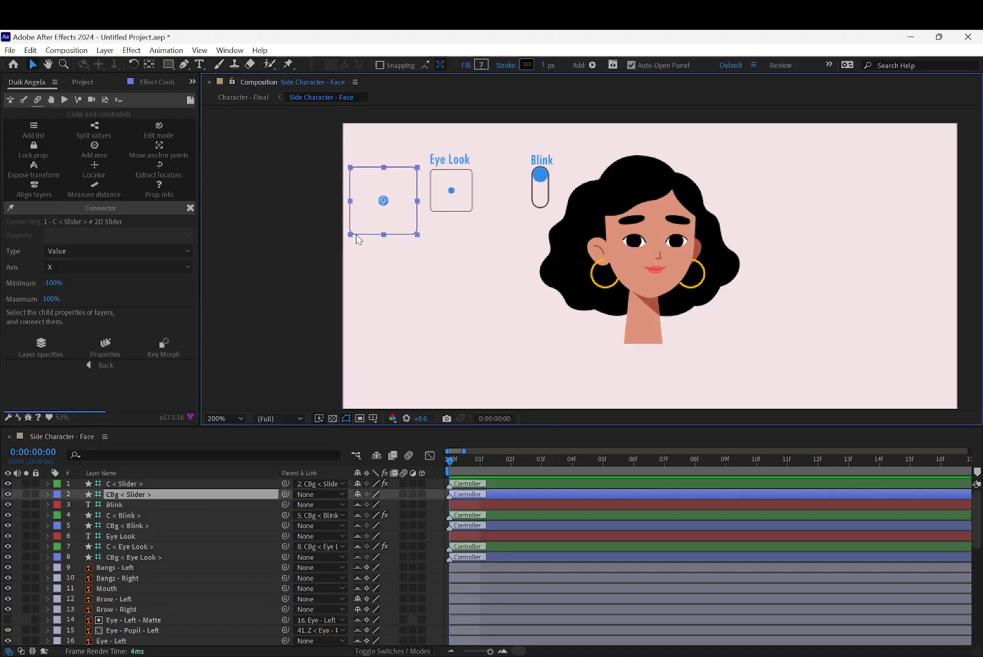
{"action": "left_click_drag", "start_coordinate": [351, 234], "coordinate": [401, 204]}
{"action": "left_click", "coordinate": [423, 214]}
{"action": "left_click", "coordinate": [439, 221]}
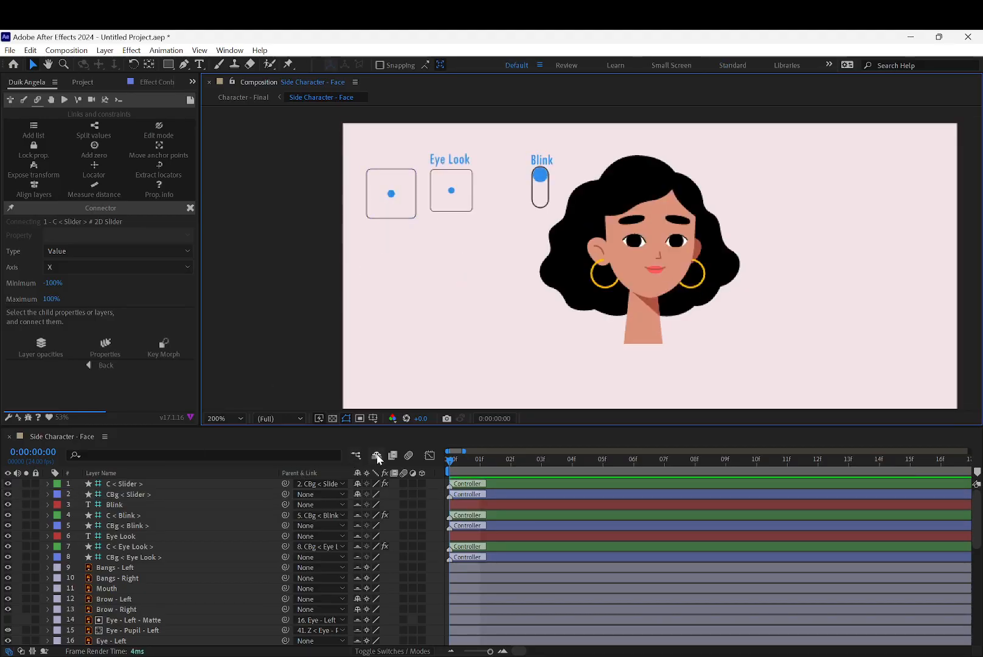
Move the Eye Look control with its label slightly closer to the new slider and hide the shy layers again.
{"action": "left_click", "coordinate": [440, 211]}
{"action": "left_click_drag", "start_coordinate": [436, 133], "coordinate": [451, 193]}
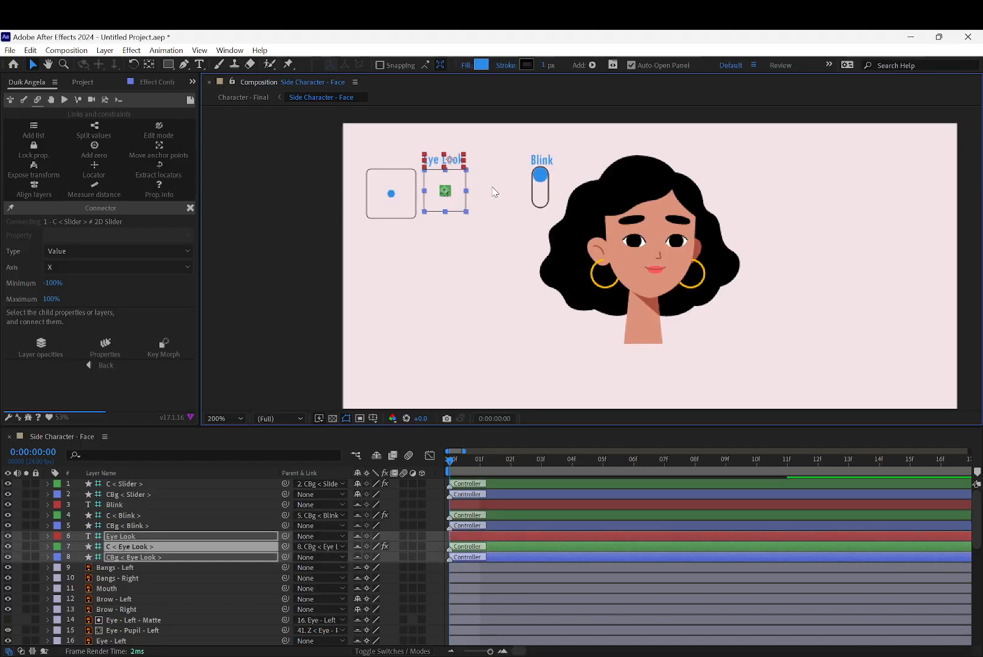
{"action": "left_click", "coordinate": [494, 192]}
{"action": "left_click", "coordinate": [391, 194]}
{"action": "left_click", "coordinate": [399, 235]}
{"action": "left_click", "coordinate": [377, 456]}
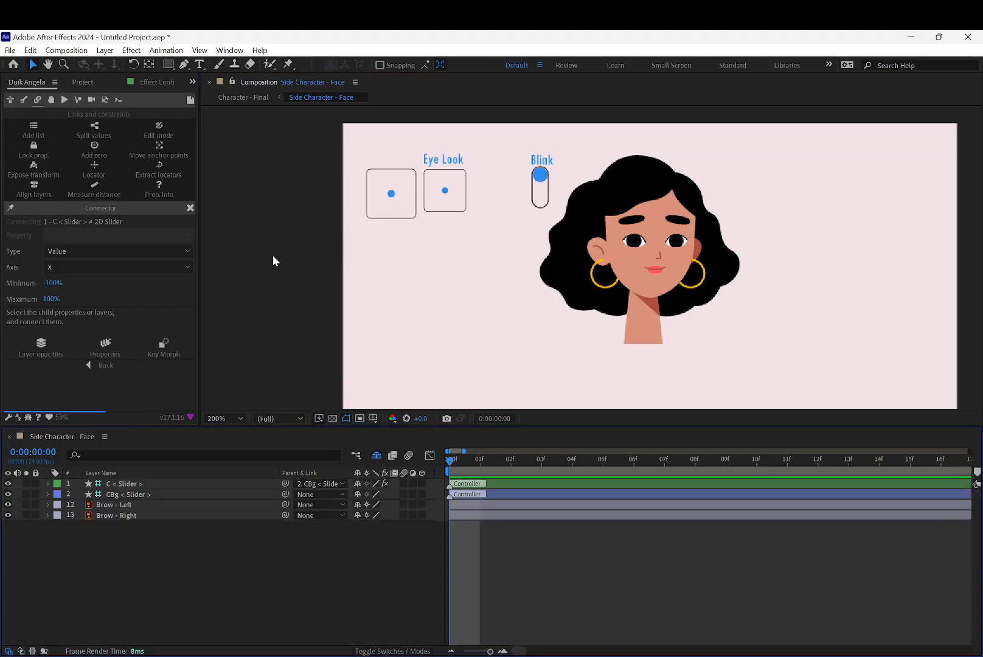
Rename the slider's background layer to CBg < Brow Right >.
{"action": "left_click", "coordinate": [137, 493]}
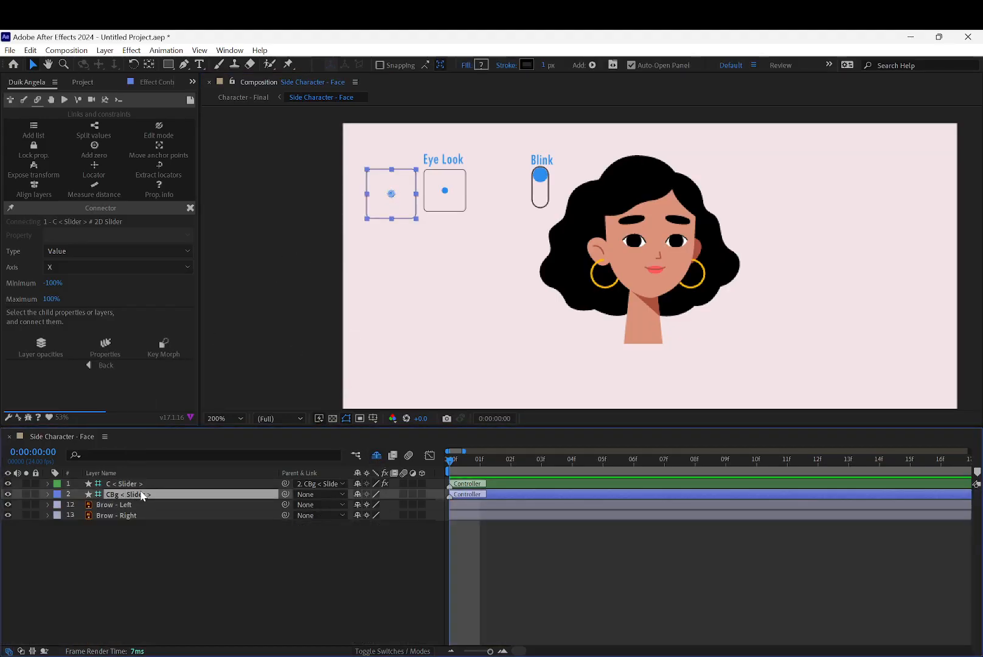
{"action": "key", "text": "Return"}
{"action": "double_click", "coordinate": [129, 493]}
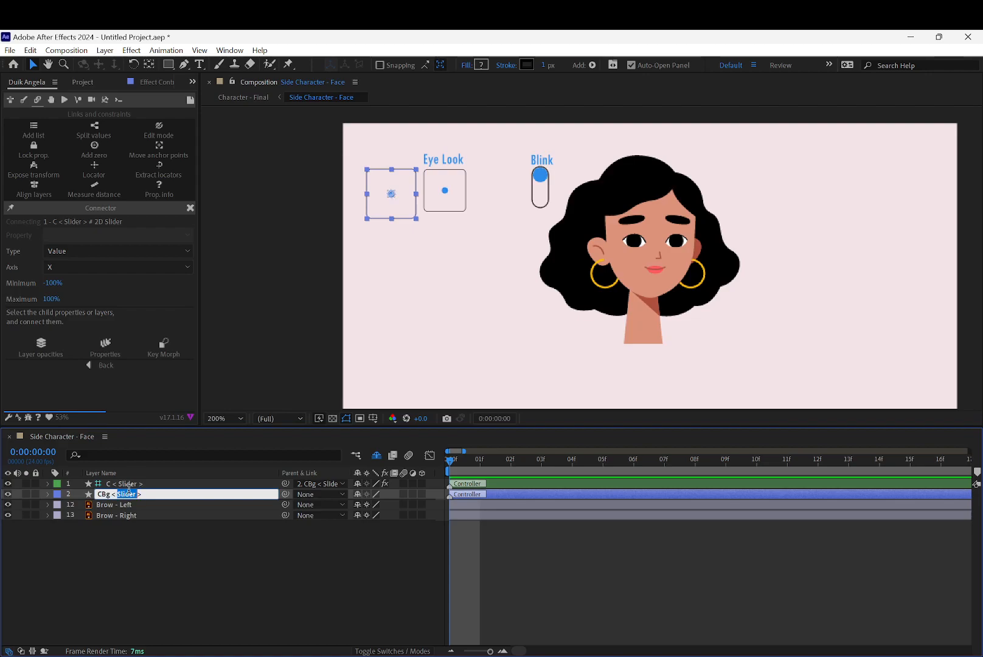
{"action": "type", "text": "Brow Right"}
{"action": "left_click", "coordinate": [245, 582]}
{"action": "left_click", "coordinate": [157, 494]}
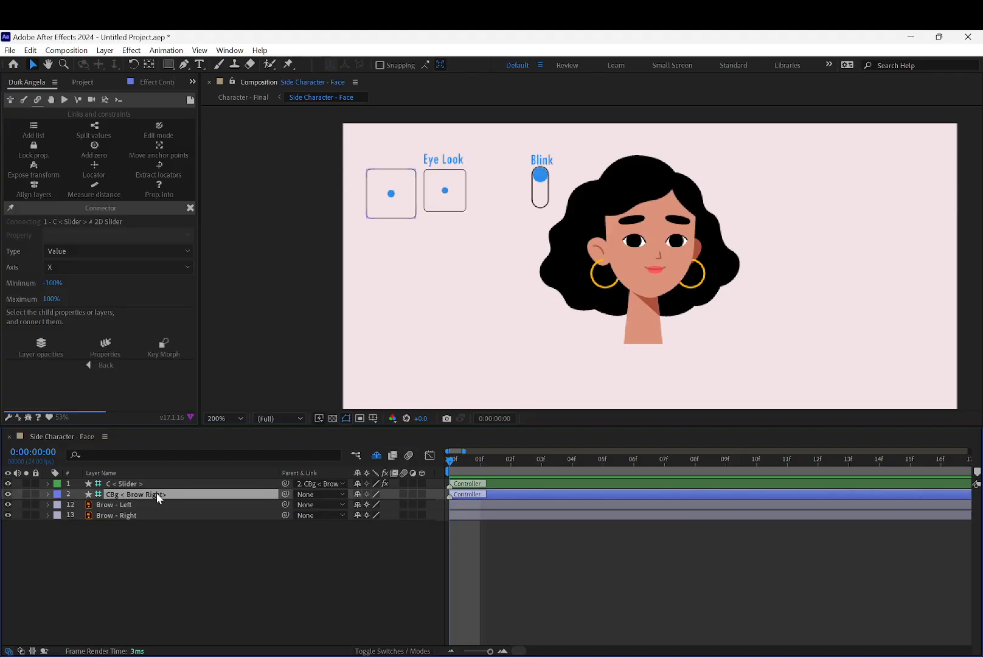
{"action": "key", "text": "Return"}
{"action": "left_click", "coordinate": [155, 493]}
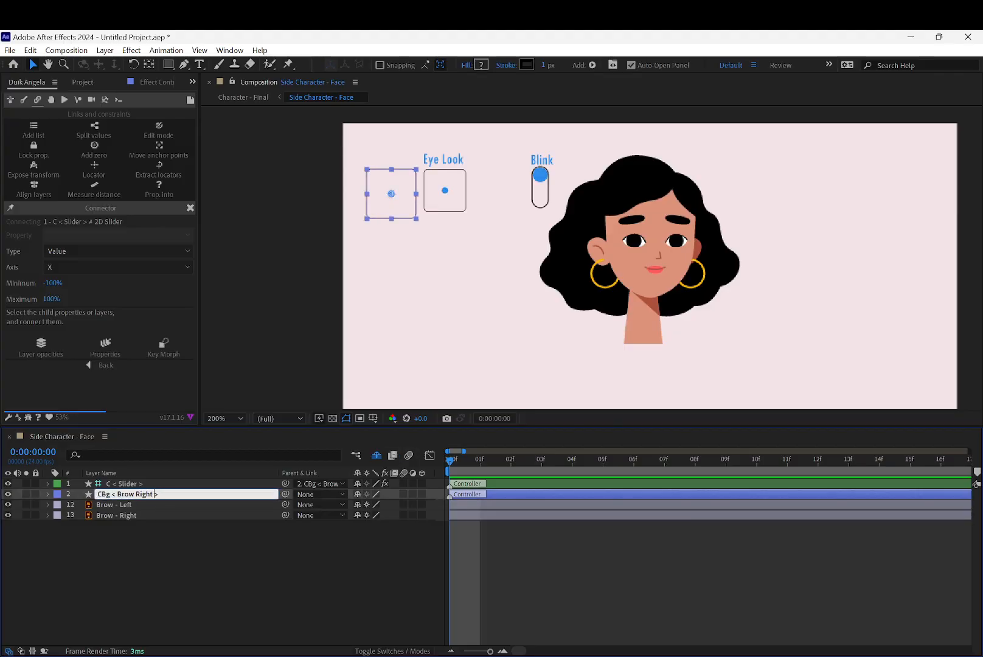
Rename the slider's controller layer to C < Brow Right >.
{"action": "left_click", "coordinate": [156, 485]}
{"action": "key", "text": "Return"}
{"action": "double_click", "coordinate": [115, 484]}
{"action": "type", "text": "Brow Right"}
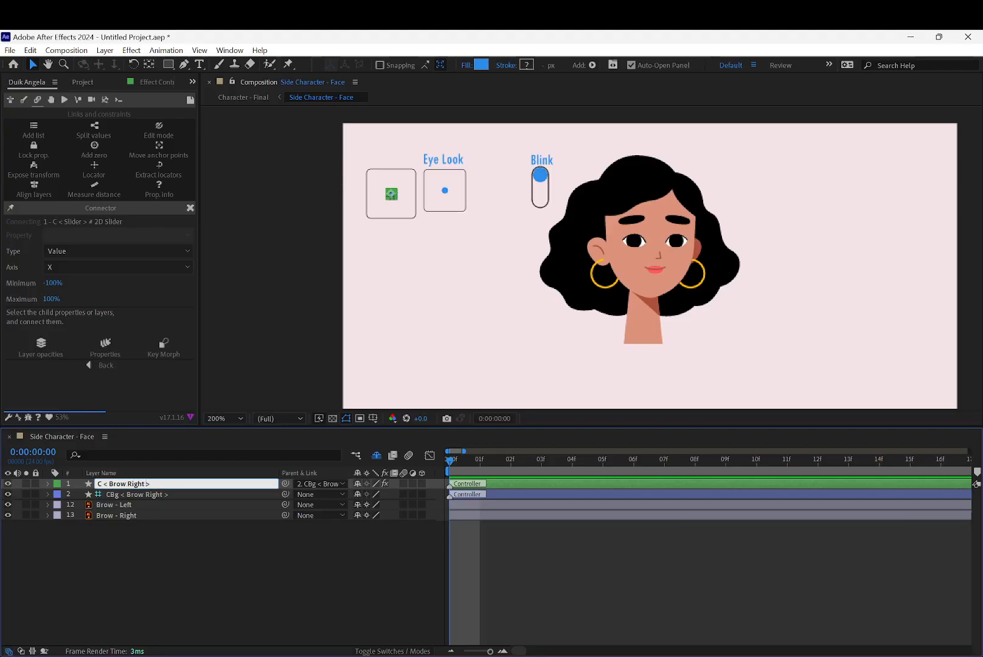
{"action": "key", "text": "Return"}
{"action": "left_click", "coordinate": [393, 342]}
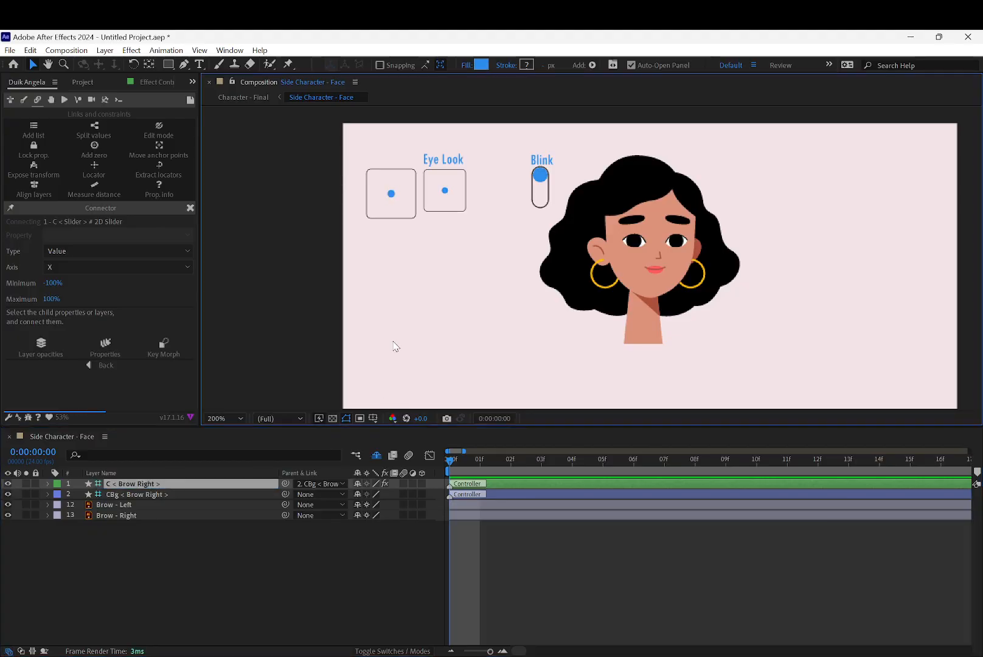
Create a second 2D slider with the Connector, shrink it to nearly the Brow Right slider's size, and place it between Eye Look and Blink.
{"action": "left_click", "coordinate": [105, 365]}
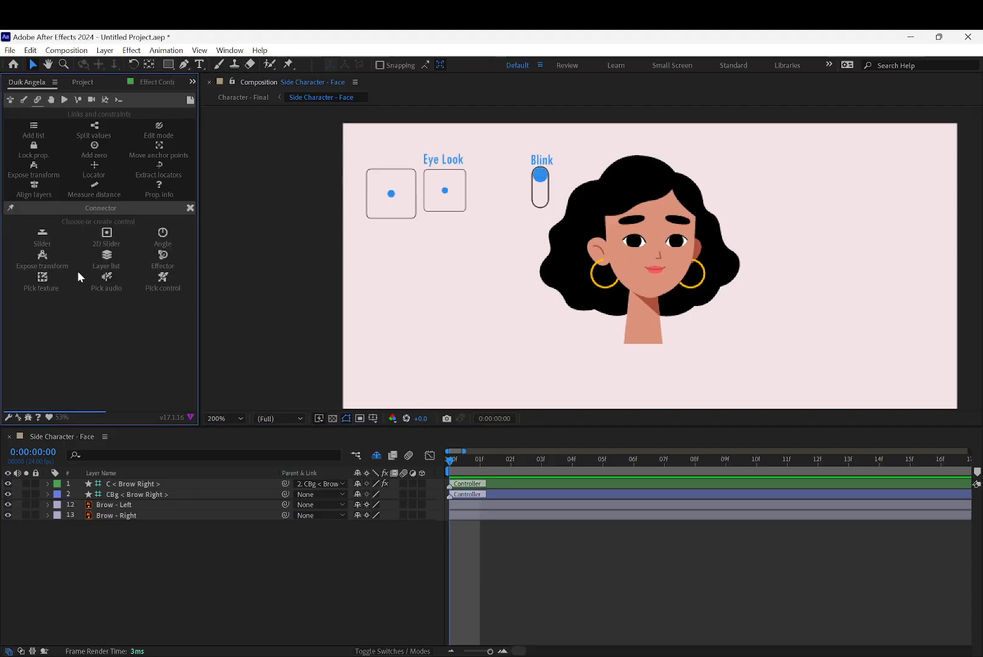
{"action": "left_click", "coordinate": [106, 236]}
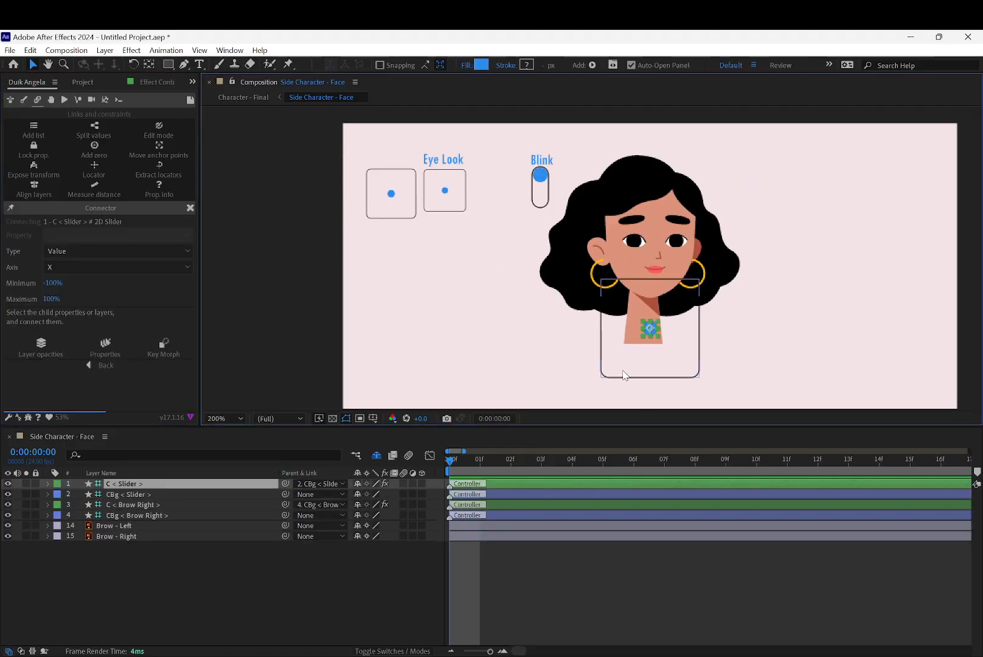
{"action": "left_click_drag", "start_coordinate": [622, 366], "coordinate": [386, 257]}
{"action": "left_click_drag", "start_coordinate": [463, 270], "coordinate": [507, 209]}
{"action": "left_click", "coordinate": [400, 219]}
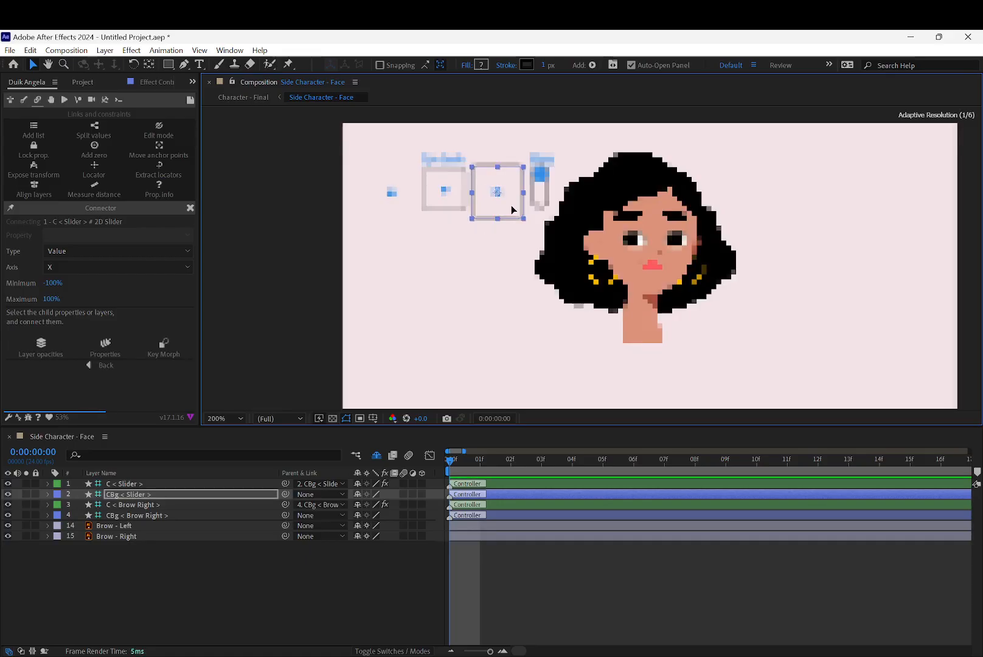
{"action": "left_click", "coordinate": [448, 248]}
{"action": "left_click_drag", "start_coordinate": [508, 219], "coordinate": [511, 218]}
{"action": "left_click", "coordinate": [439, 264]}
Rename the new slider's background layer to CBg < Brow Left >.
{"action": "left_click", "coordinate": [156, 484]}
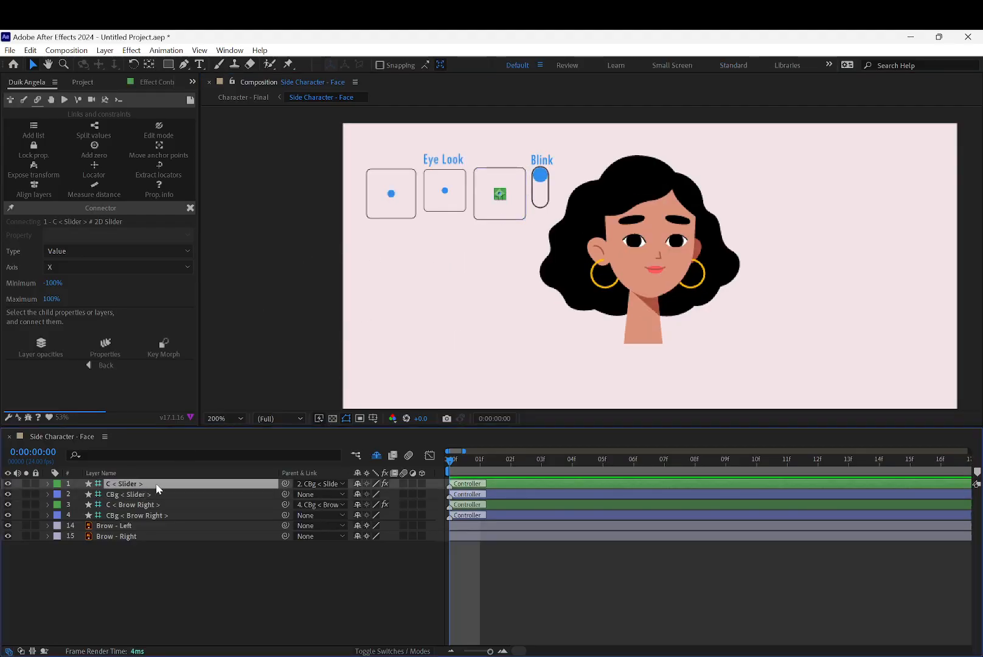
{"action": "left_click", "coordinate": [152, 492], "text": "ctrl"}
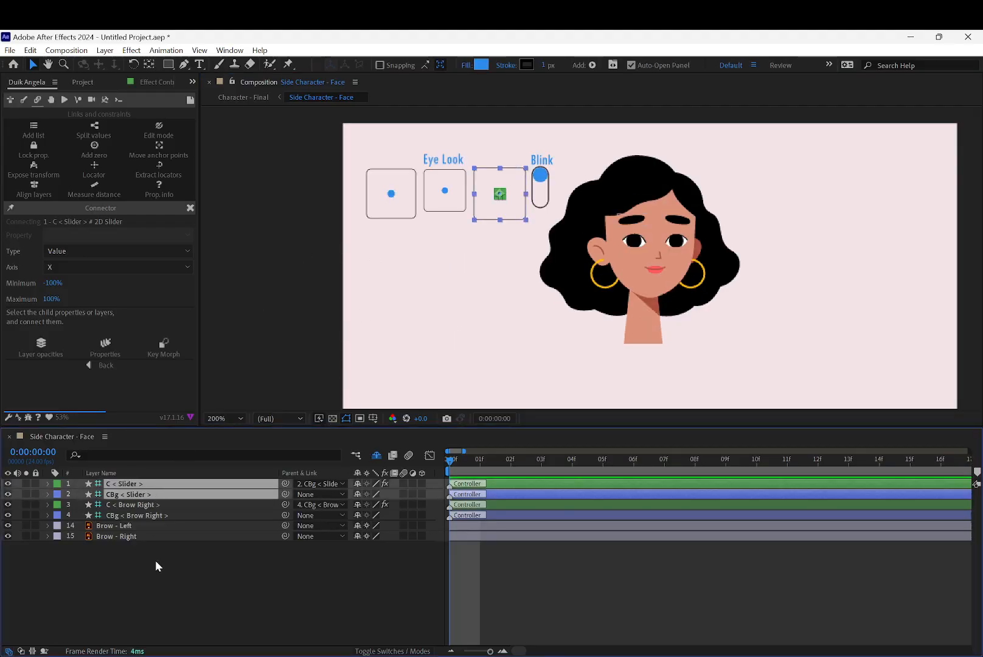
{"action": "left_click", "coordinate": [147, 493]}
{"action": "key", "text": "Return"}
{"action": "left_click", "coordinate": [115, 492]}
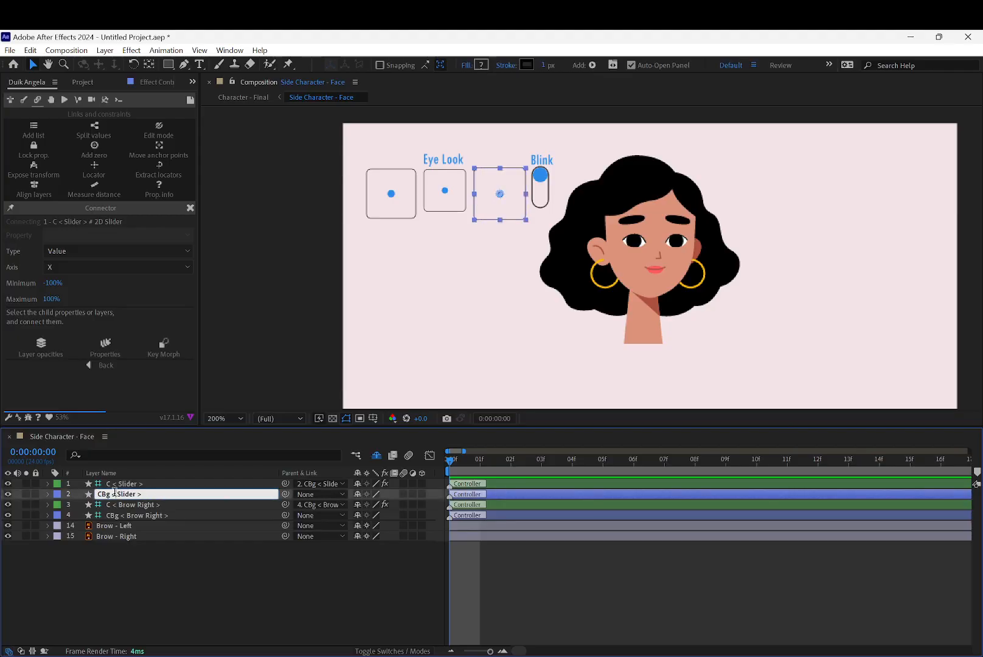
{"action": "double_click", "coordinate": [119, 493]}
{"action": "type", "text": "Brow Left"}
{"action": "key", "text": "Return"}
Rename the new slider's controller layer to C < Brow Left >.
{"action": "left_click", "coordinate": [120, 484]}
{"action": "key", "text": "Return"}
{"action": "type", "text": "Brow Left"}
{"action": "key", "text": "ctrl+z"}
{"action": "double_click", "coordinate": [123, 483]}
{"action": "type", "text": "B"}
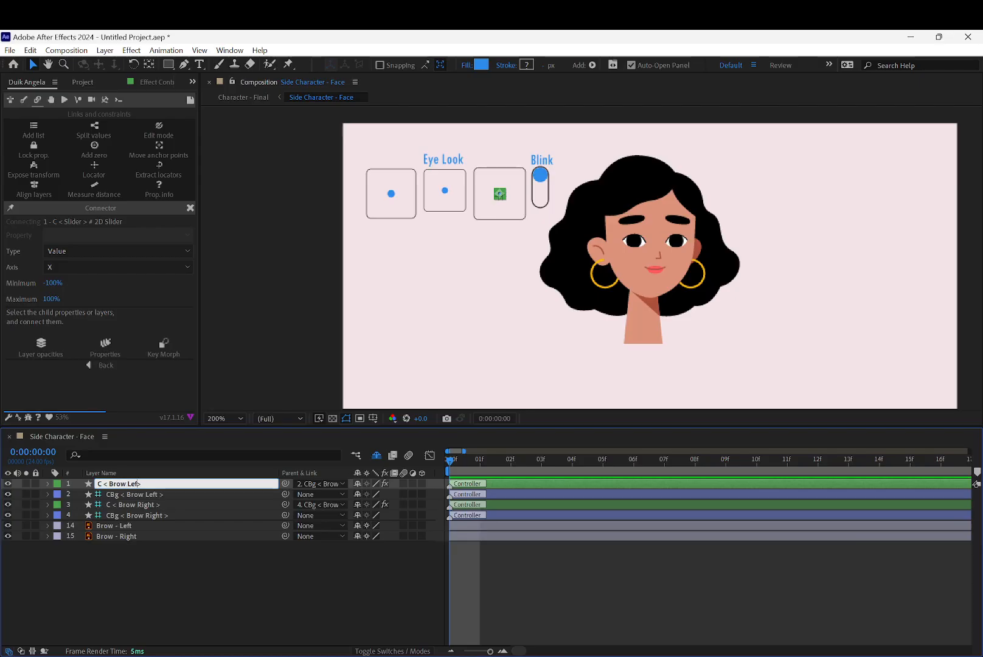
{"action": "key", "text": "Return"}
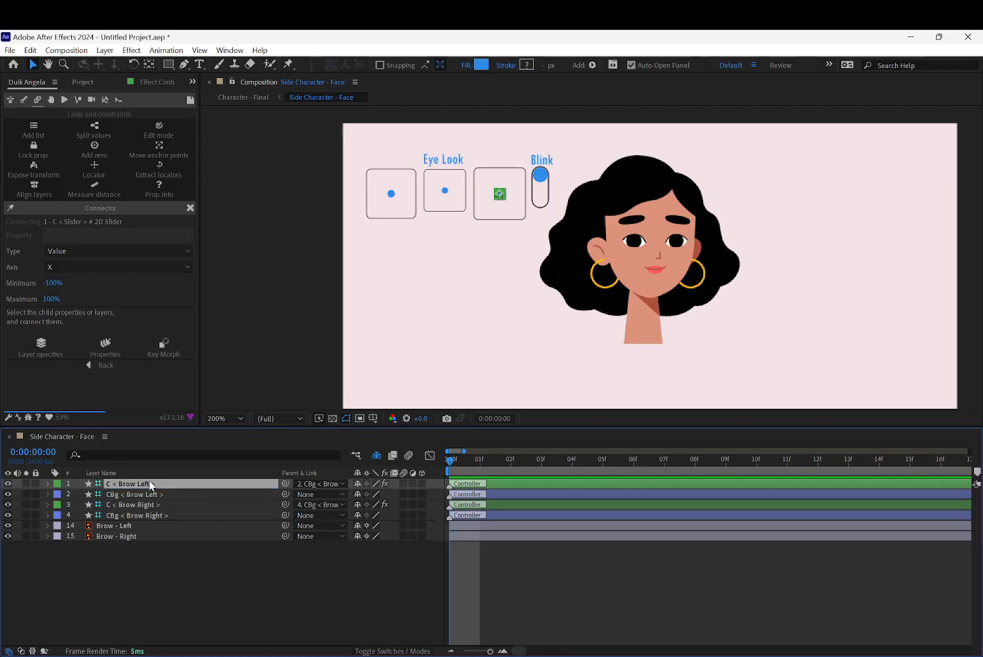
{"action": "left_click", "coordinate": [467, 243]}
{"action": "left_click", "coordinate": [451, 160]}
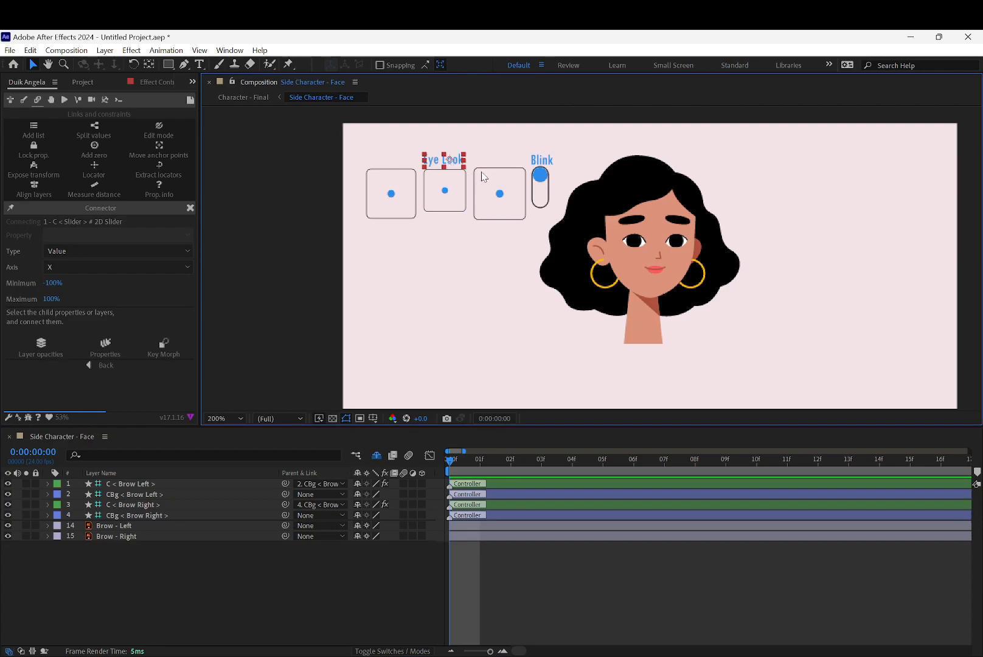
{"action": "left_click", "coordinate": [433, 263]}
{"action": "key", "text": "ctrl+v"}
{"action": "left_click_drag", "start_coordinate": [459, 161], "coordinate": [383, 160]}
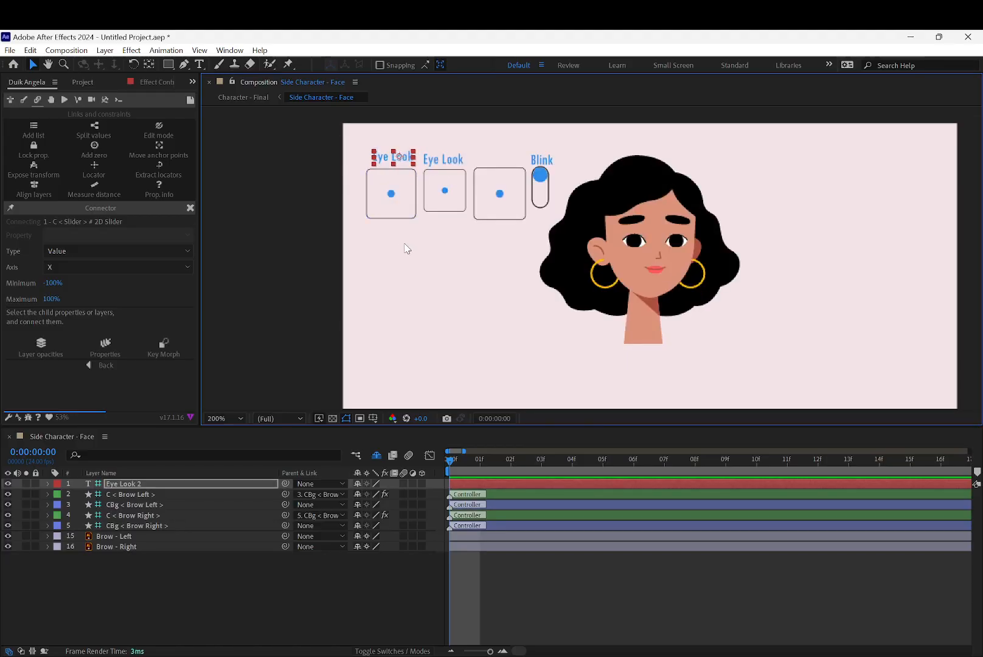
{"action": "key", "text": "ctrl+z"}
{"action": "key", "text": "ctrl+z"}
{"action": "left_click", "coordinate": [443, 160]}
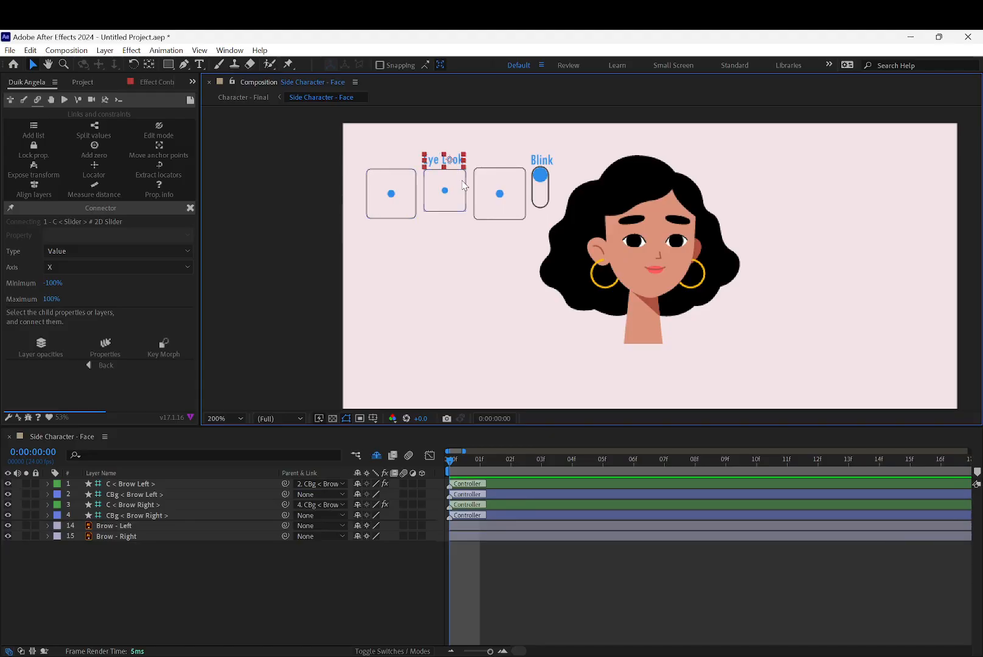
{"action": "key", "text": "ctrl+alt+shift+v"}
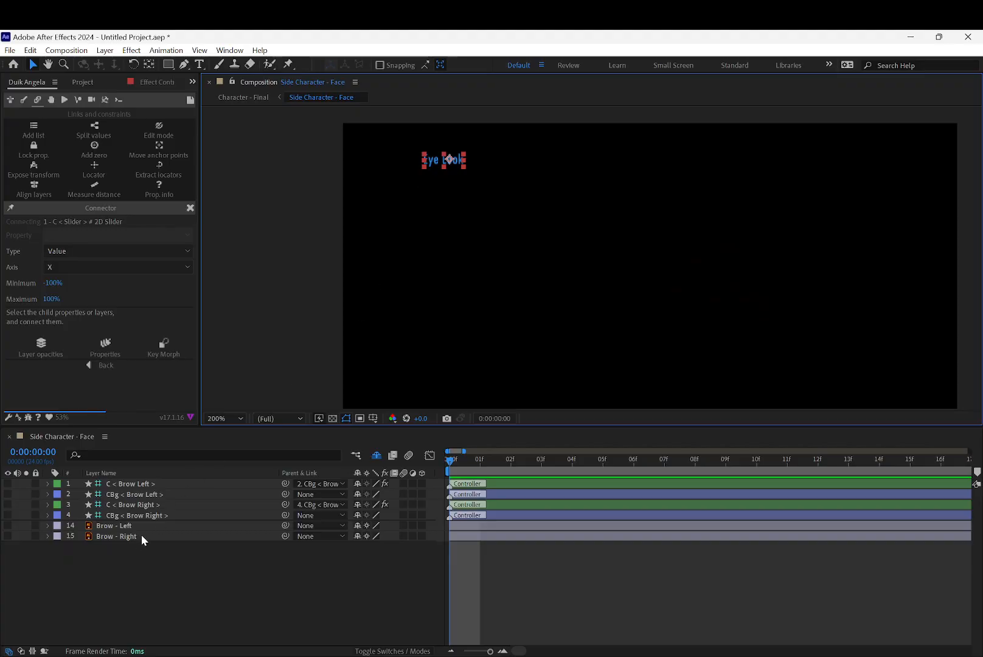
{"action": "key", "text": "ctrl+z"}
{"action": "left_click", "coordinate": [369, 262]}
Duplicate the Eye Look label and place the copy above the Brow Right slider, leaving the original above its own control.
{"action": "left_click", "coordinate": [443, 160]}
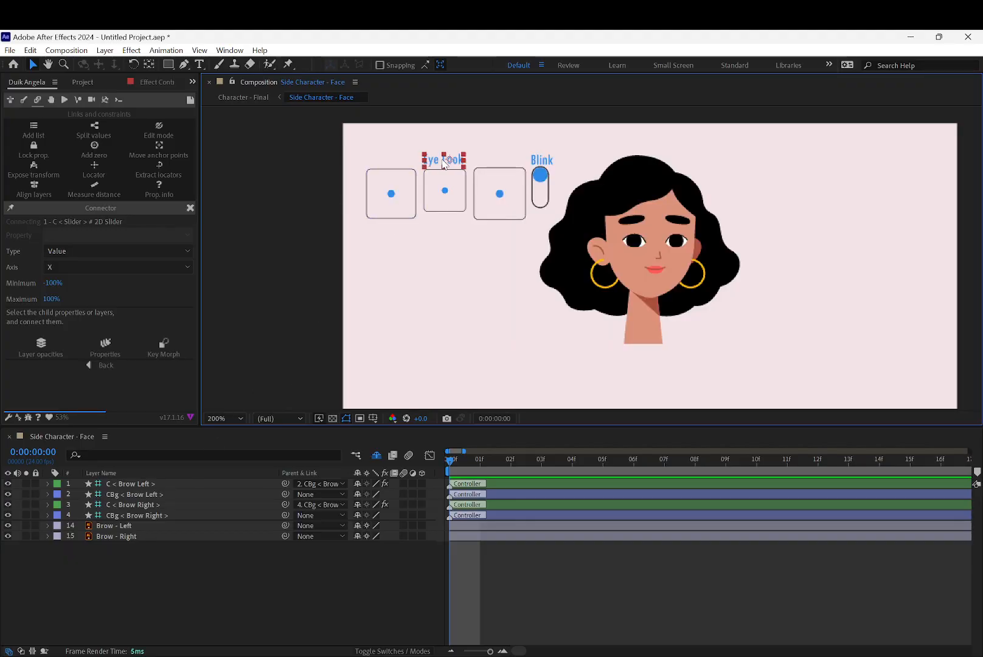
{"action": "left_click", "coordinate": [408, 279]}
{"action": "left_click_drag", "start_coordinate": [441, 161], "coordinate": [392, 161]}
{"action": "left_click", "coordinate": [440, 165]}
{"action": "left_click_drag", "start_coordinate": [446, 163], "coordinate": [477, 163]}
{"action": "key", "text": "ctrl+z"}
Duplicate the copied label, place it above the Brow Left slider, and centre the first copy over the Brow Right slider.
{"action": "left_click", "coordinate": [393, 164]}
{"action": "key", "text": "ctrl+d"}
{"action": "left_click", "coordinate": [395, 250]}
{"action": "left_click_drag", "start_coordinate": [402, 164], "coordinate": [495, 162]}
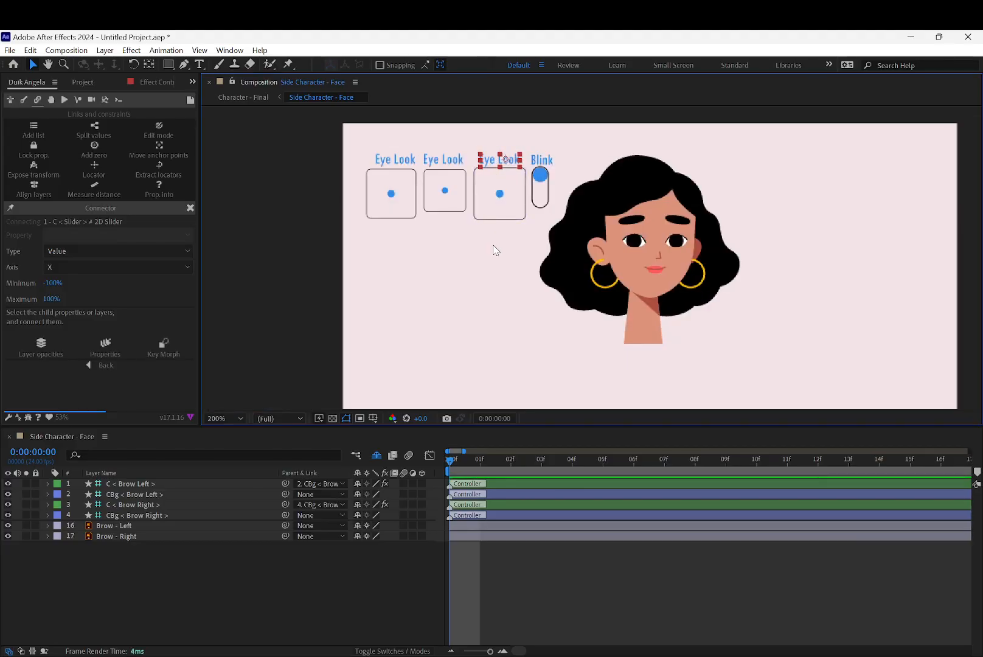
{"action": "left_click", "coordinate": [389, 160]}
{"action": "left_click_drag", "start_coordinate": [386, 160], "coordinate": [380, 160]}
Change the text of the label above the Brow Right slider to "Brow R".
{"action": "double_click", "coordinate": [396, 163]}
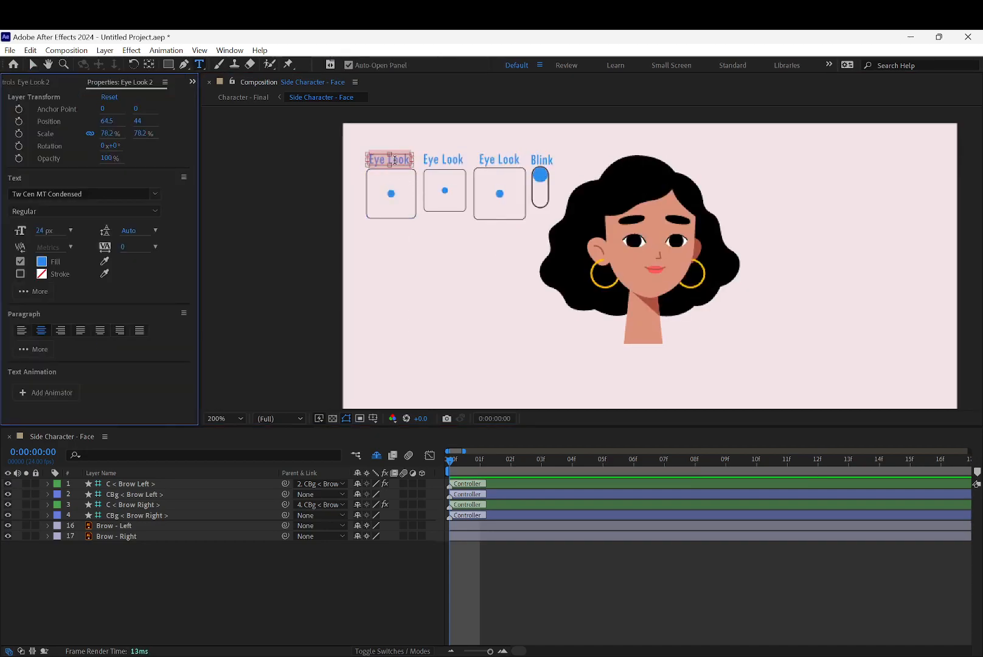
{"action": "type", "text": "Brow R"}
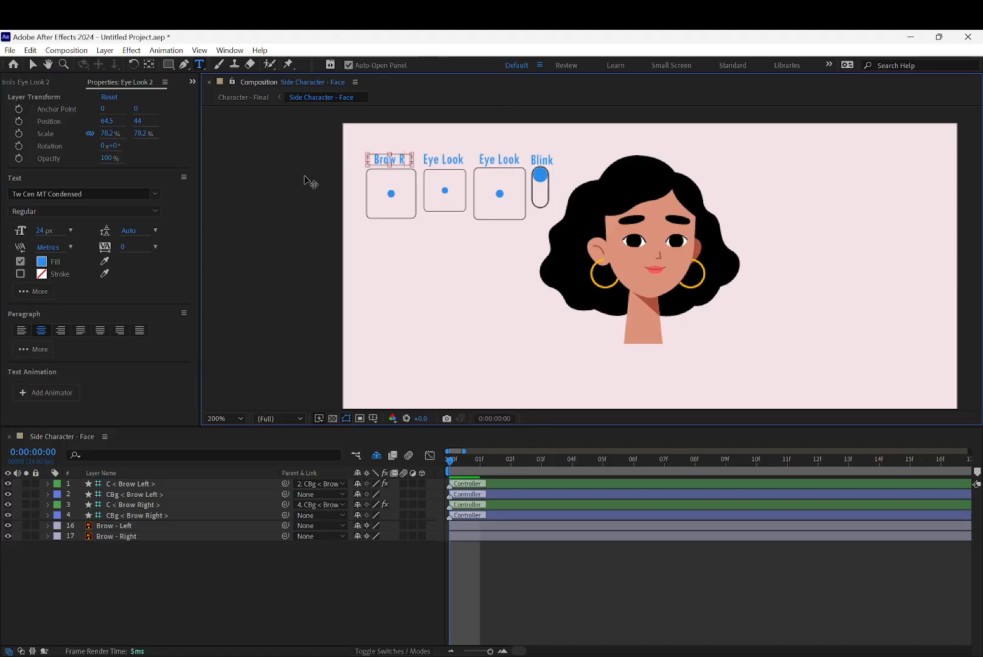
{"action": "left_click", "coordinate": [33, 64]}
{"action": "left_click", "coordinate": [535, 146]}
Change the text of the label above the Brow Left slider to "Brow L".
{"action": "double_click", "coordinate": [503, 164]}
{"action": "type", "text": "Brow"}
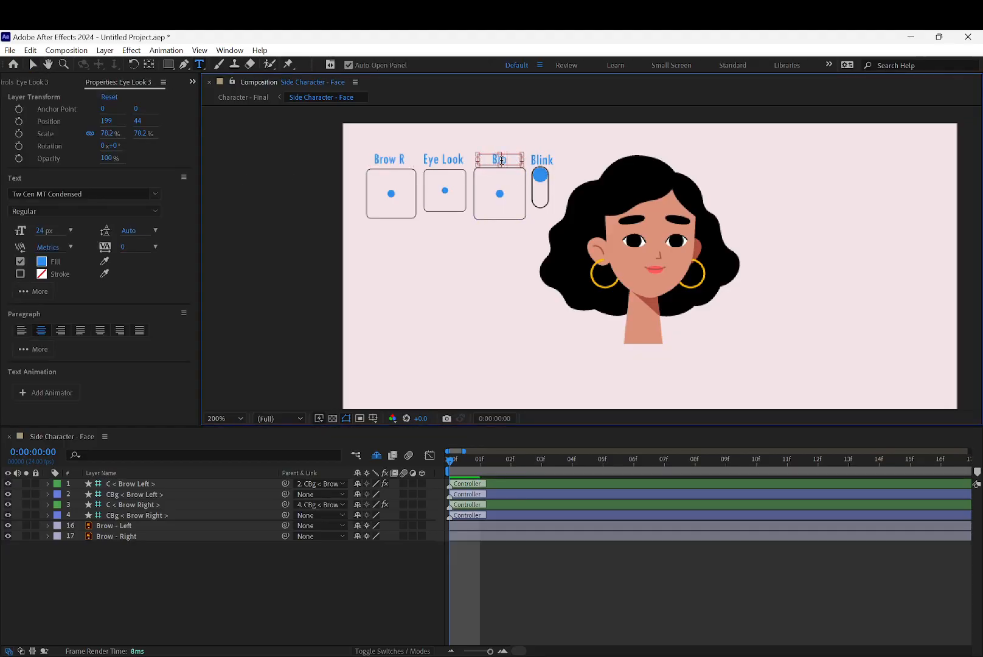
{"action": "type", "text": " L"}
{"action": "left_click", "coordinate": [33, 64]}
{"action": "left_click", "coordinate": [342, 313]}
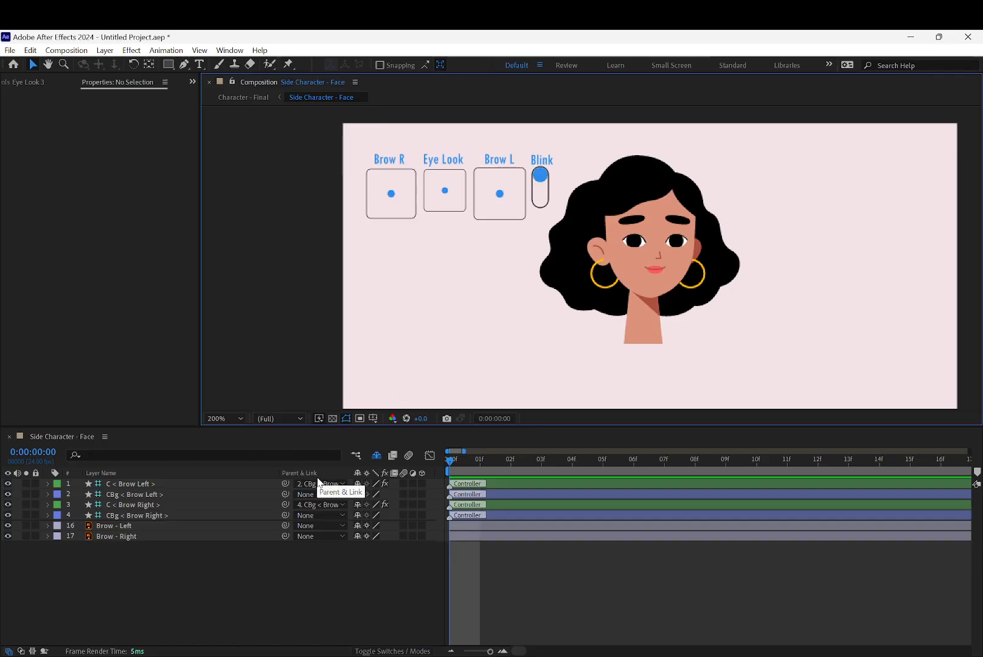
Reveal the shy layers in the timeline and select the Brow R label to locate its layer.
{"action": "left_click", "coordinate": [199, 514]}
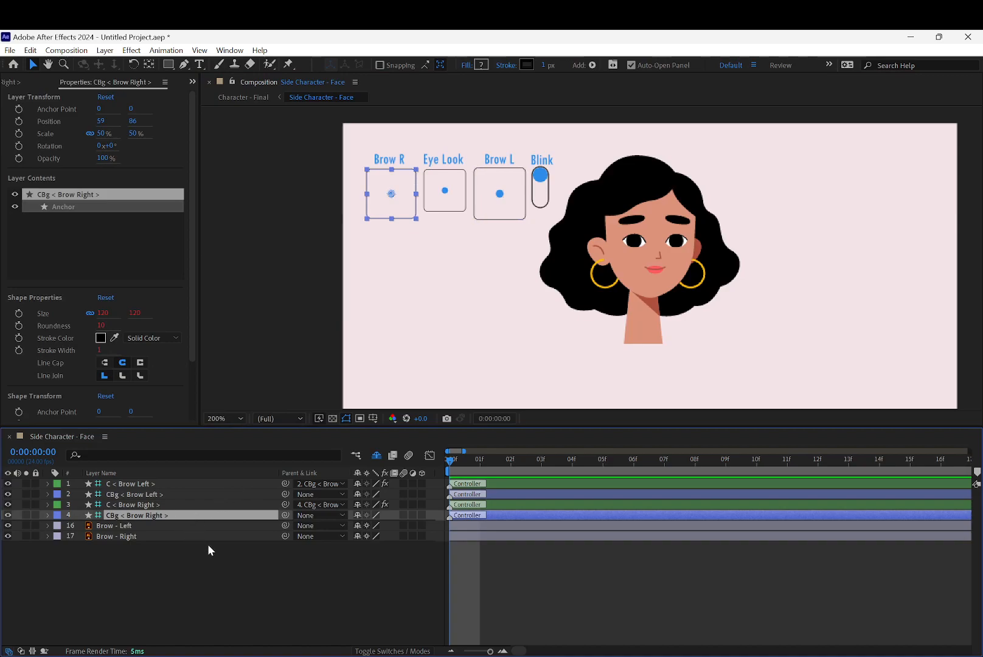
{"action": "left_click", "coordinate": [258, 213]}
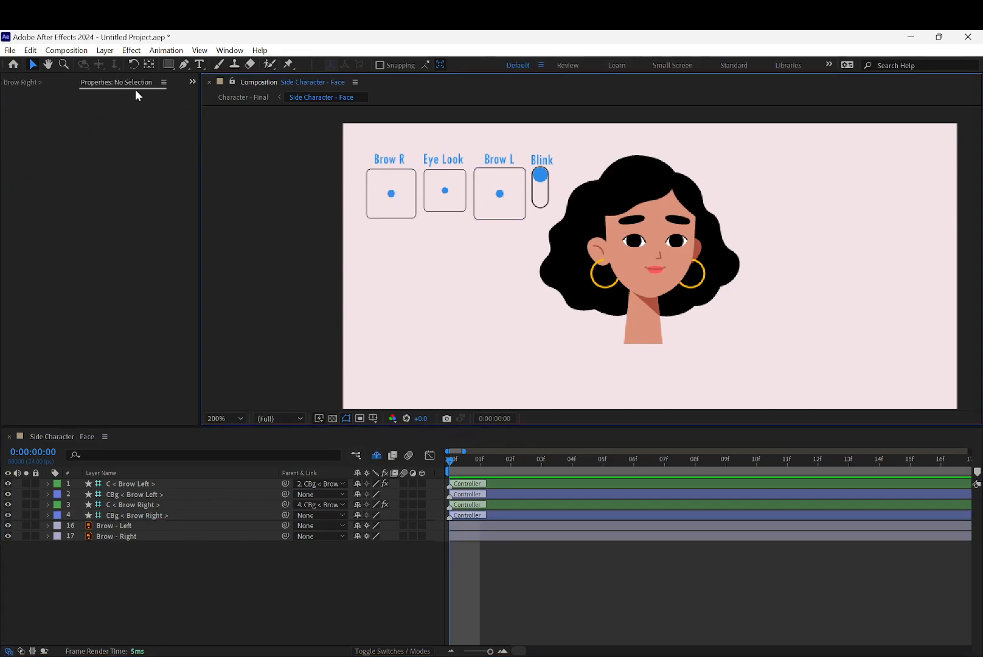
{"action": "left_click", "coordinate": [394, 160]}
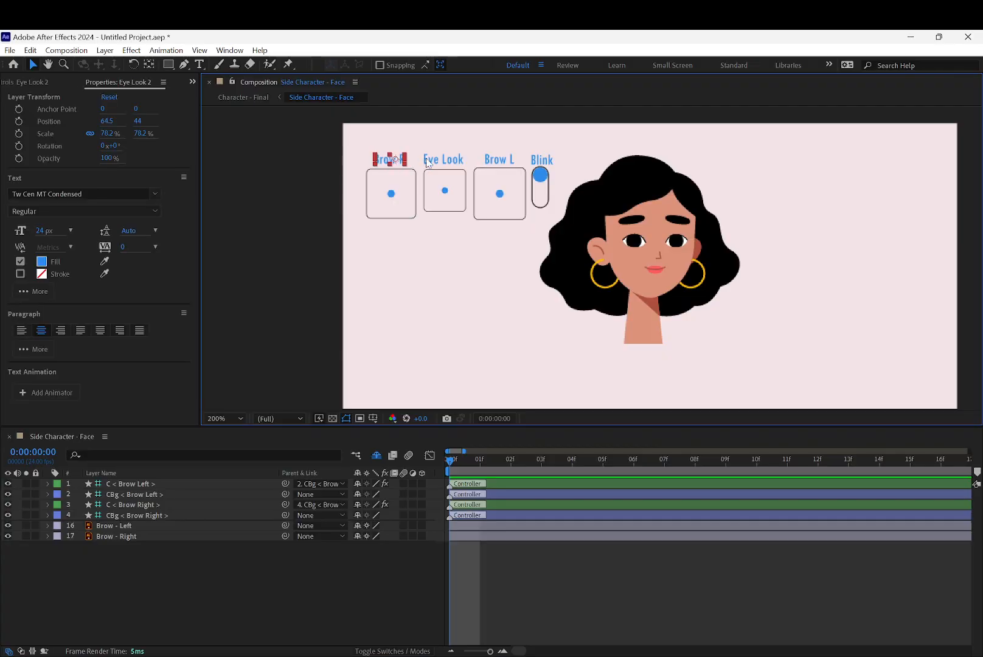
{"action": "left_click", "coordinate": [357, 455]}
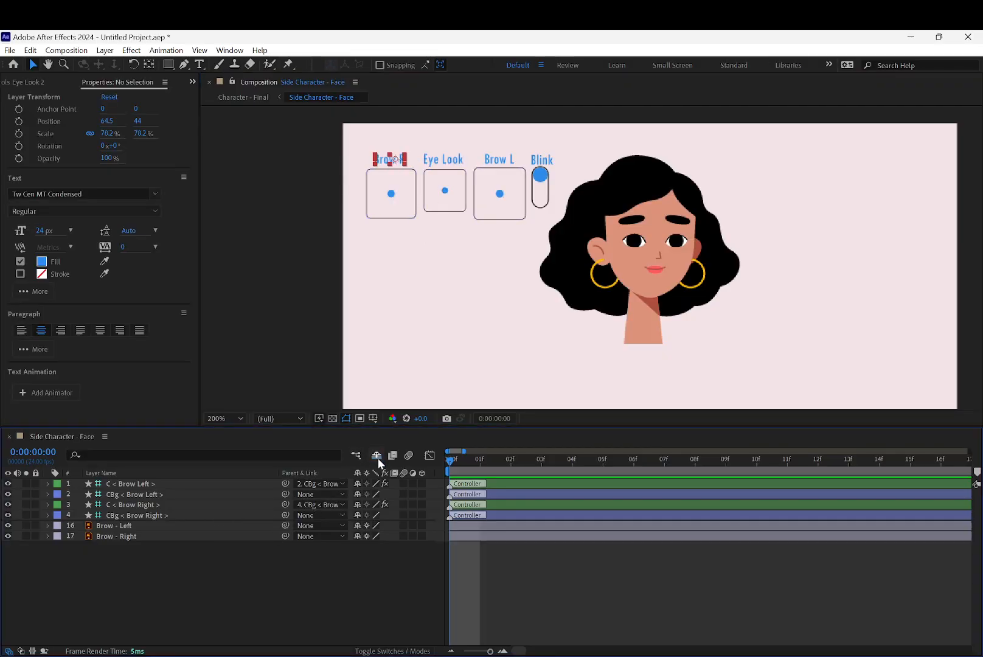
{"action": "left_click", "coordinate": [135, 525]}
{"action": "left_click", "coordinate": [414, 160]}
{"action": "left_click", "coordinate": [397, 159]}
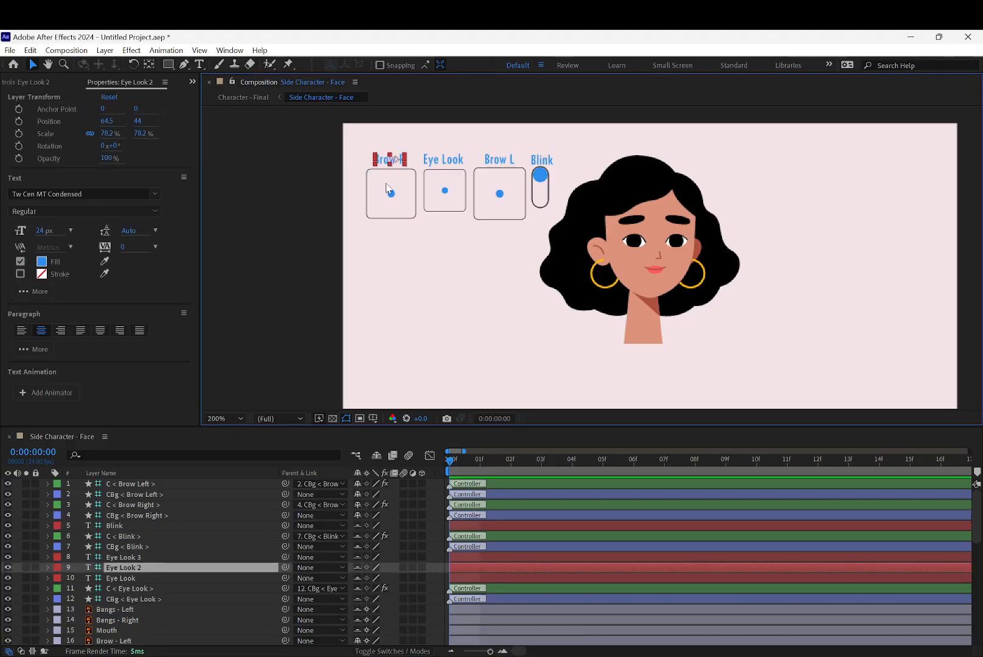
{"action": "double_click", "coordinate": [136, 566]}
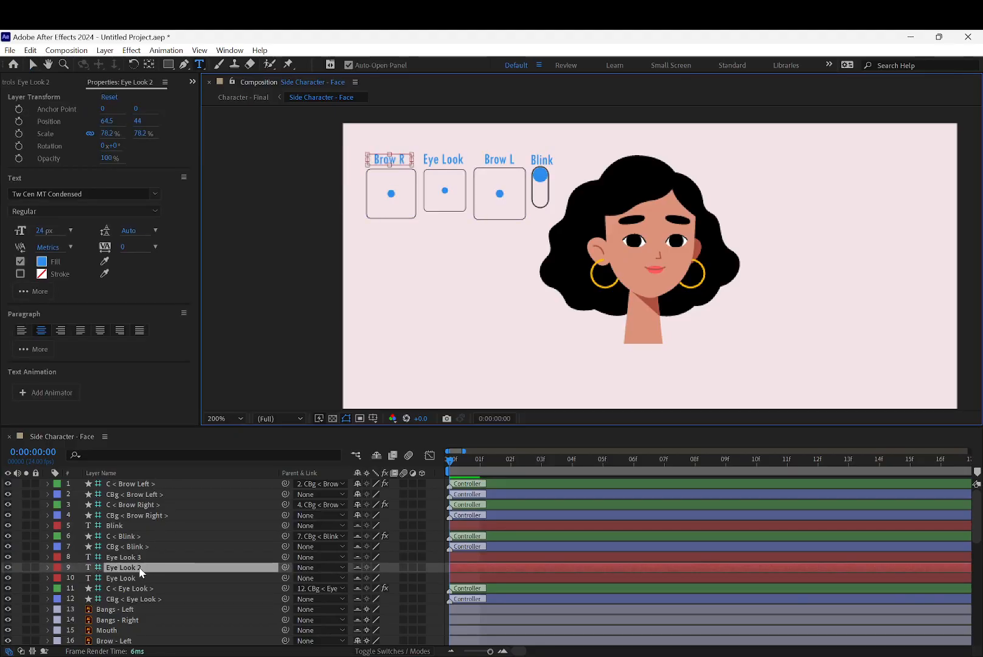
{"action": "key", "text": "BackSpace"}
{"action": "key", "text": "ctrl+z"}
{"action": "left_click", "coordinate": [267, 246]}
{"action": "left_click", "coordinate": [28, 64]}
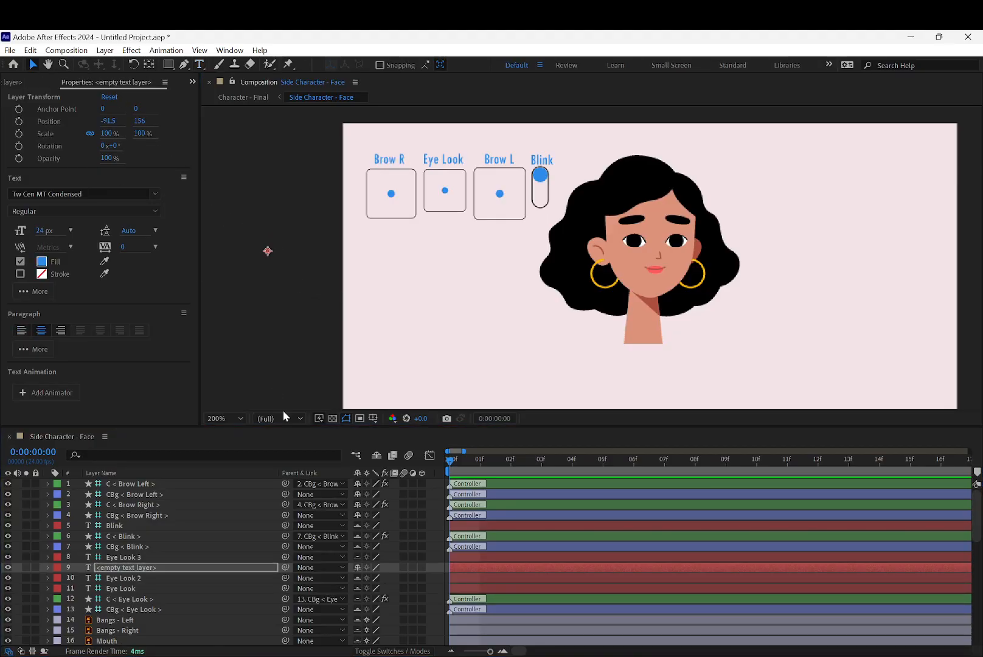
{"action": "left_click", "coordinate": [133, 573]}
{"action": "double_click", "coordinate": [134, 573]}
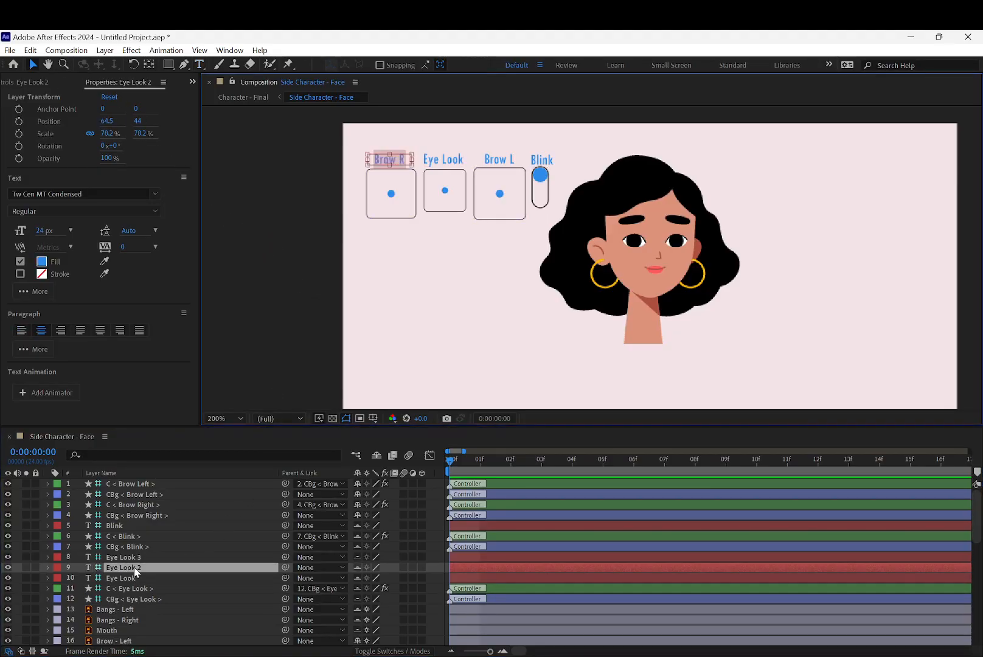
{"action": "left_click", "coordinate": [34, 63]}
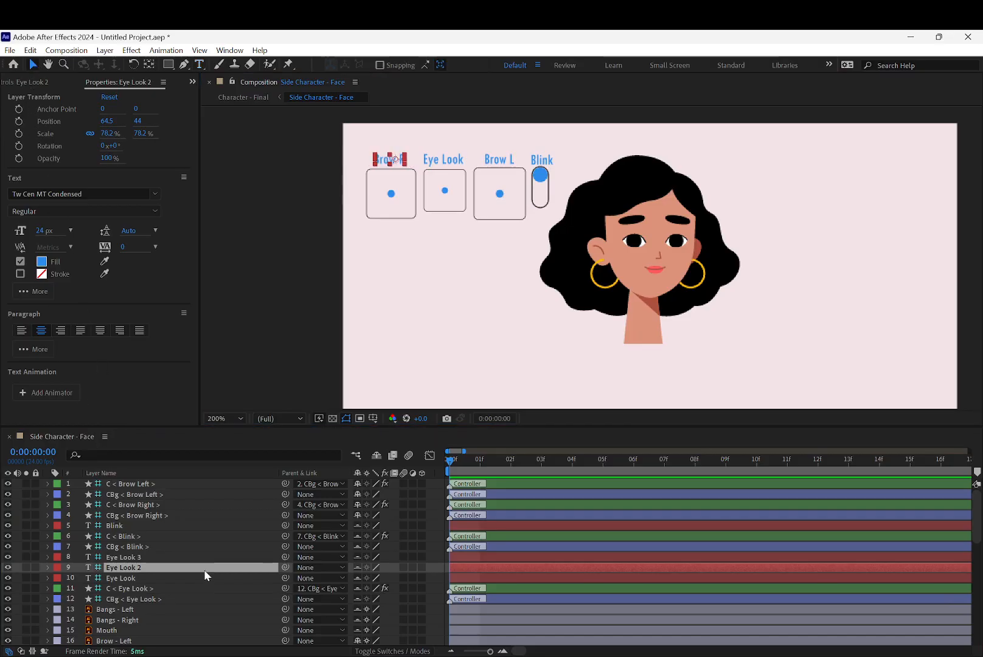
{"action": "left_click", "coordinate": [256, 399]}
Rename the text layers Eye Look 2 and Eye Look 3 to Brow R and Brow L respectively.
{"action": "left_click", "coordinate": [120, 564]}
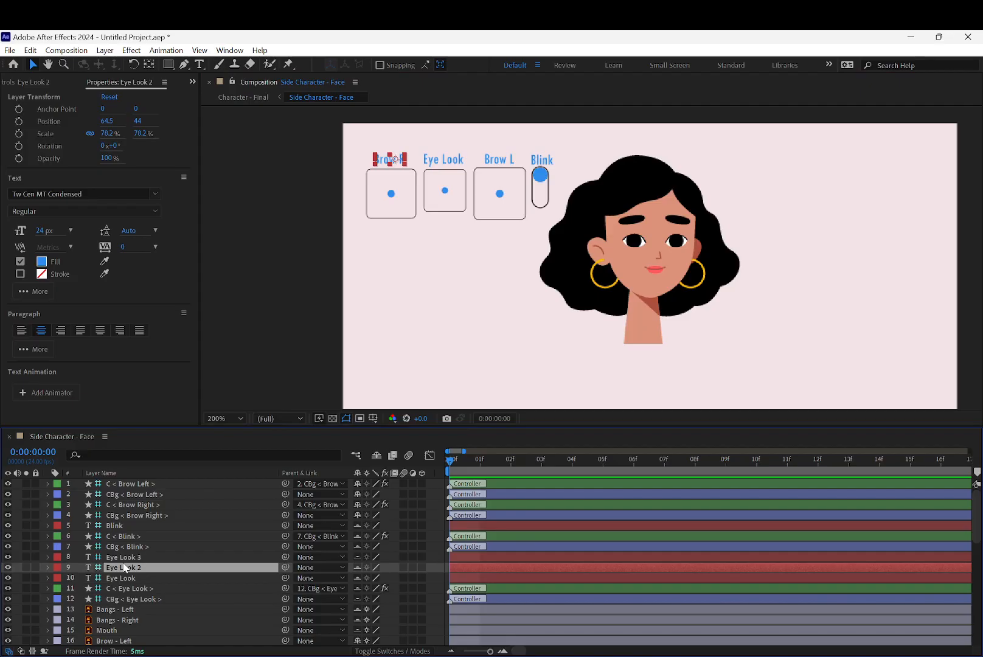
{"action": "key", "text": "Return"}
{"action": "type", "text": "Brow R"}
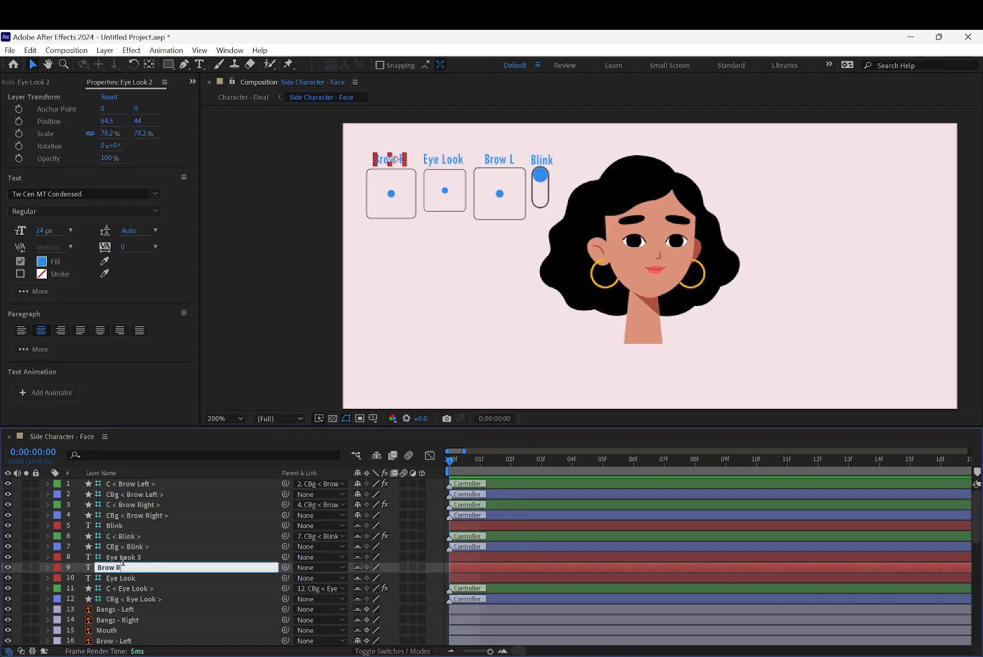
{"action": "left_click", "coordinate": [123, 558]}
{"action": "key", "text": "Return"}
{"action": "type", "text": "Brow"}
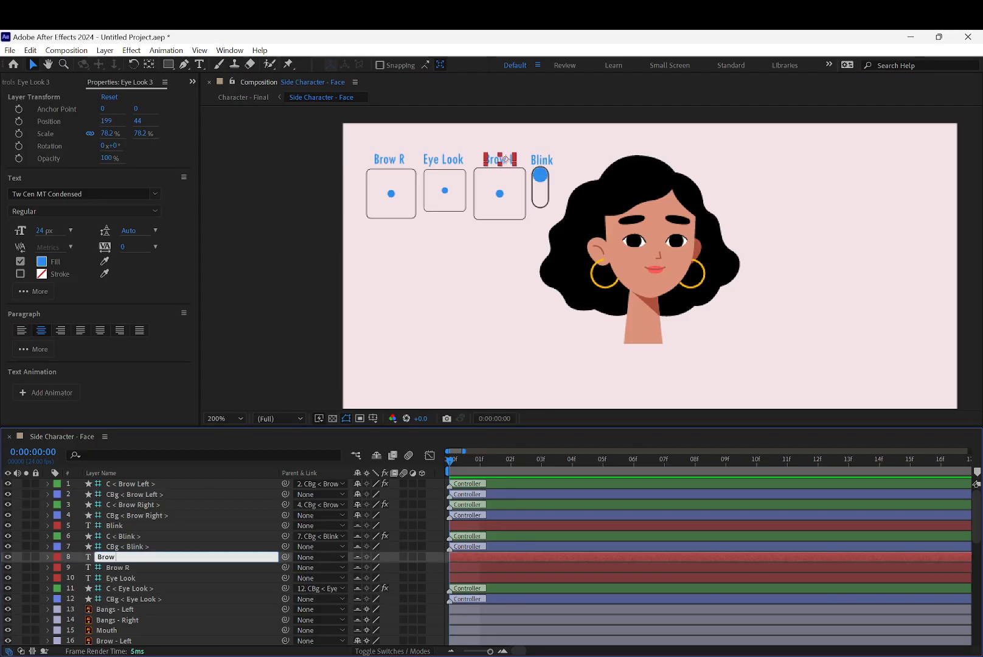
{"action": "left_click", "coordinate": [140, 536]}
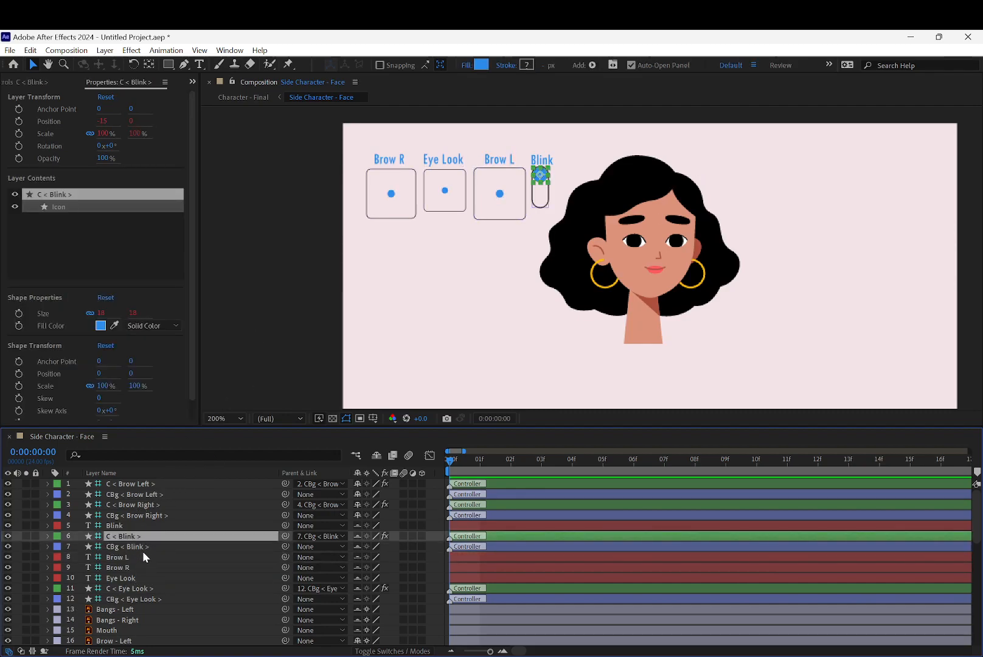
Move the Brow L layer directly above C < Brow Left > and the Brow R layer directly above C < Brow Right >.
{"action": "left_click", "coordinate": [162, 557]}
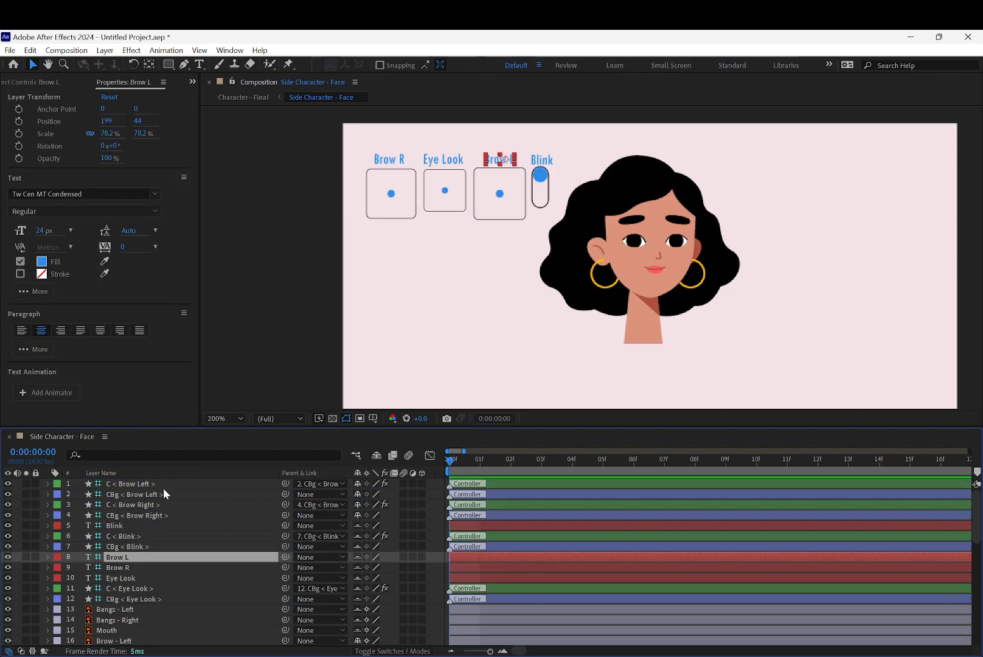
{"action": "left_click_drag", "start_coordinate": [146, 560], "coordinate": [157, 481]}
{"action": "left_click_drag", "start_coordinate": [120, 569], "coordinate": [148, 510]}
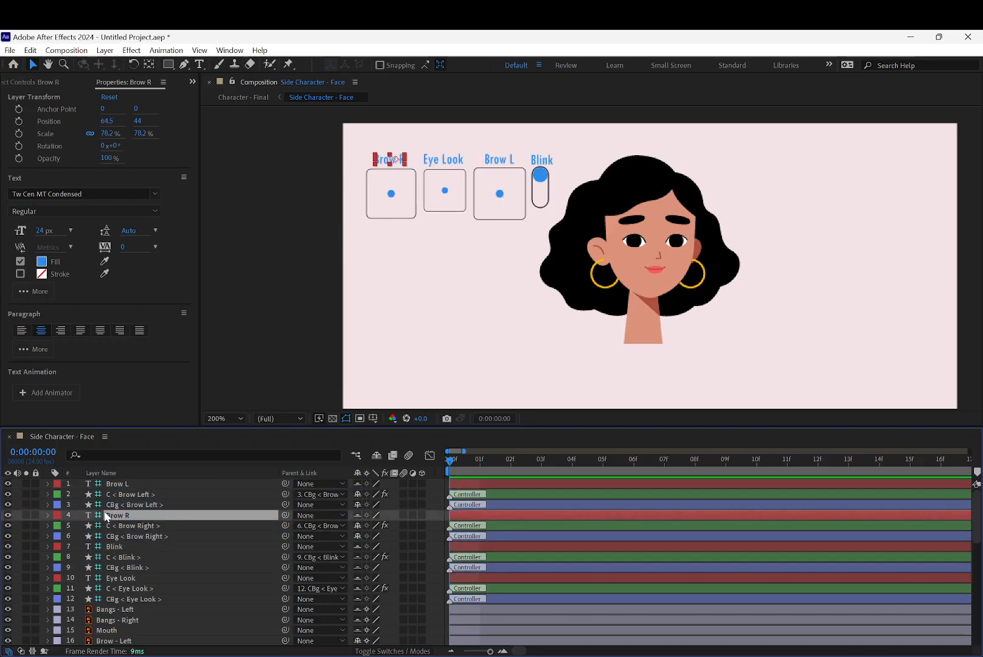
Lock the Brow L and Brow R label layers and both brow sliders' background layers.
{"action": "left_click", "coordinate": [35, 514]}
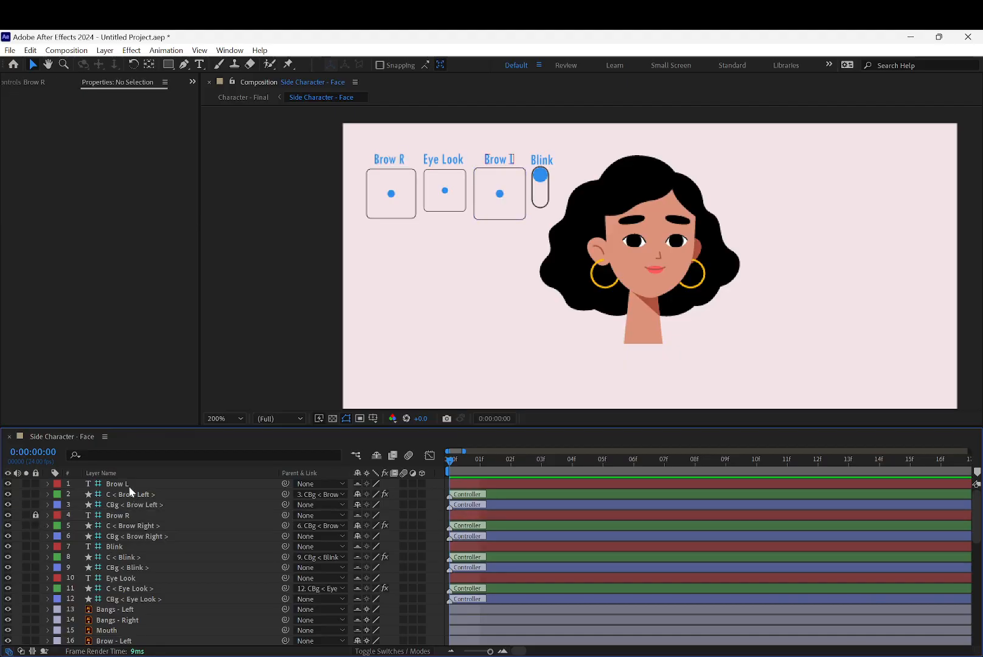
{"action": "left_click", "coordinate": [35, 504]}
{"action": "left_click", "coordinate": [35, 536]}
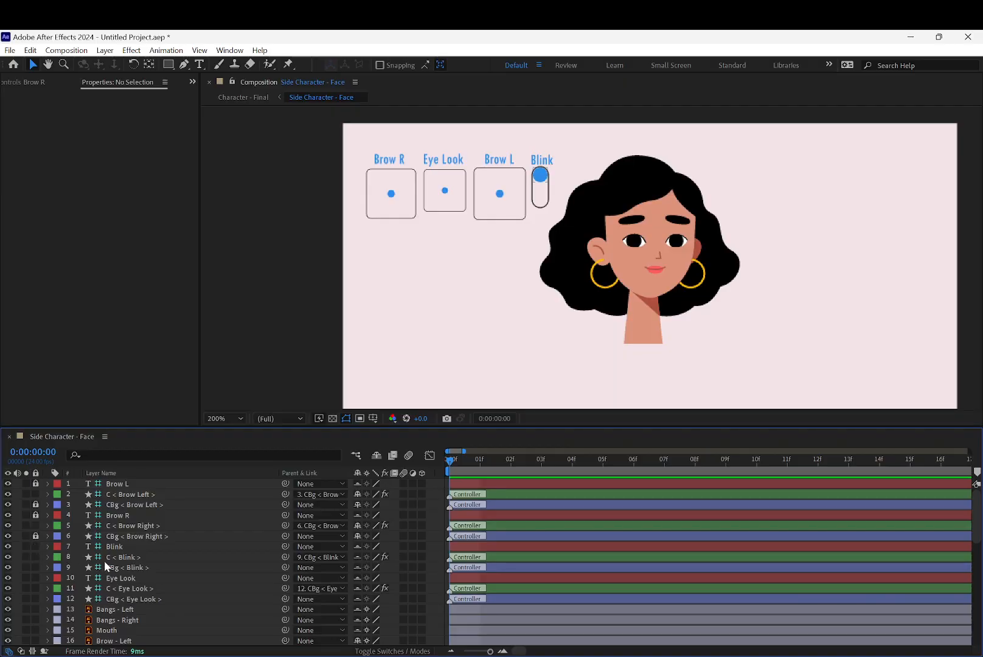
Lock the Blink and Eye Look label layers and the Eye Look slider's background layer.
{"action": "left_click", "coordinate": [36, 546]}
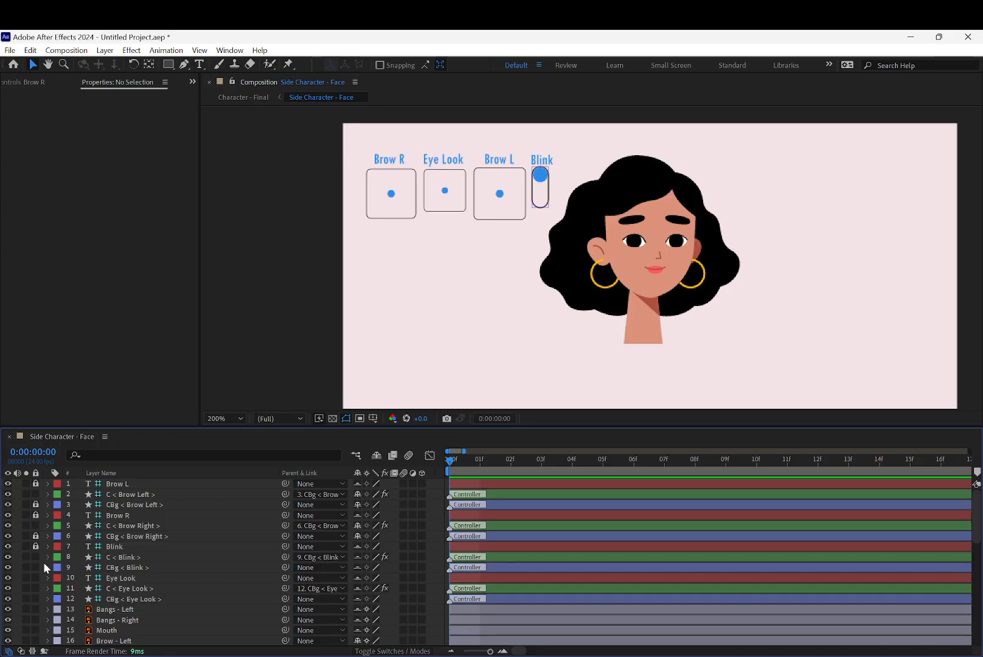
{"action": "left_click", "coordinate": [35, 578]}
{"action": "left_click", "coordinate": [35, 598]}
Hide the shy layers and mark the CBg < Brow Right > and CBg < Brow Left > background layers as shy.
{"action": "left_click", "coordinate": [376, 455]}
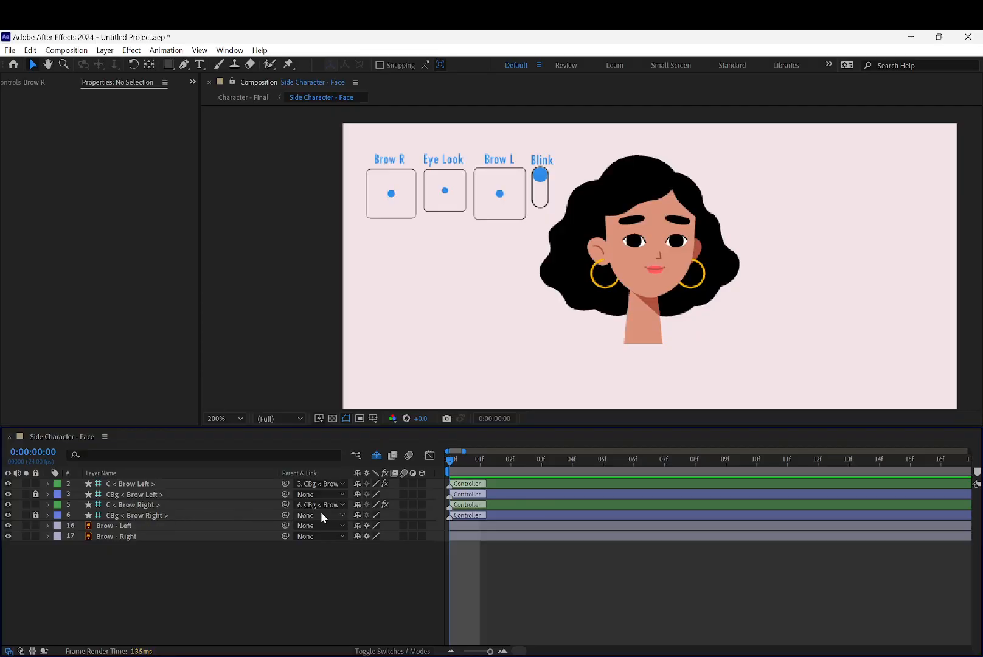
{"action": "left_click", "coordinate": [355, 515]}
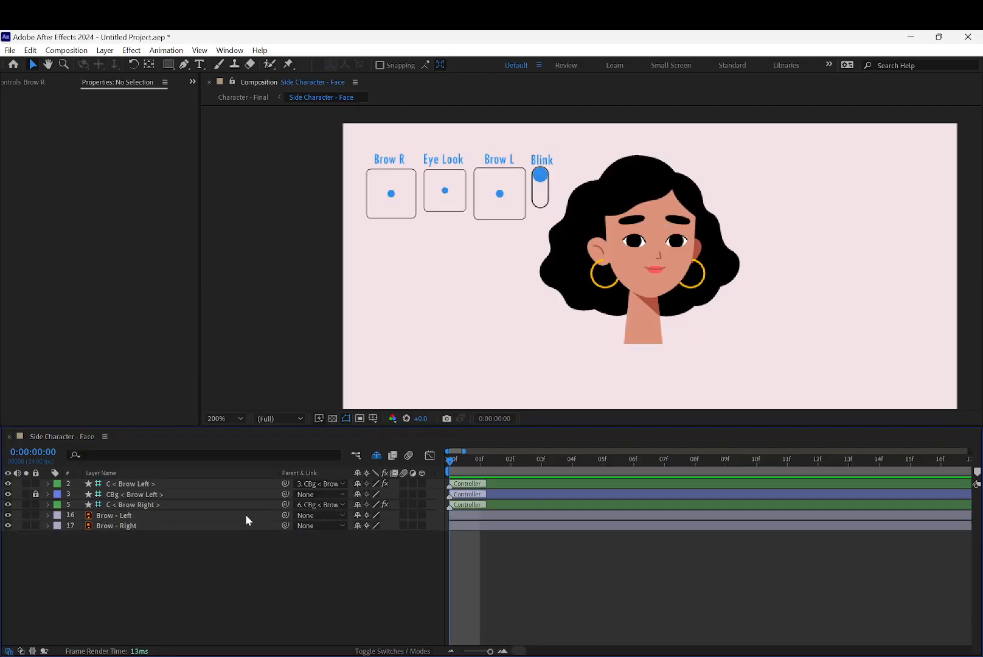
{"action": "left_click", "coordinate": [357, 494]}
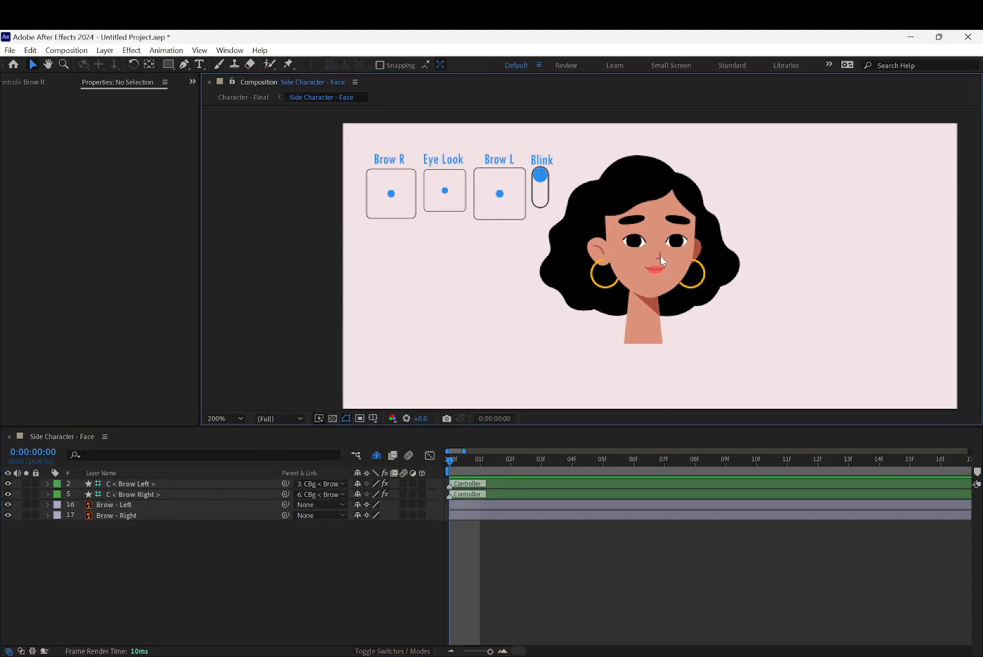
Add Position keyframes to the Brow - Left and Brow - Right layers at frame 1.
{"action": "left_click", "coordinate": [630, 228]}
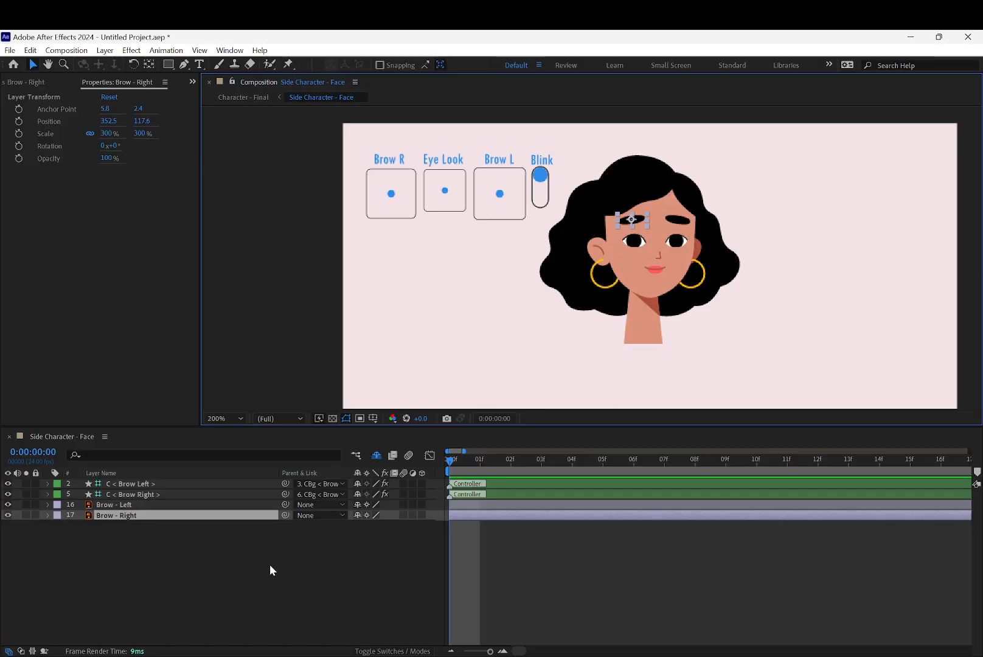
{"action": "left_click", "coordinate": [190, 504], "text": "shift"}
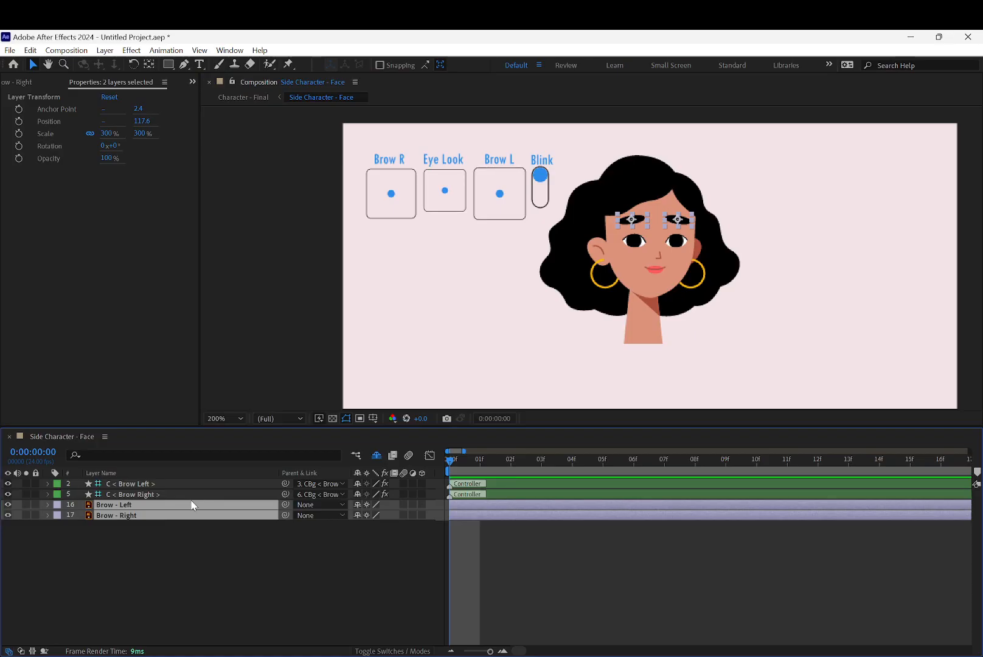
{"action": "key", "text": "p"}
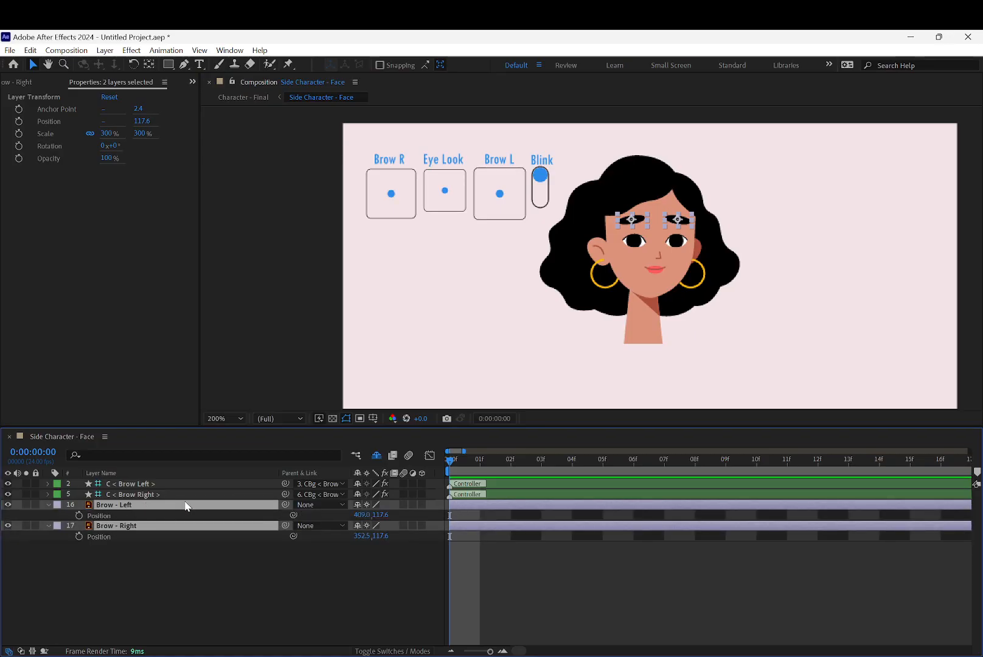
{"action": "left_click_drag", "start_coordinate": [450, 461], "coordinate": [488, 464]}
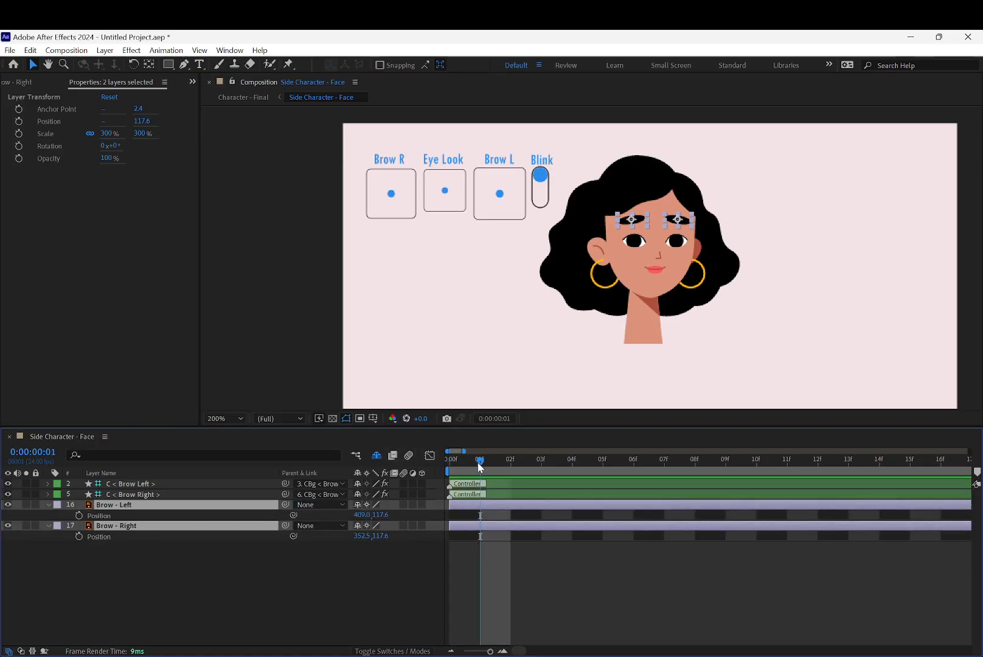
{"action": "left_click", "coordinate": [79, 515]}
{"action": "left_click", "coordinate": [79, 536]}
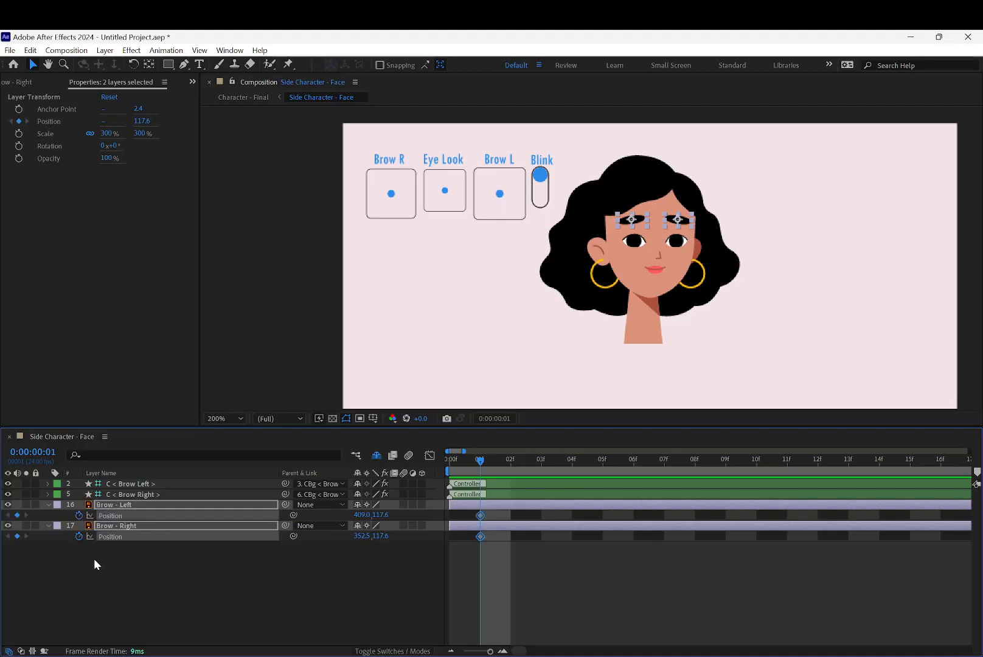
{"action": "key", "text": "s"}
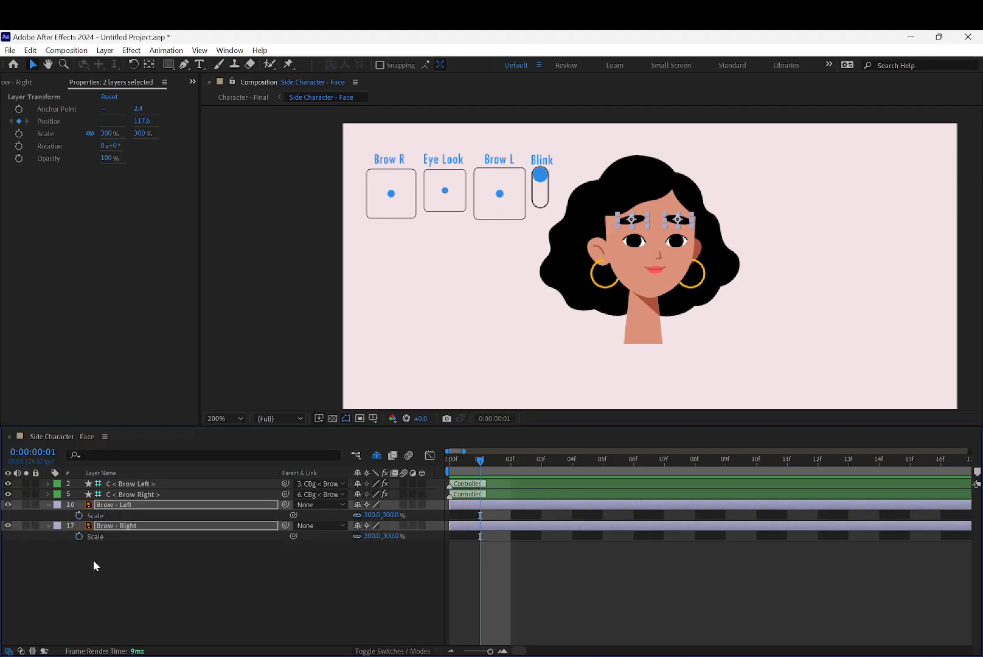
{"action": "left_click", "coordinate": [79, 537]}
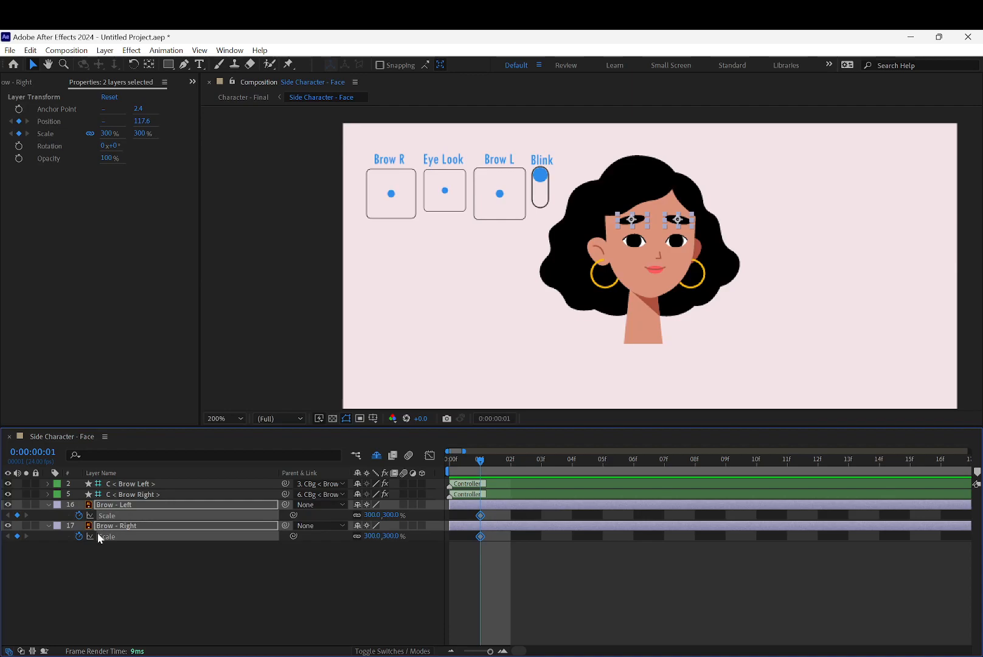
{"action": "key", "text": "ctrl+z"}
Add Rotation keyframes to both brow layers at frame 1 and show their Position properties alongside.
{"action": "key", "text": "r"}
{"action": "left_click", "coordinate": [80, 536]}
{"action": "key", "text": "shift+p"}
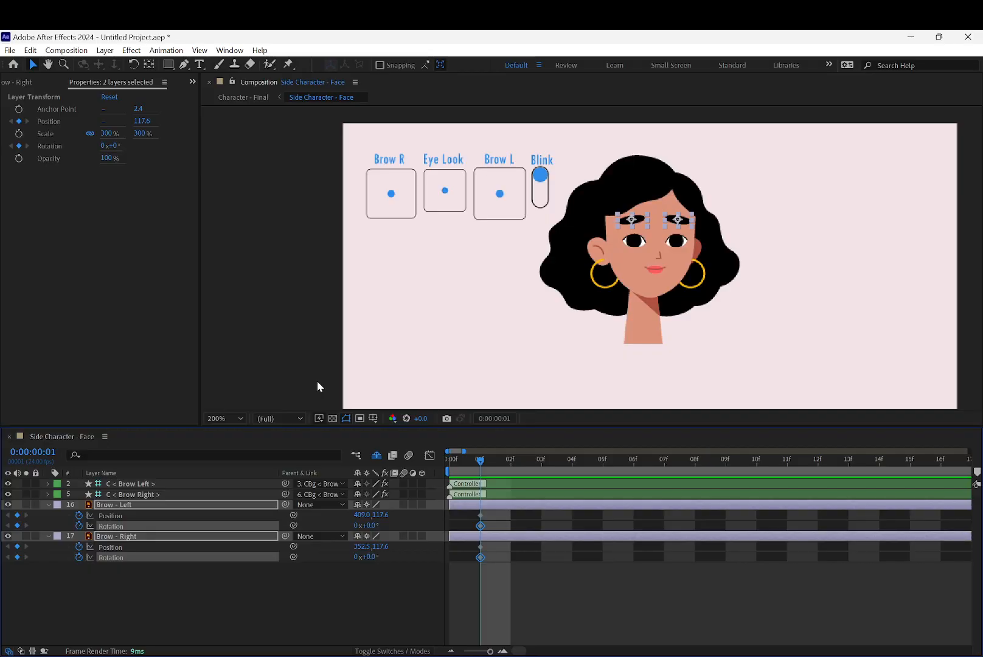
{"action": "left_click", "coordinate": [380, 295]}
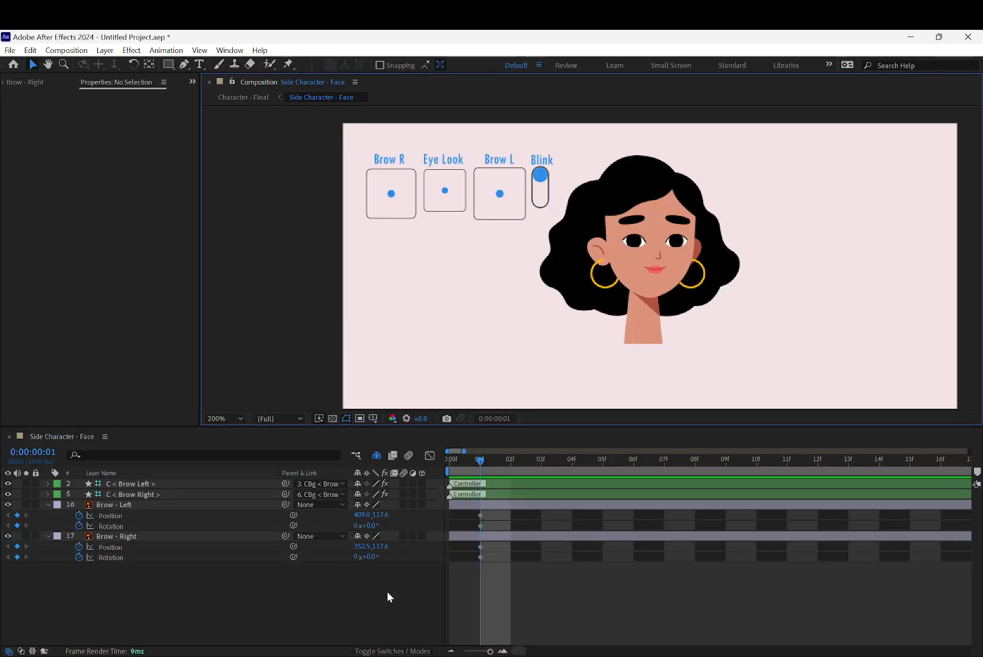
Add a Duik zero to the Brow - Left layer so that its position is zeroed out.
{"action": "left_click", "coordinate": [192, 82]}
{"action": "left_click", "coordinate": [224, 97]}
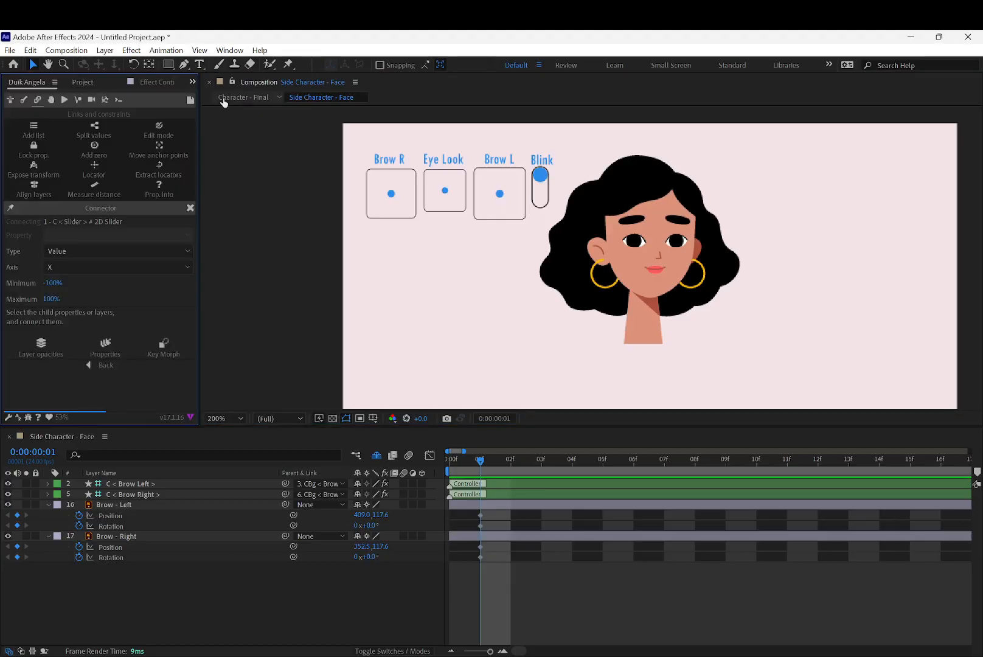
{"action": "left_click_drag", "start_coordinate": [252, 576], "coordinate": [252, 551]}
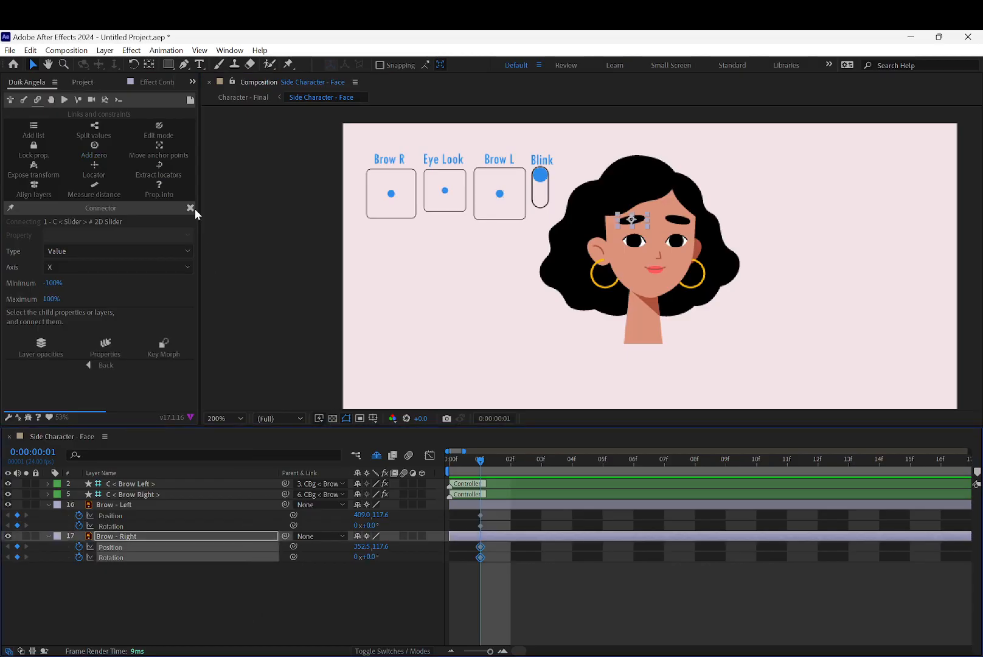
{"action": "left_click", "coordinate": [103, 149]}
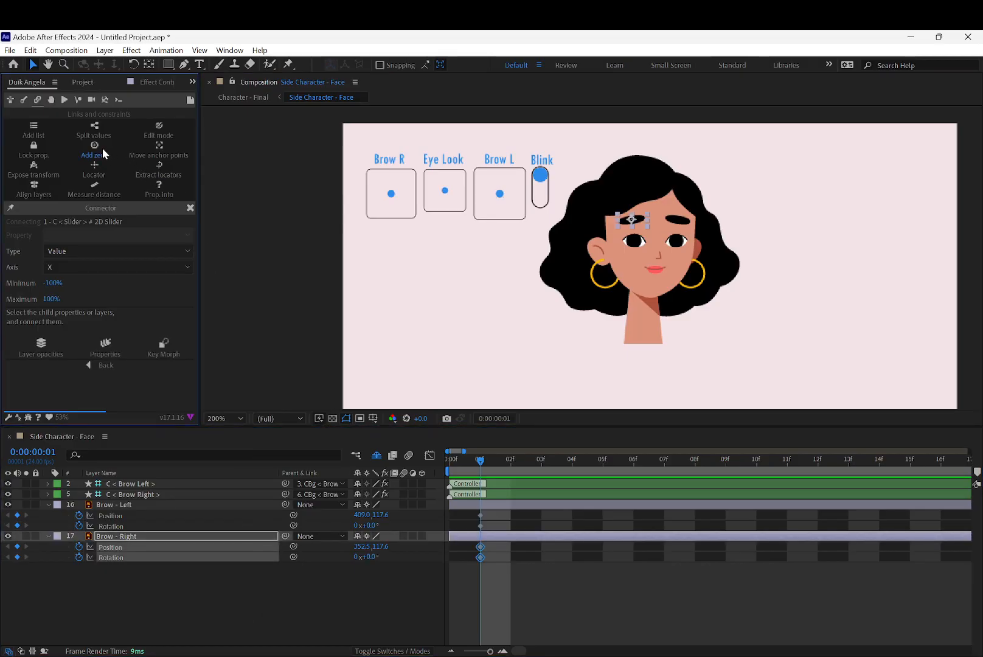
{"action": "left_click", "coordinate": [171, 534]}
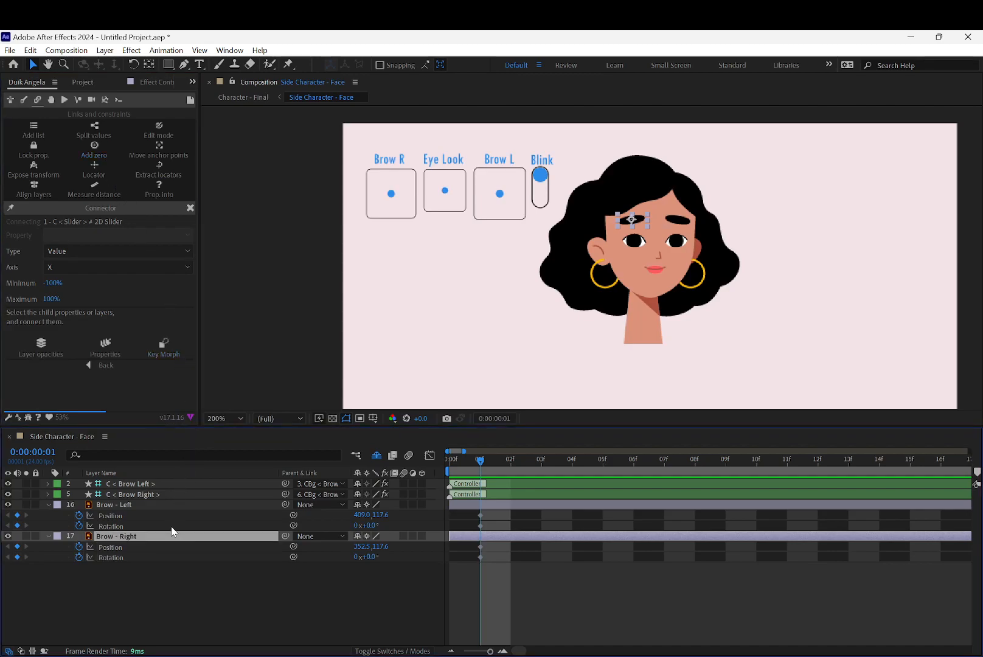
{"action": "left_click", "coordinate": [172, 525]}
{"action": "left_click", "coordinate": [171, 519], "text": "shift"}
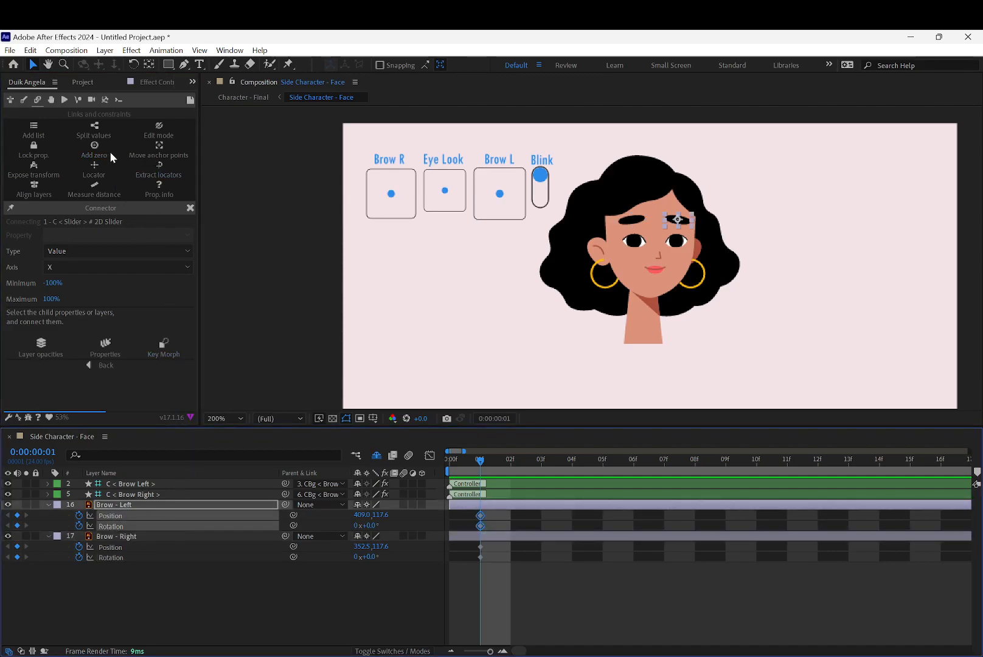
{"action": "left_click", "coordinate": [96, 144]}
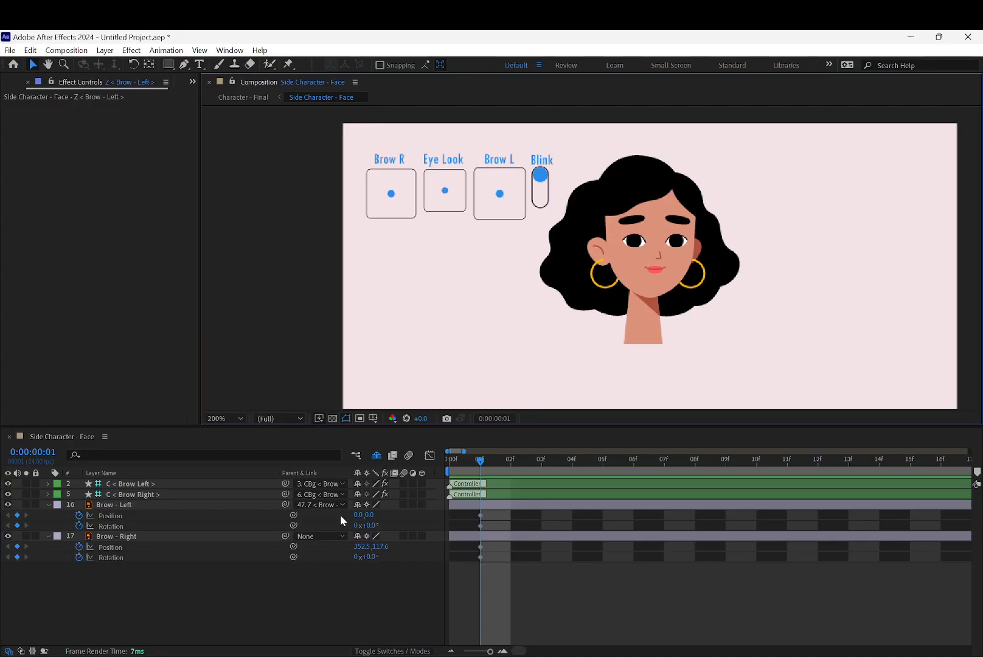
Add a Duik zero to the Brow - Right layer so that its position is zeroed out.
{"action": "left_click", "coordinate": [252, 545]}
{"action": "left_click", "coordinate": [192, 80]}
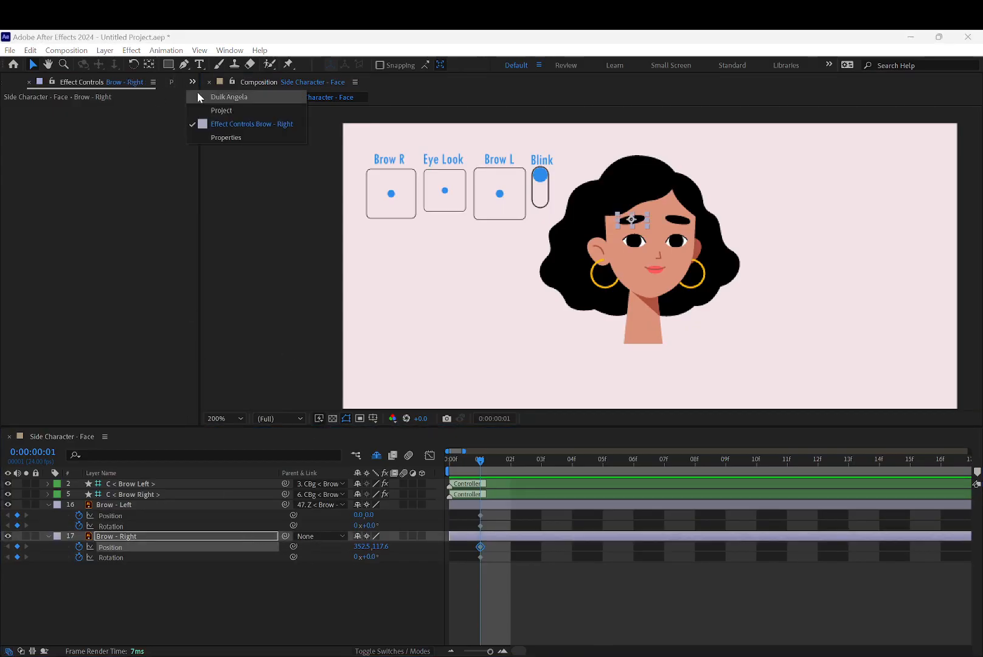
{"action": "left_click", "coordinate": [249, 96]}
{"action": "left_click", "coordinate": [98, 150]}
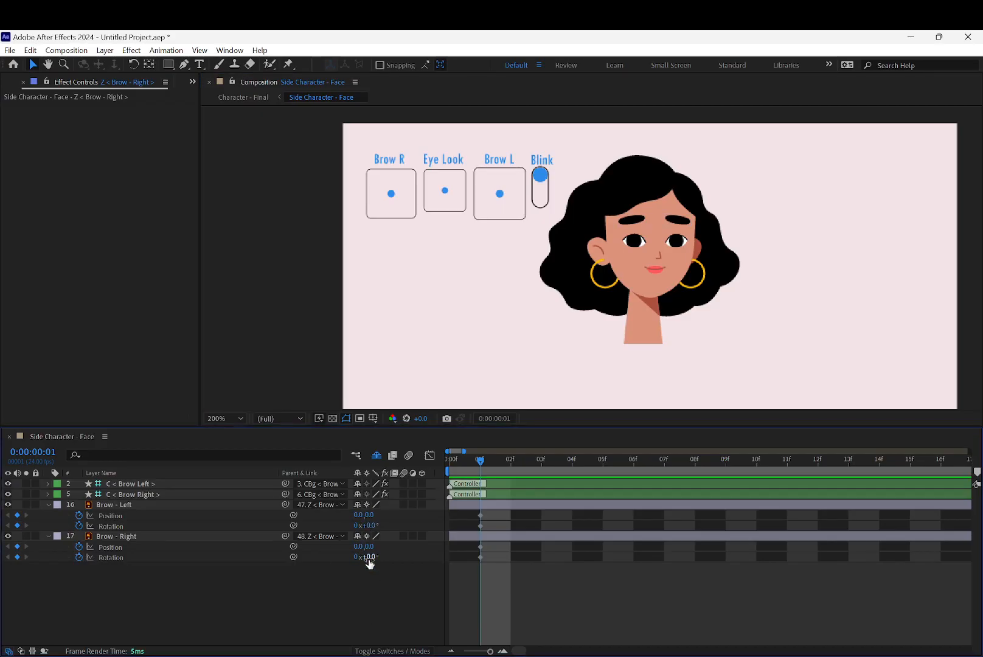
Return to frame 0 and separate the Position dimensions of the Brow - Left and Brow - Right layers.
{"action": "left_click_drag", "start_coordinate": [480, 462], "coordinate": [450, 464]}
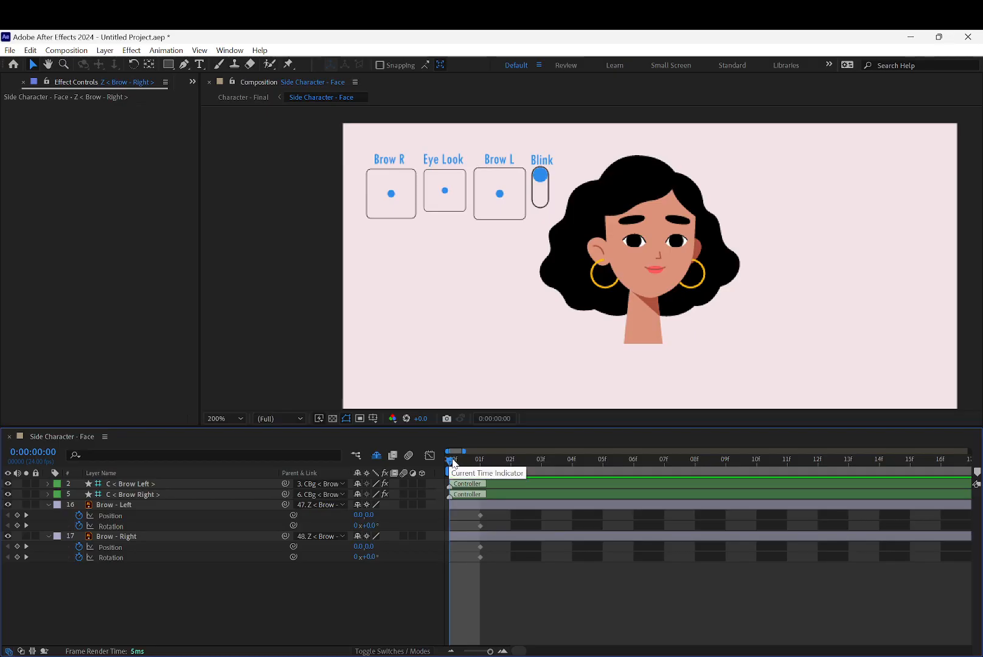
{"action": "right_click", "coordinate": [369, 513]}
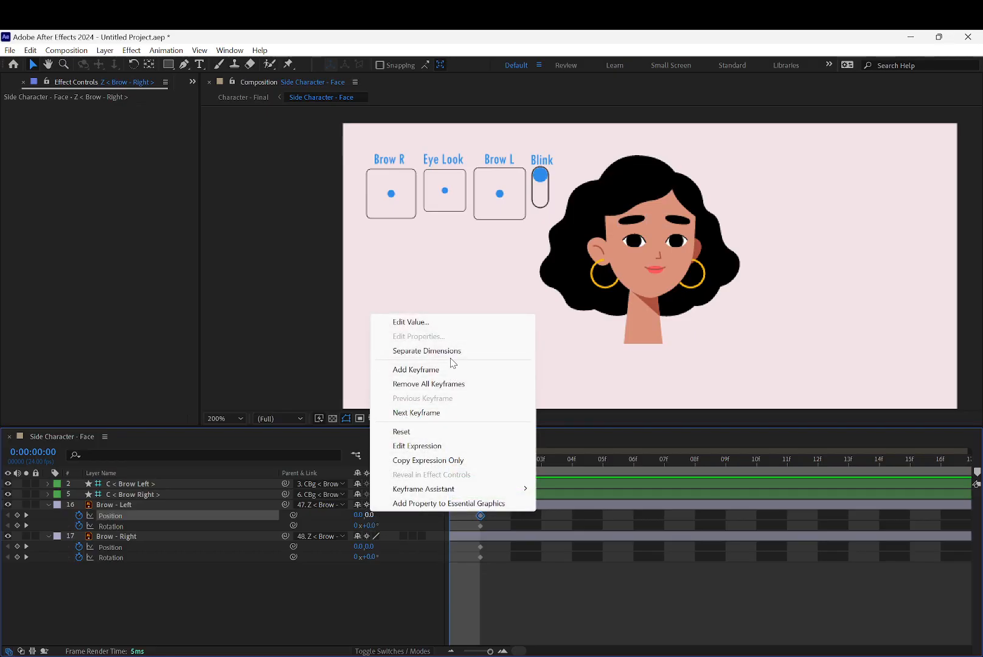
{"action": "left_click", "coordinate": [427, 351]}
{"action": "right_click", "coordinate": [371, 558]}
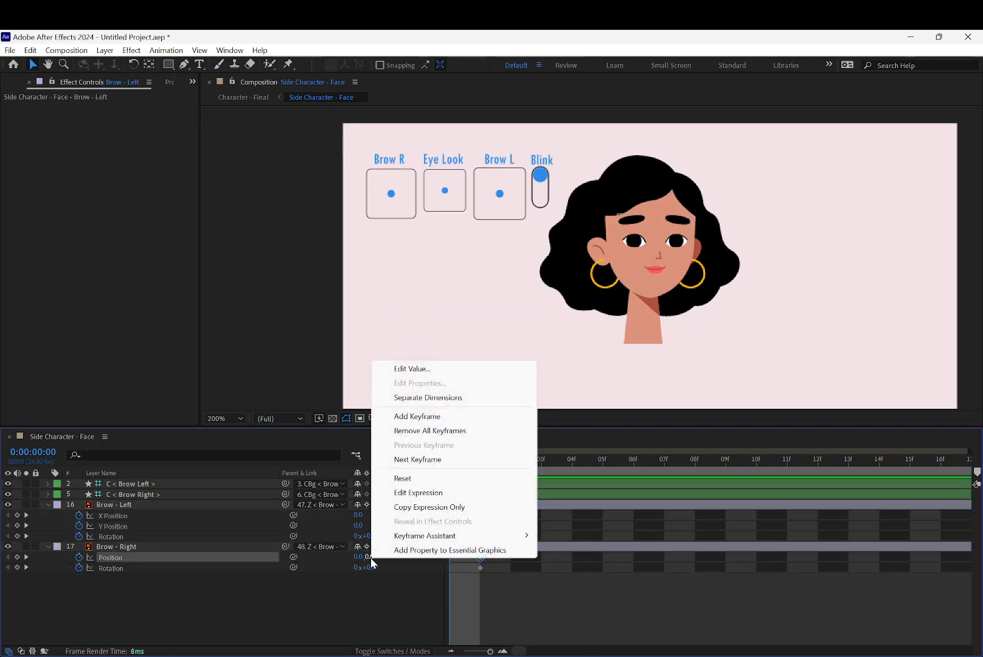
{"action": "left_click", "coordinate": [429, 397]}
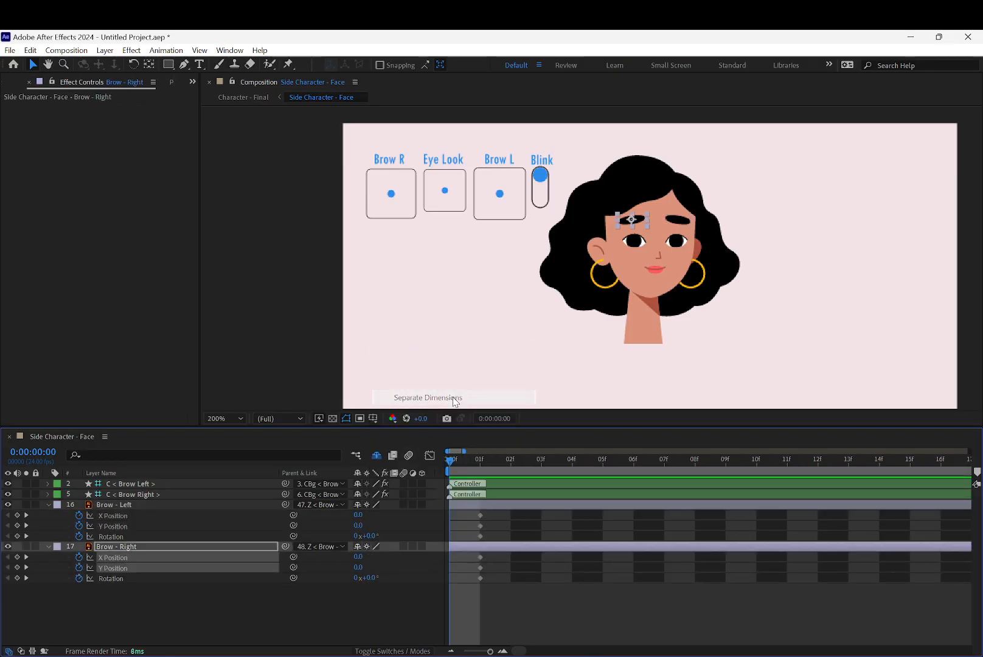
{"action": "right_click", "coordinate": [368, 576]}
{"action": "left_click", "coordinate": [401, 616]}
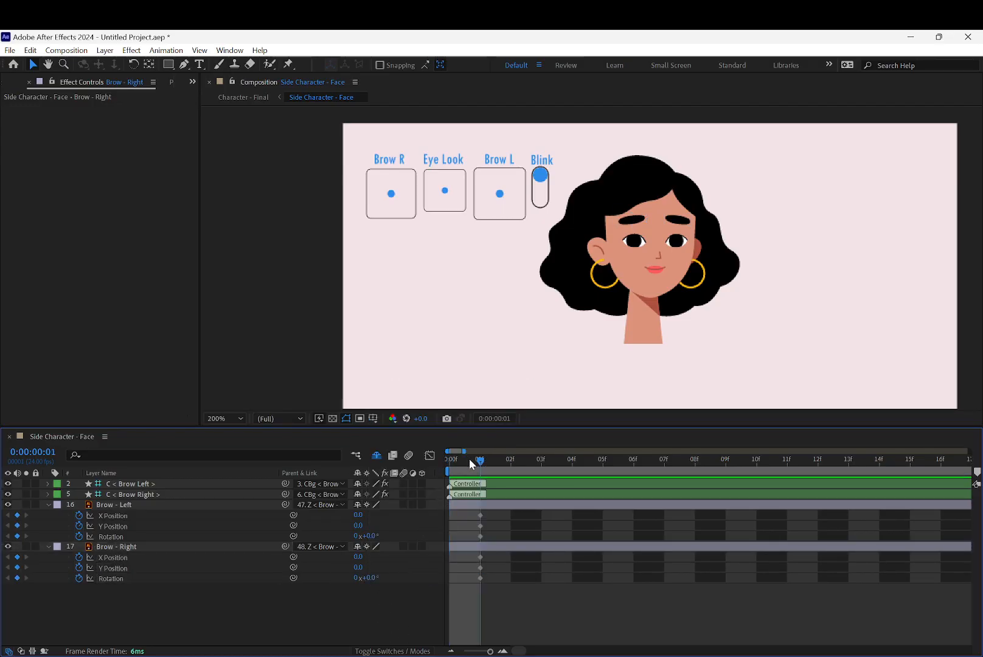
Remove the X Position keyframes from both brow layers, keeping only Y Position and Rotation animated.
{"action": "left_click", "coordinate": [125, 515]}
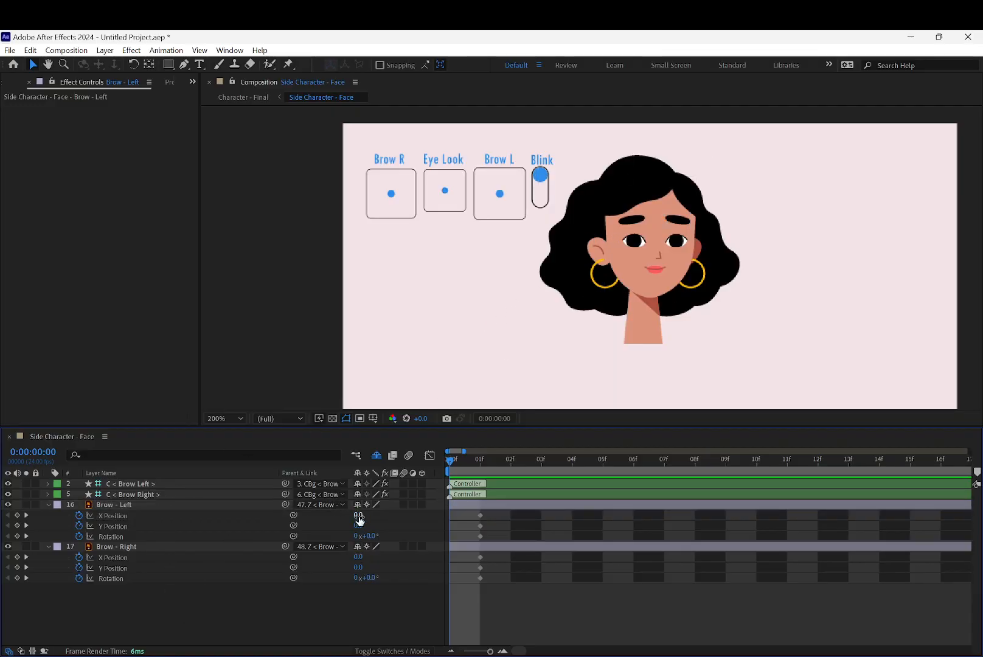
{"action": "left_click", "coordinate": [79, 515]}
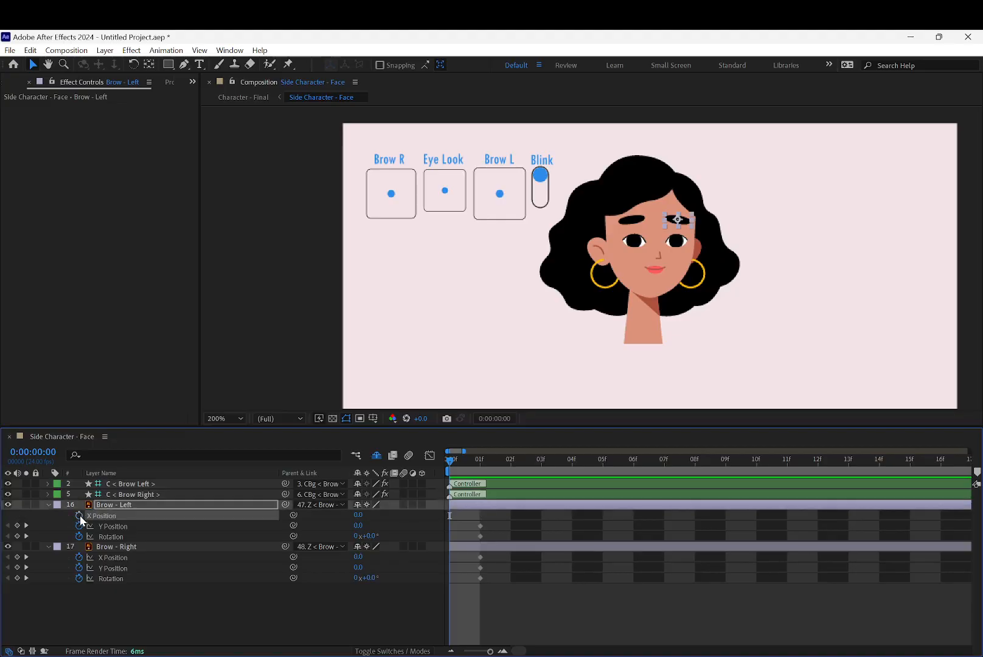
{"action": "left_click", "coordinate": [79, 557]}
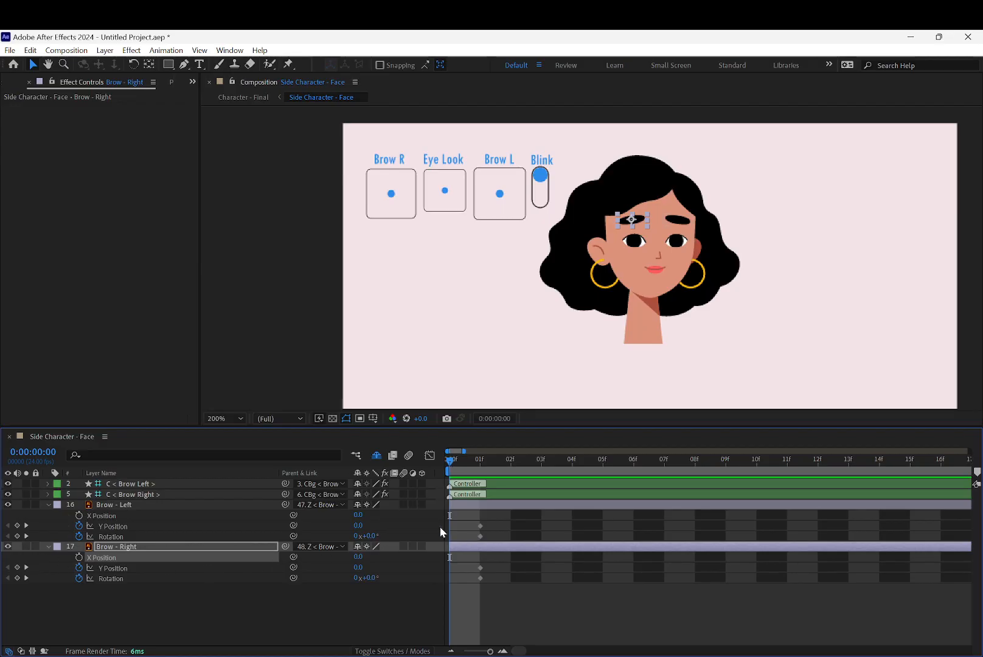
{"action": "left_click", "coordinate": [119, 526]}
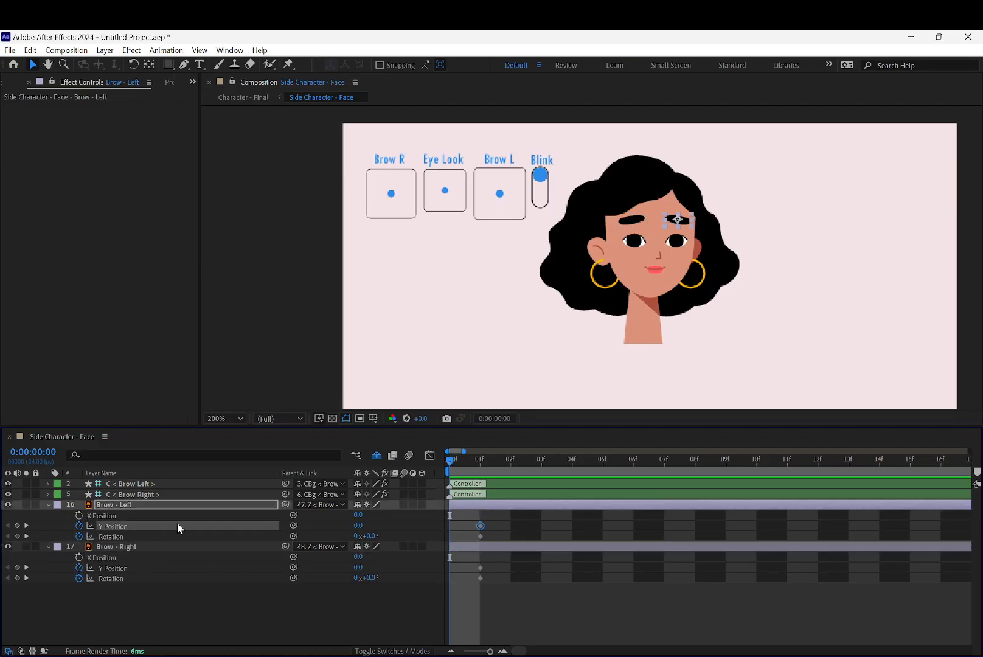
Show the shy layers and lock the Bangs - Left and Bangs - Right layers.
{"action": "left_click", "coordinate": [633, 225]}
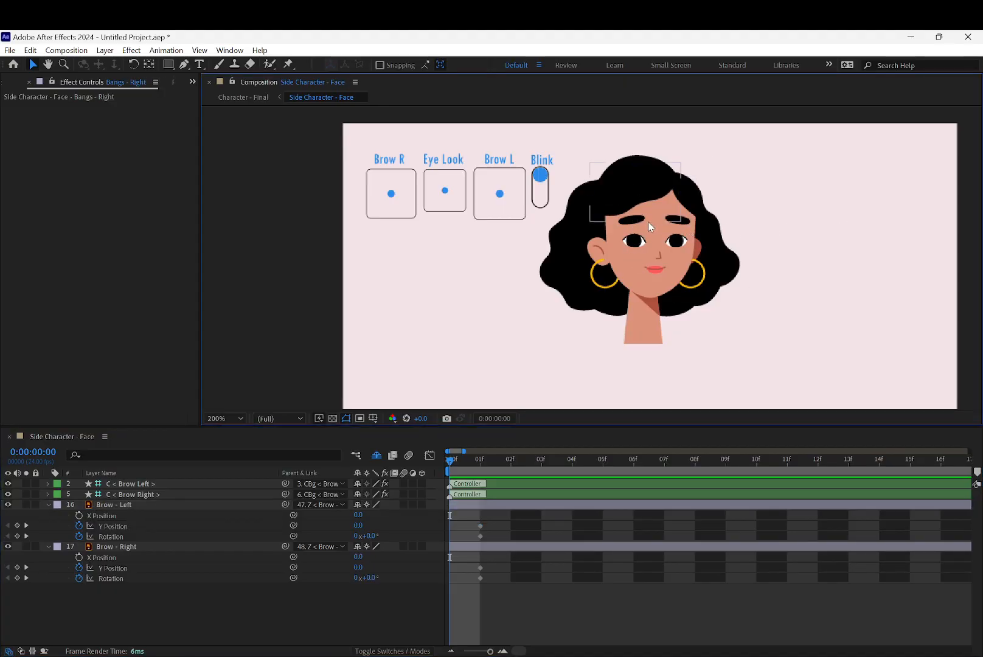
{"action": "left_click", "coordinate": [637, 181]}
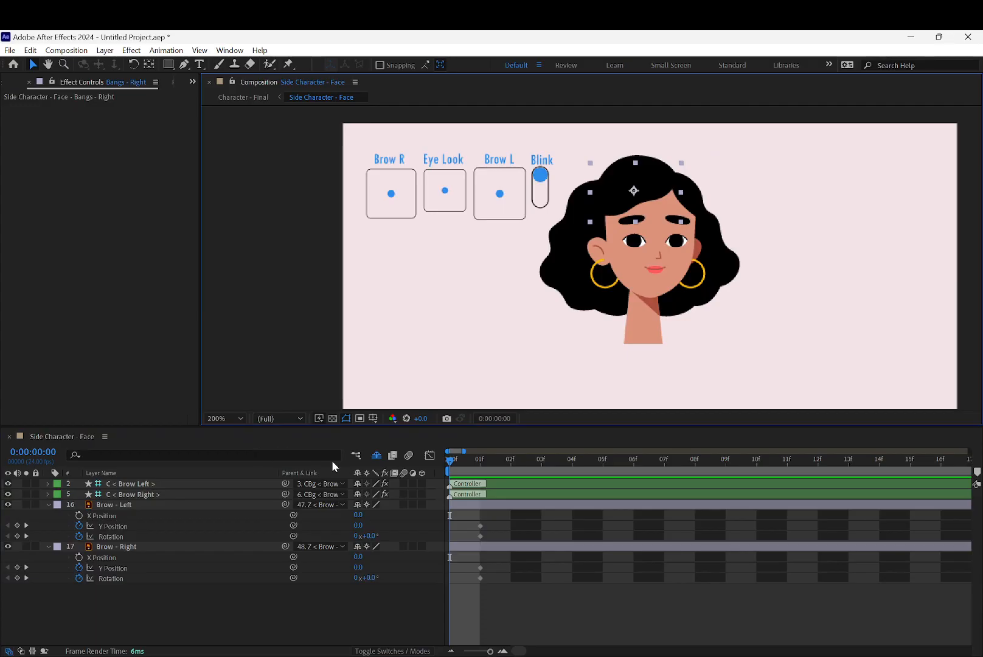
{"action": "left_click", "coordinate": [376, 455]}
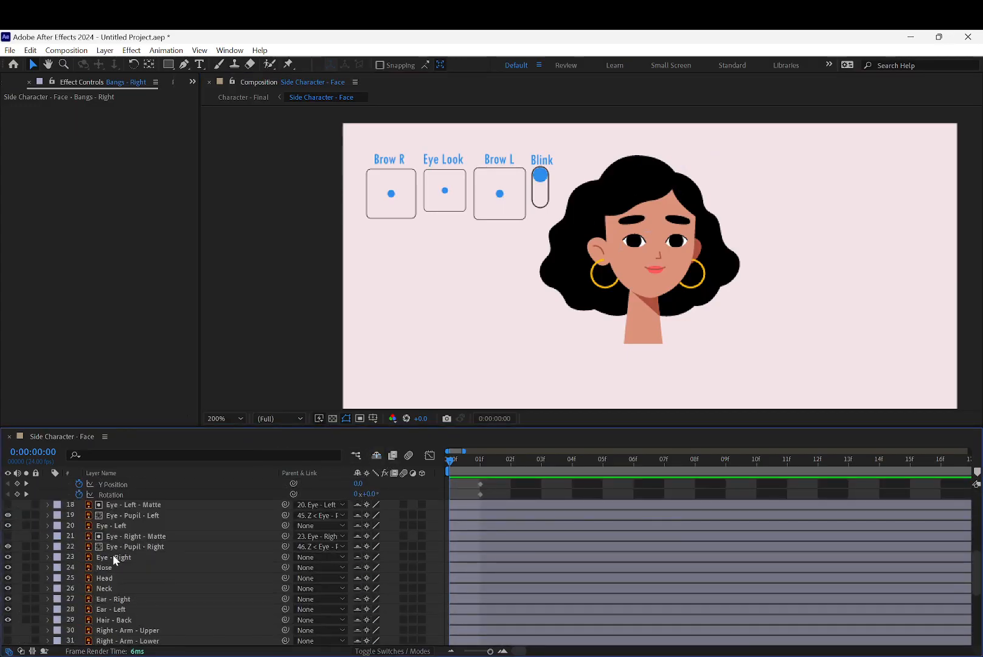
{"action": "scroll", "coordinate": [103, 548], "scroll_direction": "down", "scroll_amount": 5}
{"action": "scroll", "coordinate": [90, 558], "scroll_direction": "up", "scroll_amount": 7}
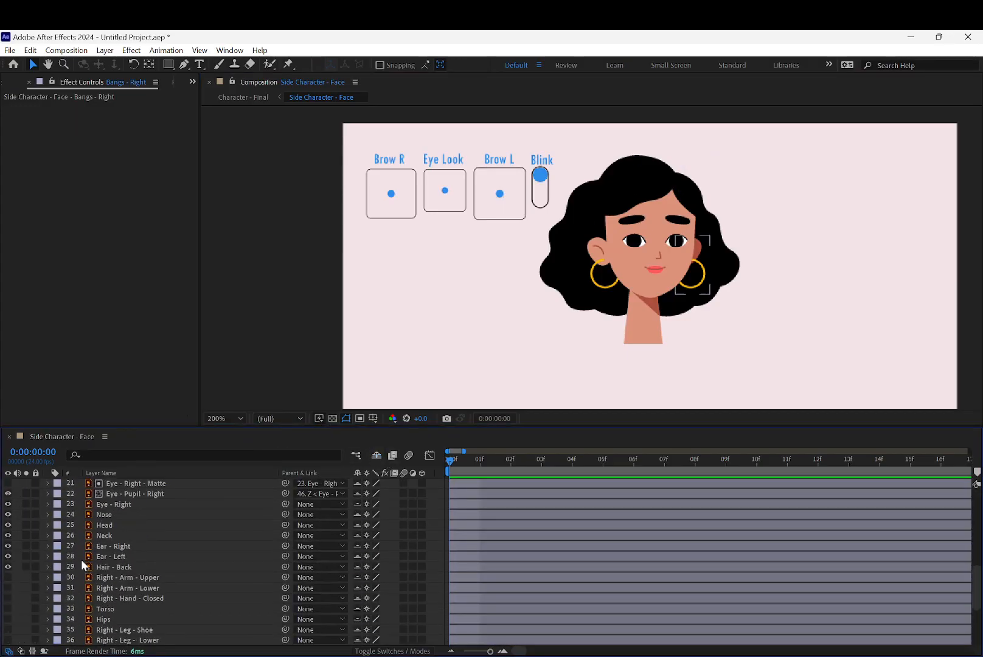
{"action": "scroll", "coordinate": [81, 556], "scroll_direction": "up", "scroll_amount": 5}
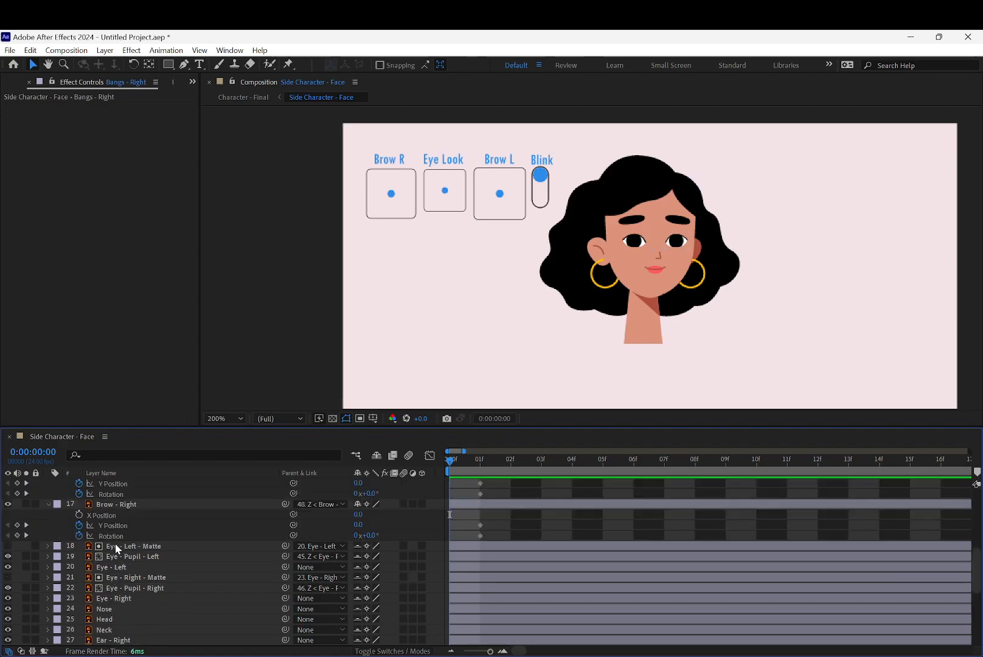
{"action": "scroll", "coordinate": [114, 543], "scroll_direction": "up", "scroll_amount": 6}
{"action": "left_click_drag", "start_coordinate": [36, 577], "coordinate": [44, 587]}
{"action": "left_click", "coordinate": [402, 373]}
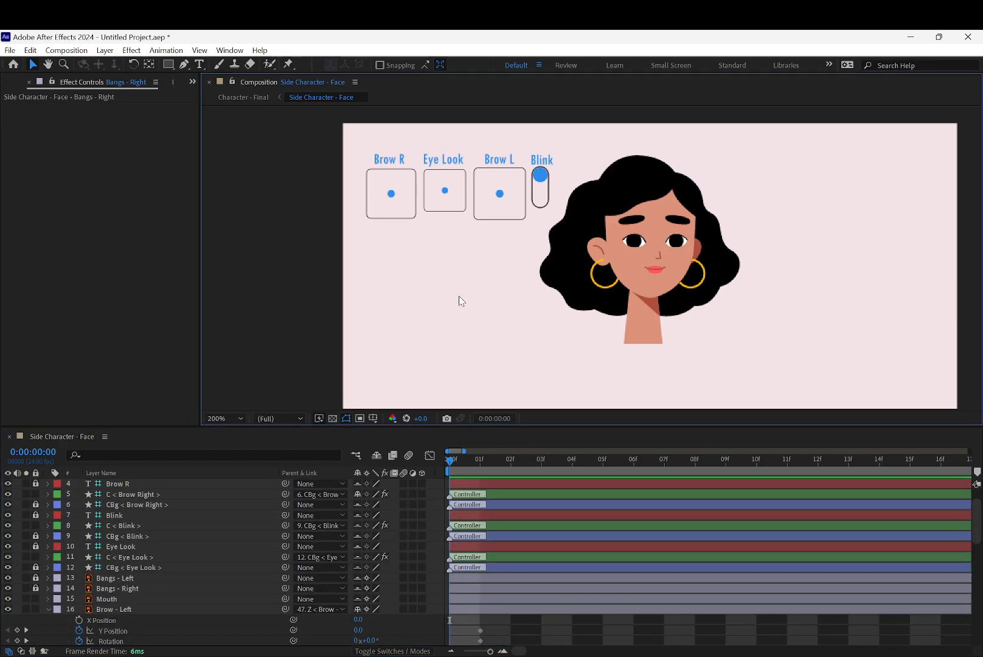
Lock the Head layer and hide the shy layers.
{"action": "left_click", "coordinate": [613, 244]}
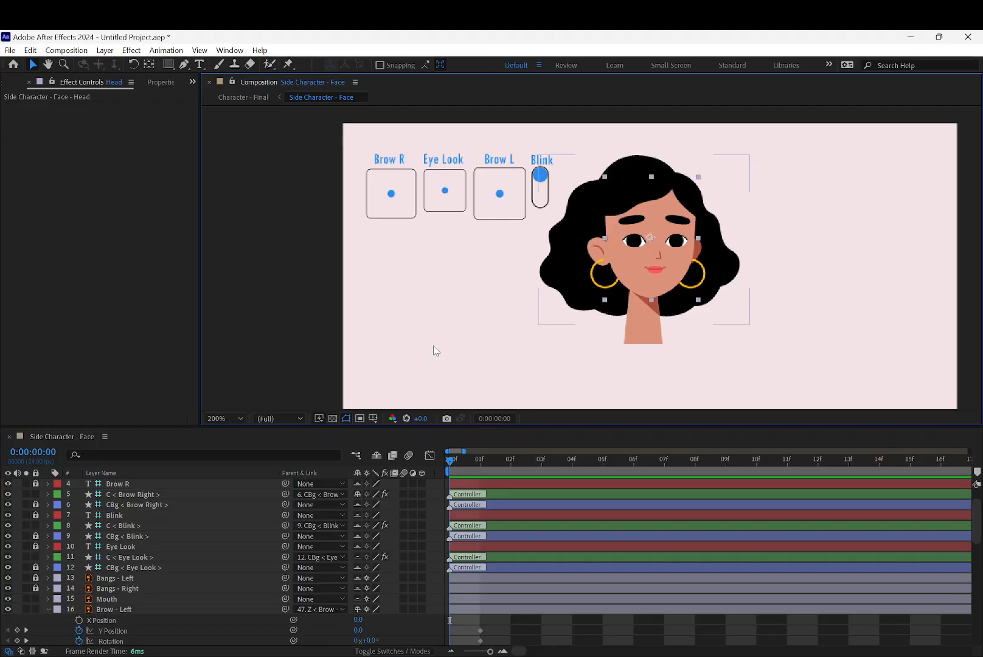
{"action": "scroll", "coordinate": [166, 544], "scroll_direction": "down", "scroll_amount": 7}
{"action": "left_click", "coordinate": [36, 545]}
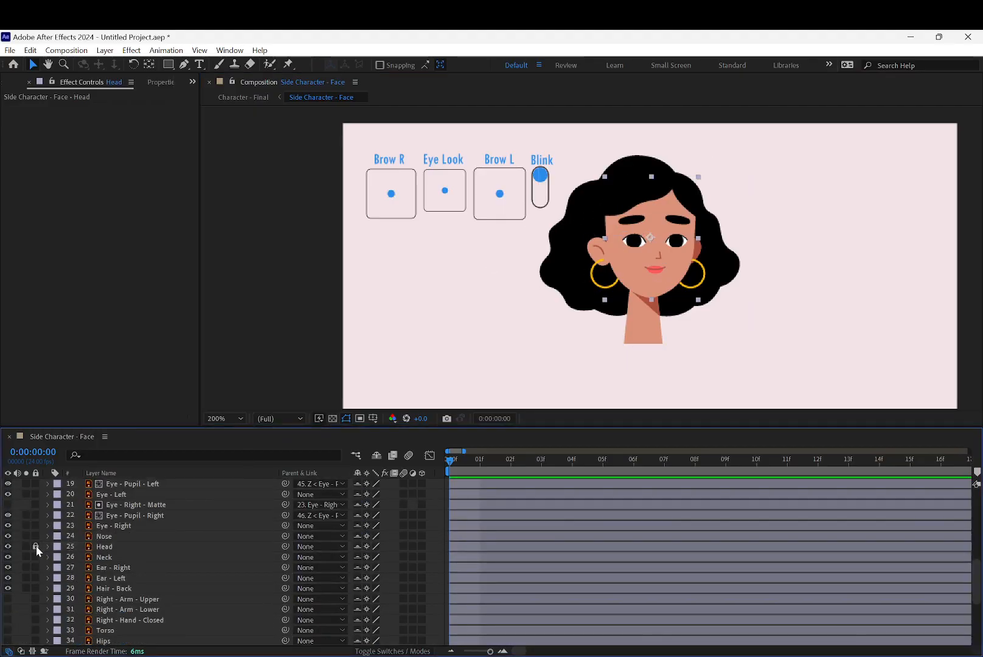
{"action": "left_click", "coordinate": [377, 455]}
Reveal the shy layers, lock the Hair - Back layer, and hide the shy layers again.
{"action": "left_click", "coordinate": [569, 270]}
{"action": "left_click", "coordinate": [376, 455]}
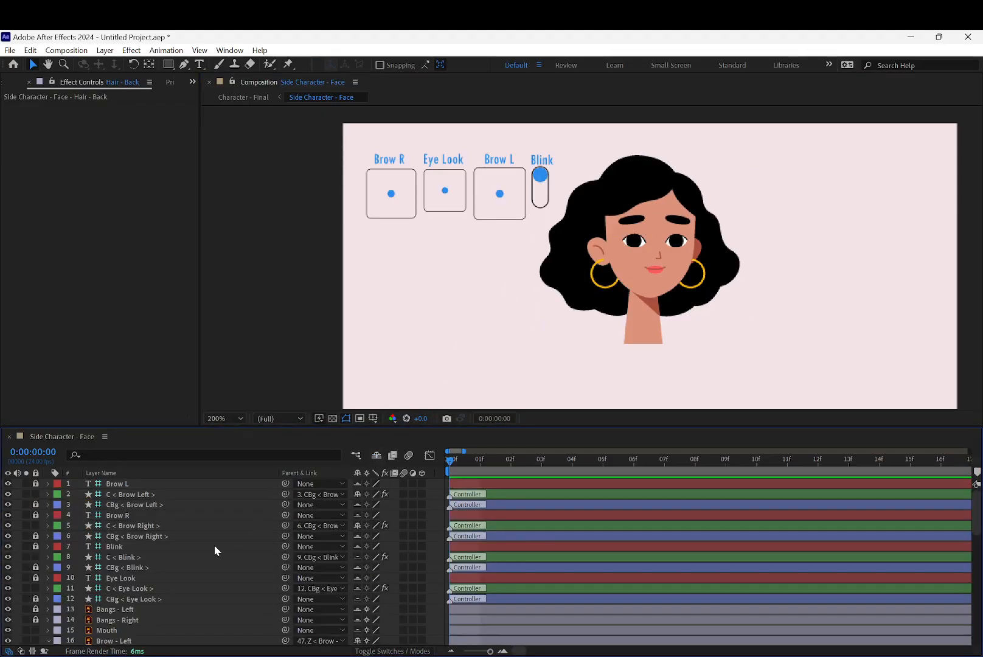
{"action": "scroll", "coordinate": [126, 569], "scroll_direction": "down", "scroll_amount": 5}
{"action": "scroll", "coordinate": [42, 613], "scroll_direction": "down", "scroll_amount": 2}
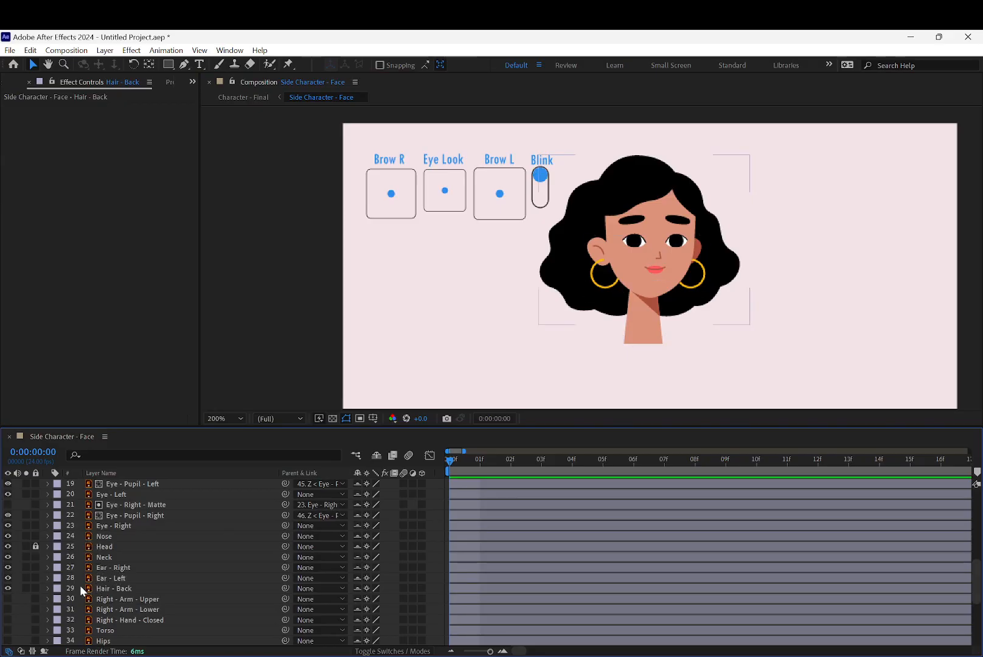
{"action": "left_click", "coordinate": [377, 455]}
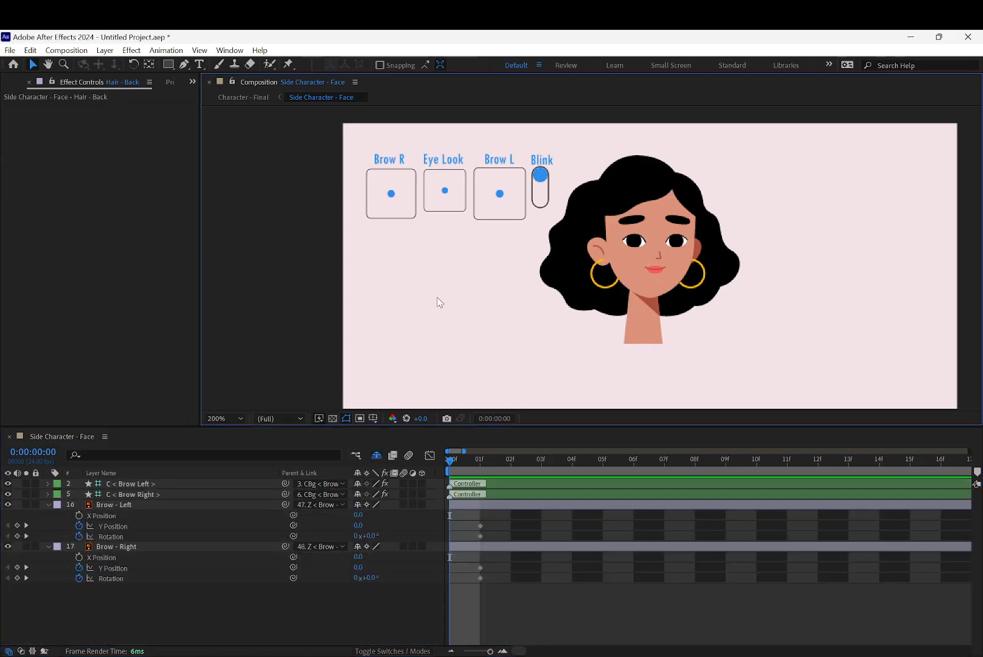
Try raising the Brow - Right layer at frame 0 with a Y Position of -3, followed by -2.5.
{"action": "left_click", "coordinate": [640, 246]}
{"action": "left_click", "coordinate": [634, 221]}
{"action": "left_click", "coordinate": [451, 460]}
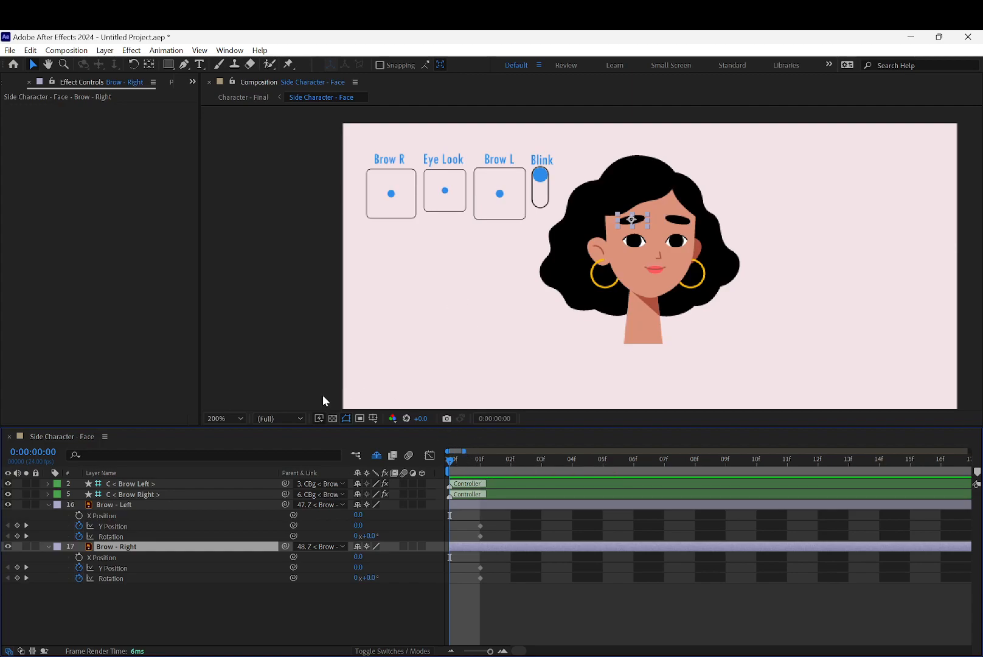
{"action": "left_click", "coordinate": [195, 567]}
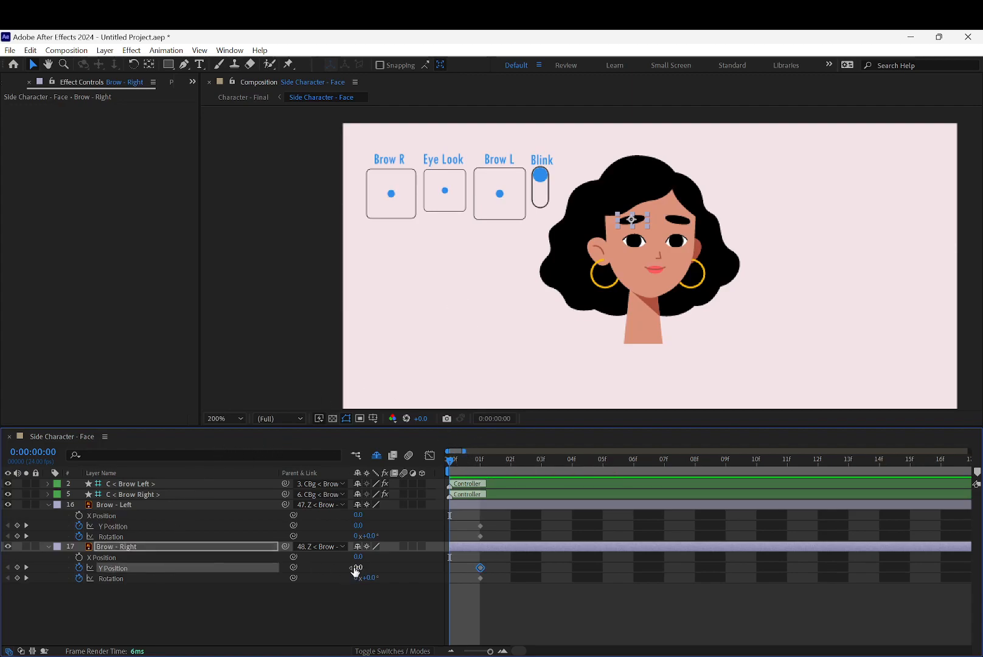
{"action": "left_click_drag", "start_coordinate": [357, 569], "coordinate": [348, 566]}
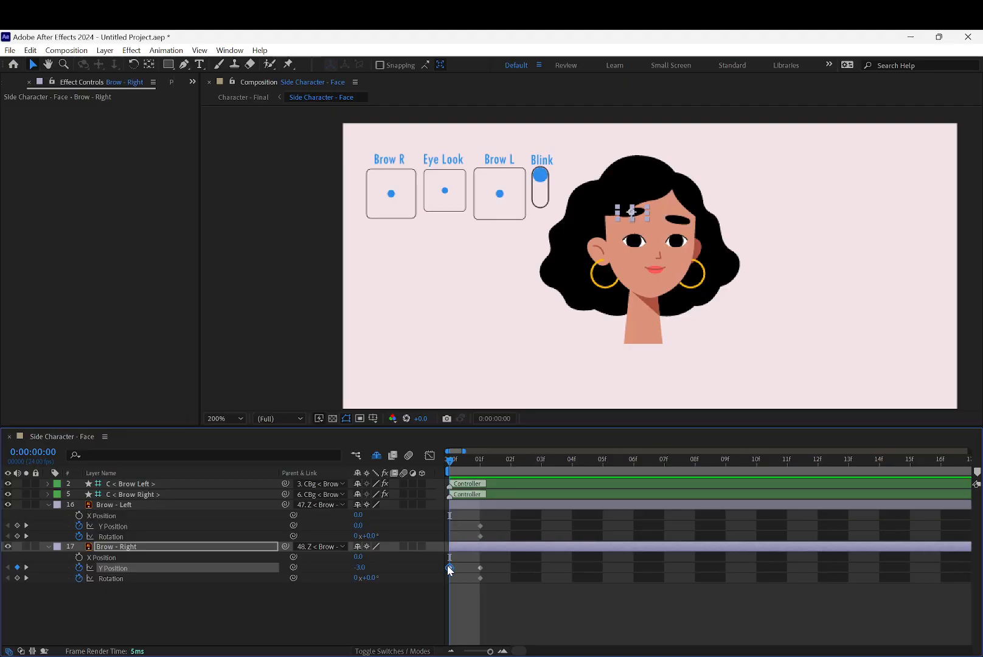
{"action": "left_click", "coordinate": [357, 567]}
{"action": "key", "text": "BackSpace"}
{"action": "type", "text": "-2.5"}
{"action": "key", "text": "Return"}
{"action": "left_click", "coordinate": [718, 161]}
{"action": "left_click", "coordinate": [635, 214]}
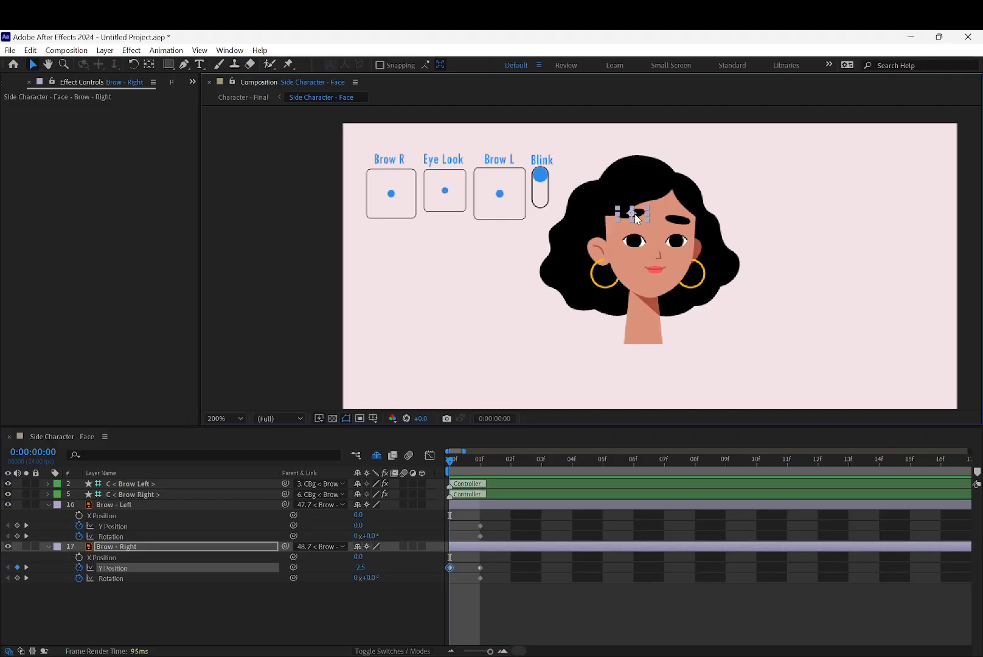
Set the Brow - Right layer's Y Position to -2 at frame 0.
{"action": "left_click", "coordinate": [359, 568]}
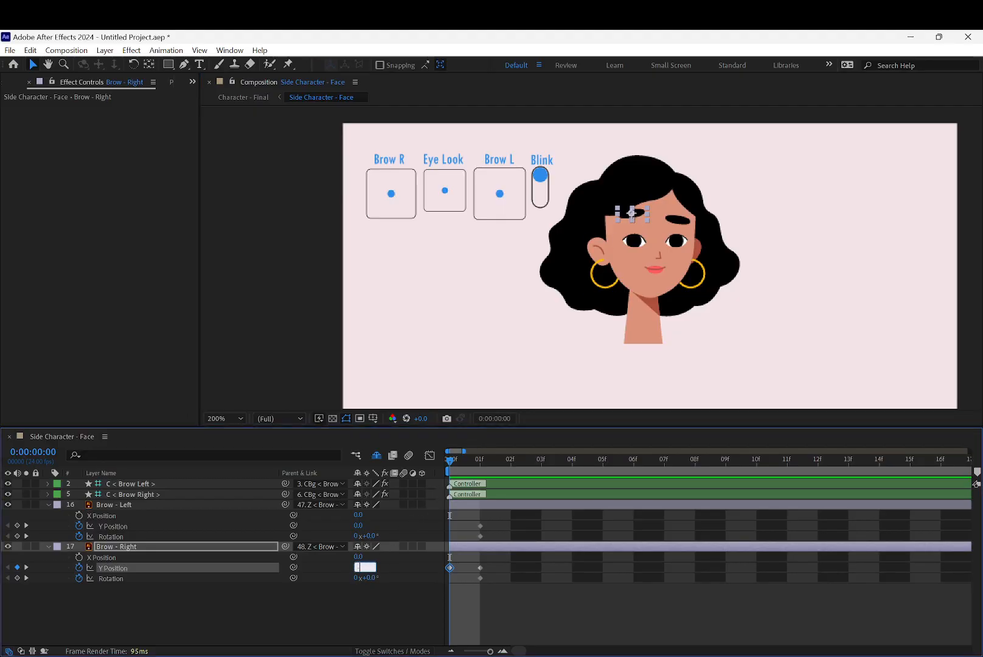
{"action": "type", "text": "-2"}
{"action": "key", "text": "Return"}
{"action": "left_click", "coordinate": [459, 368]}
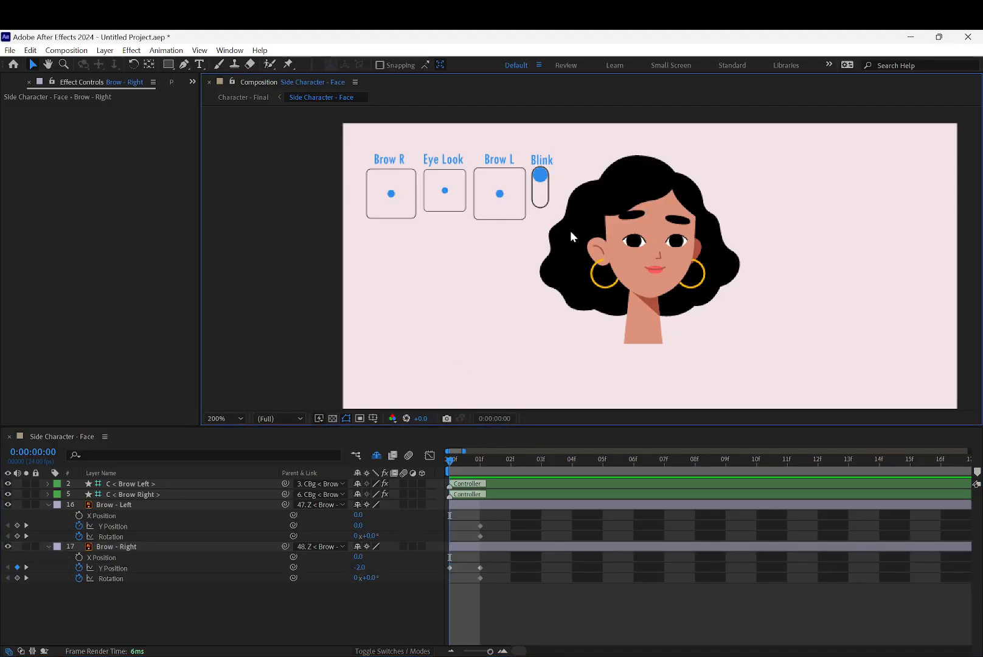
Set the Brow - Left layer's Y Position to -2 at frame 0.
{"action": "left_click", "coordinate": [678, 223]}
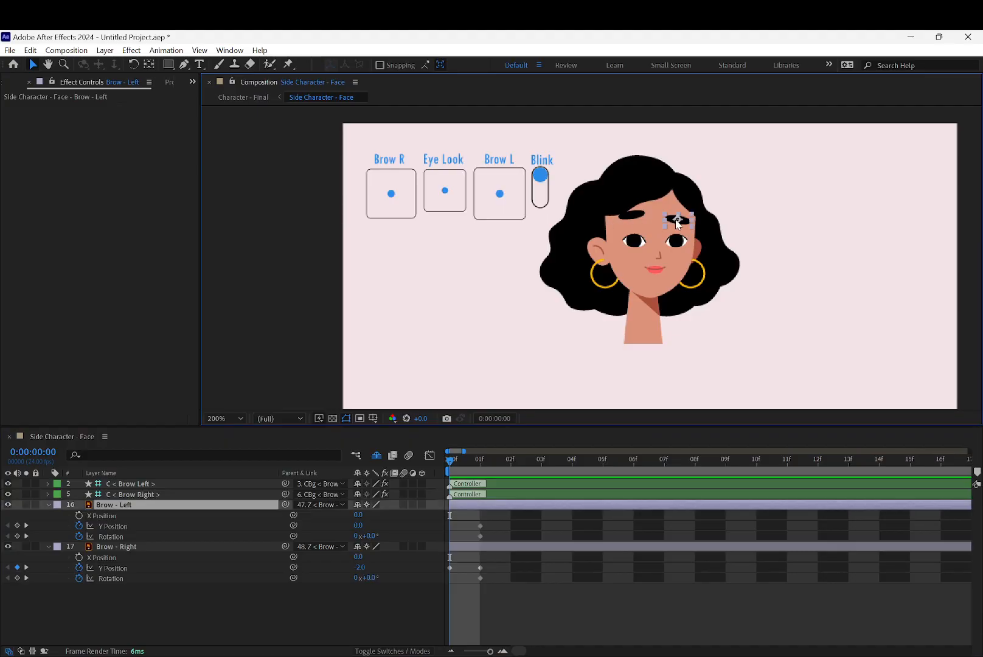
{"action": "left_click", "coordinate": [357, 525]}
{"action": "type", "text": "-2"}
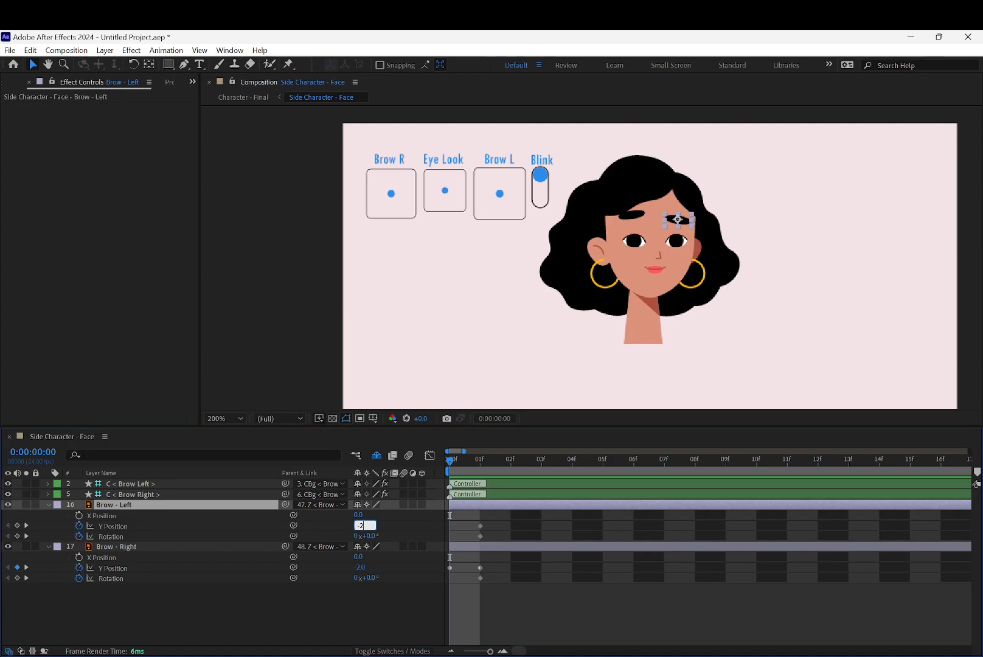
{"action": "key", "text": "Return"}
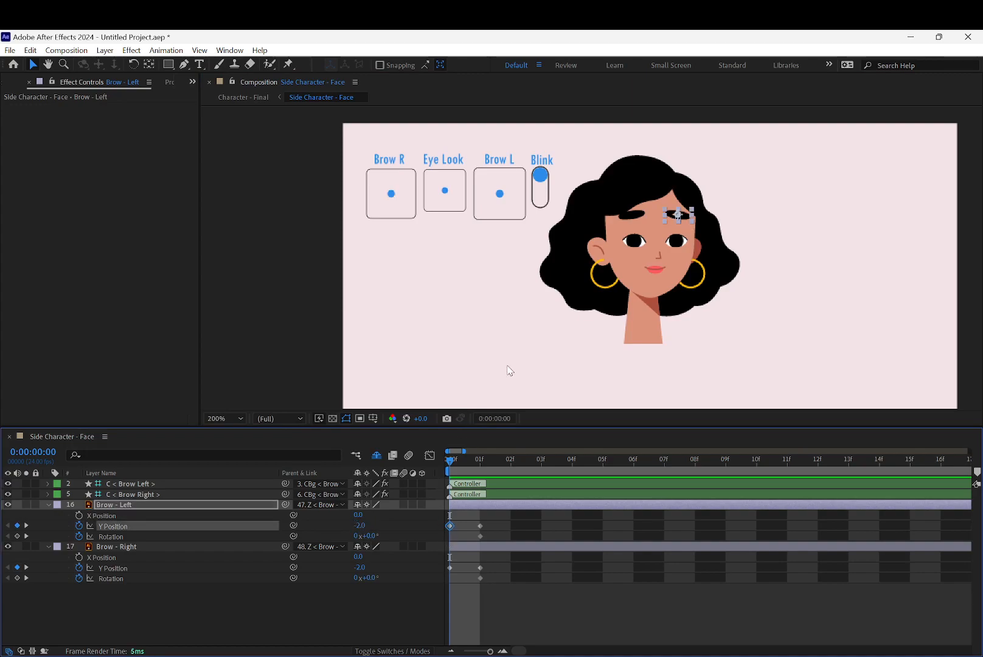
At frame 2, set the Y Position of both the Brow - Left and Brow - Right layers to 2.
{"action": "left_click_drag", "start_coordinate": [451, 463], "coordinate": [514, 465]}
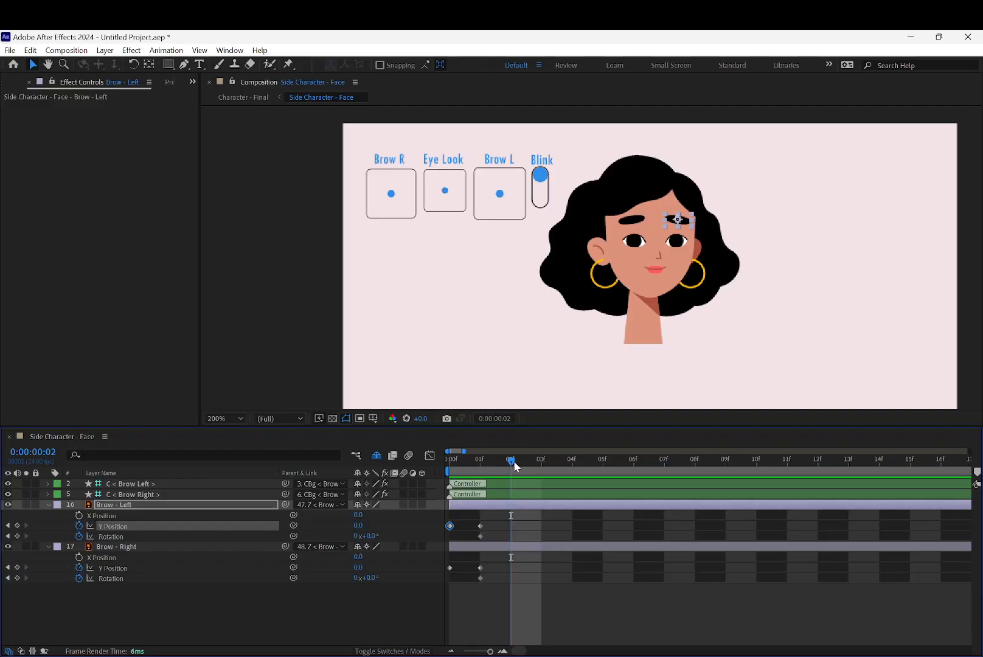
{"action": "left_click", "coordinate": [358, 525]}
{"action": "type", "text": "2"}
{"action": "key", "text": "Return"}
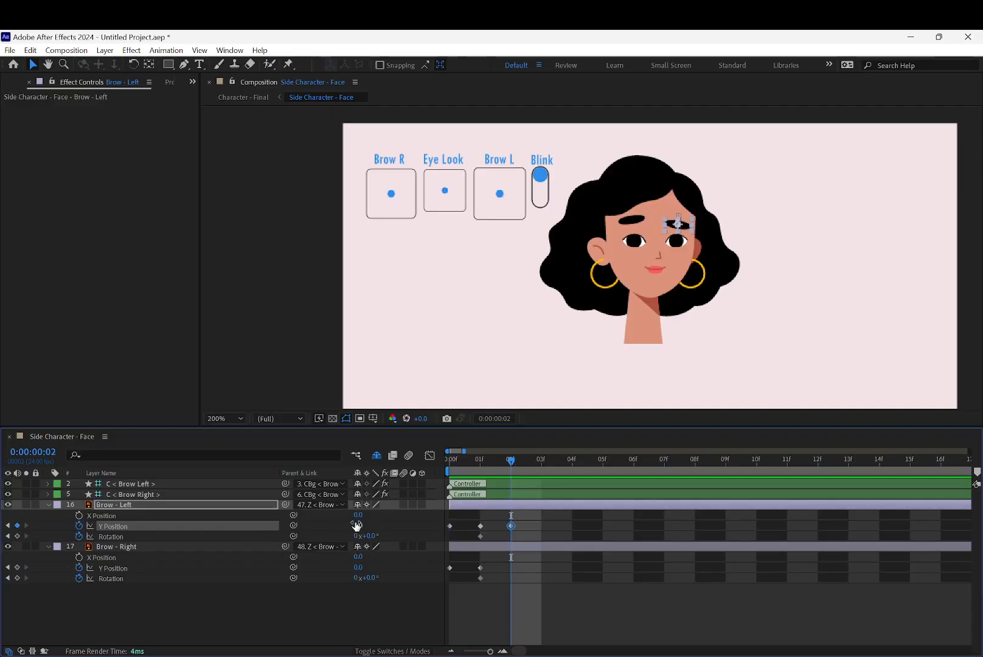
{"action": "left_click", "coordinate": [363, 565]}
{"action": "key", "text": "Return"}
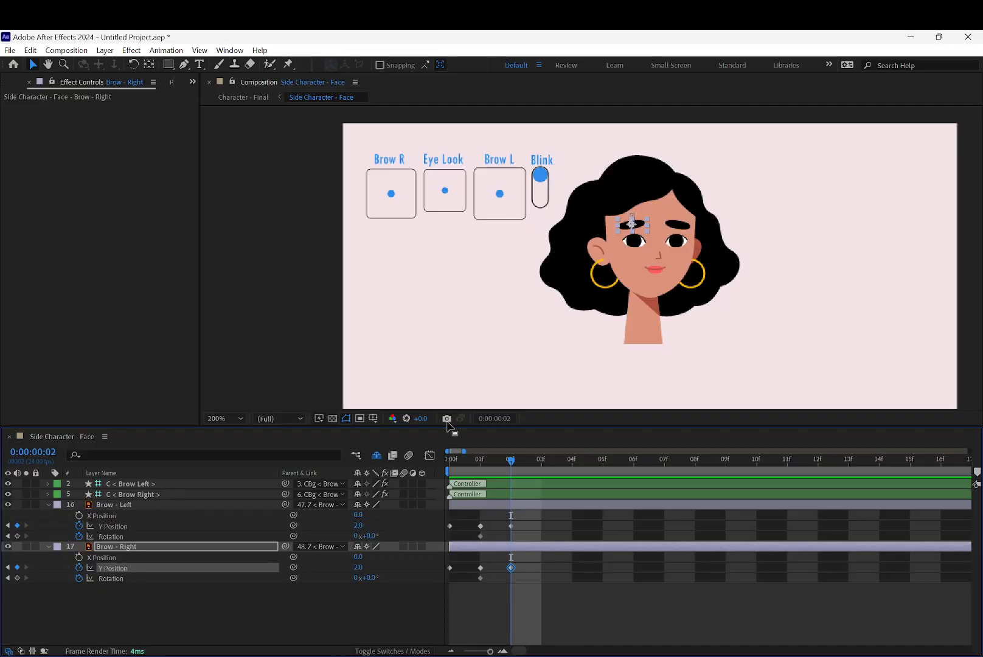
{"action": "left_click", "coordinate": [451, 376]}
{"action": "mouse_move", "coordinate": [512, 469]}
{"action": "left_mouse_down"}
{"action": "mouse_move", "coordinate": [438, 456]}
{"action": "mouse_move", "coordinate": [496, 469]}
{"action": "mouse_move", "coordinate": [511, 460]}
{"action": "mouse_move", "coordinate": [517, 474]}
{"action": "left_mouse_up"}
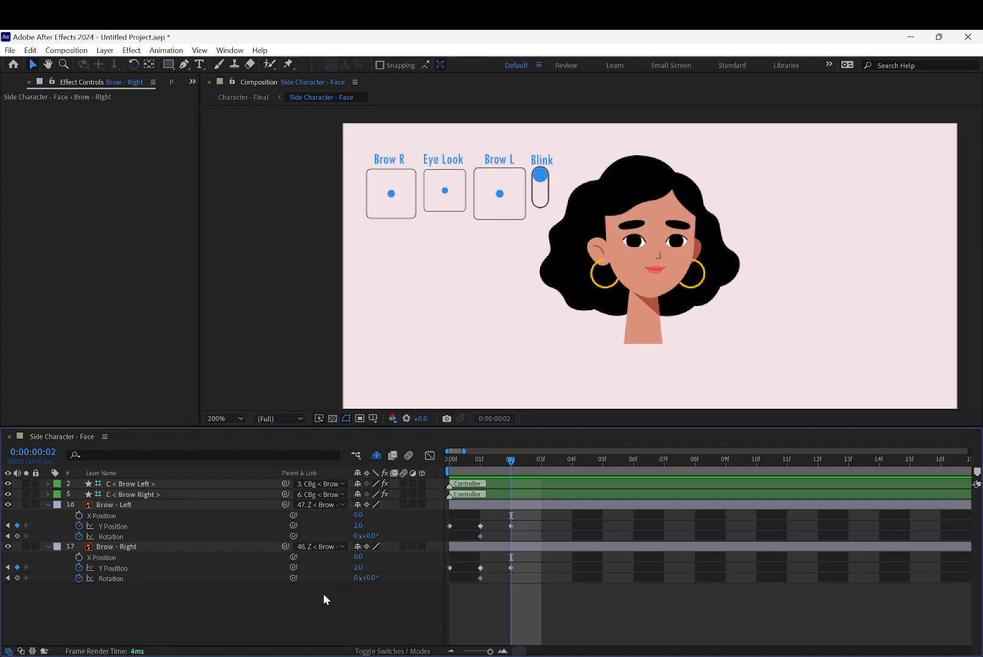
Keyframe the Brow - Right layer's Rotation at 20° on frame 2.
{"action": "left_click", "coordinate": [187, 578]}
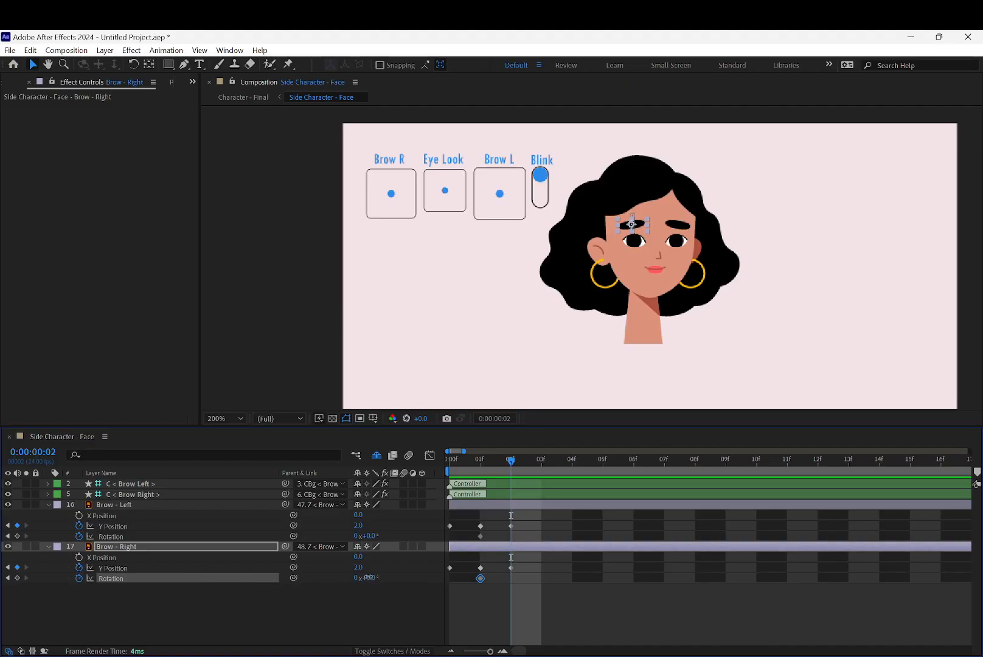
{"action": "left_click_drag", "start_coordinate": [368, 578], "coordinate": [383, 577]}
{"action": "left_click", "coordinate": [511, 578]}
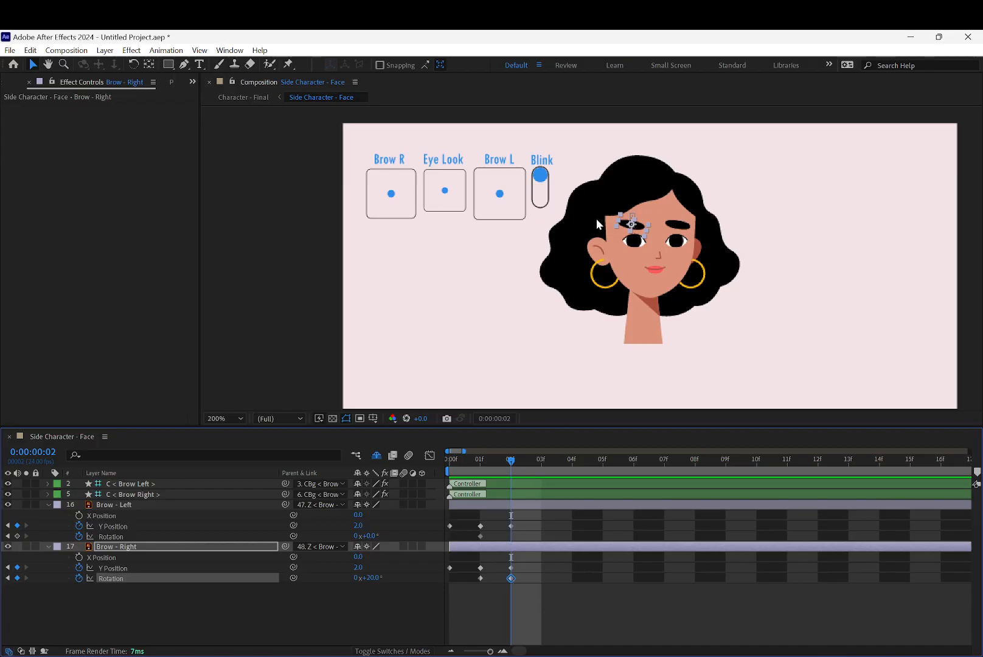
Keyframe the Brow - Right layer's Rotation at -10° on frame 0 and scrub to frame 2 and back to compare the poses.
{"action": "left_click_drag", "start_coordinate": [510, 458], "coordinate": [458, 455]}
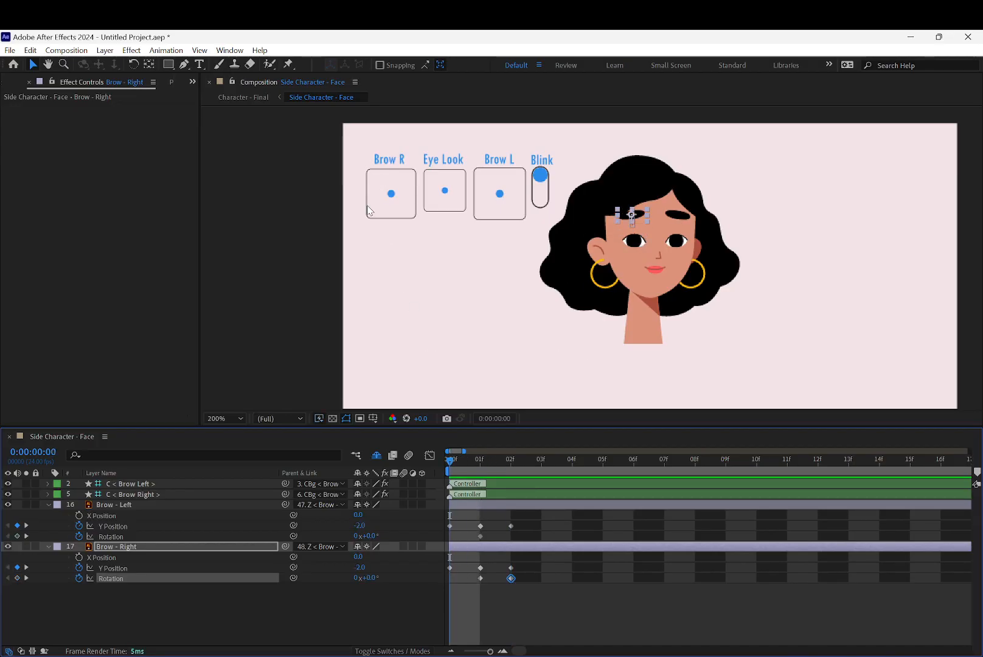
{"action": "left_click_drag", "start_coordinate": [368, 577], "coordinate": [357, 576]}
{"action": "left_click_drag", "start_coordinate": [449, 457], "coordinate": [512, 456]}
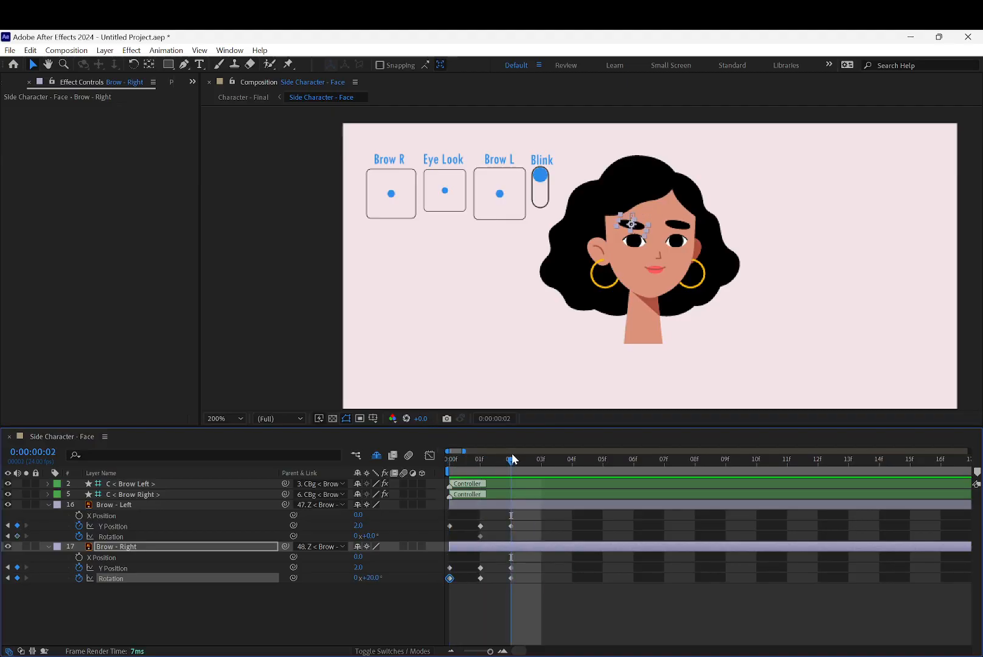
{"action": "left_click", "coordinate": [511, 578]}
{"action": "left_click_drag", "start_coordinate": [489, 457], "coordinate": [445, 456]}
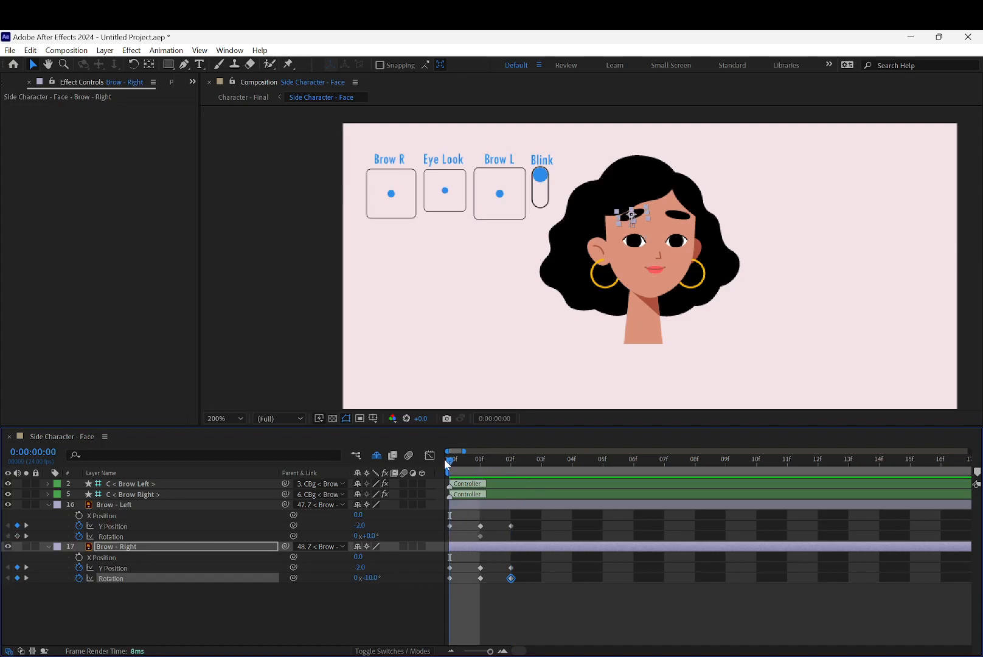
Try a Rotation of -20° on the Brow - Right layer at frame 0 and undo it.
{"action": "left_click", "coordinate": [371, 578]}
{"action": "type", "text": "-20"}
{"action": "key", "text": "Return"}
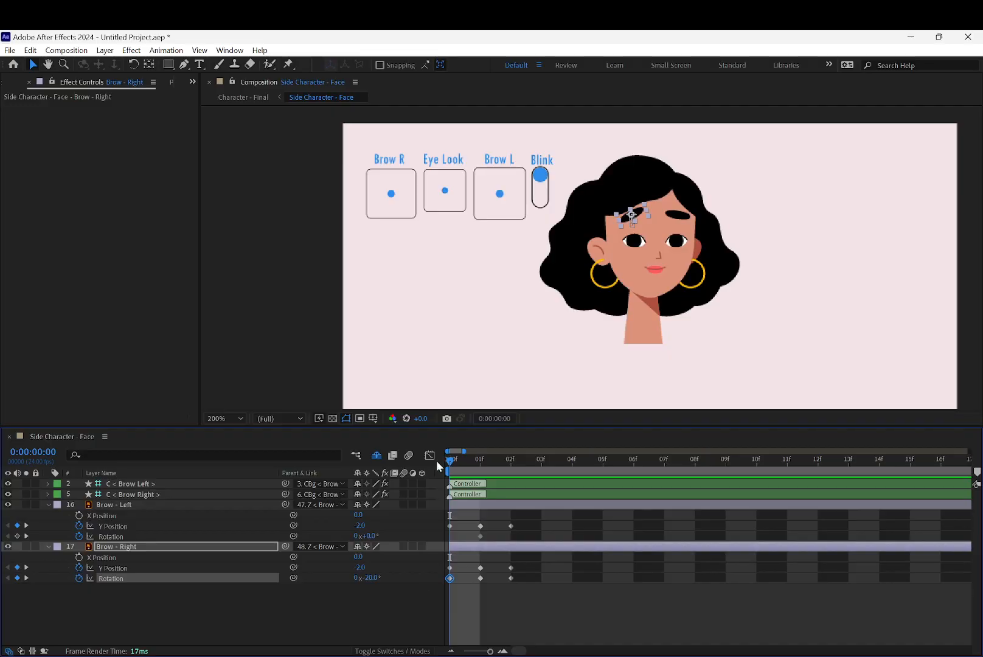
{"action": "key", "text": "ctrl+z"}
{"action": "left_click", "coordinate": [377, 575]}
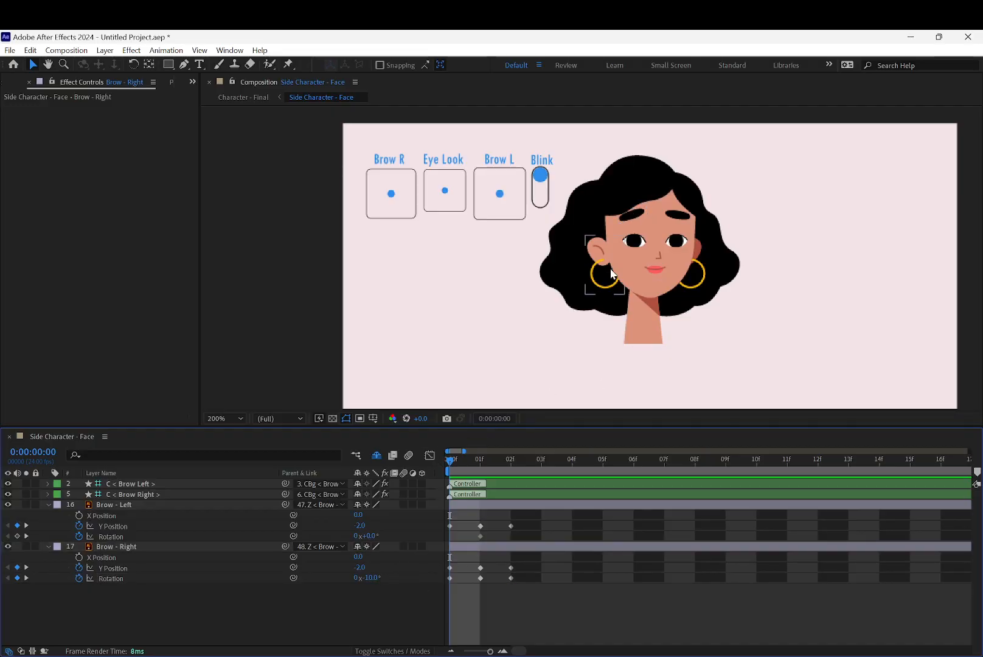
Try rotating the Brow - Right layer the opposite way at frame 0, undo the change, and clear the selection.
{"action": "left_click", "coordinate": [673, 219]}
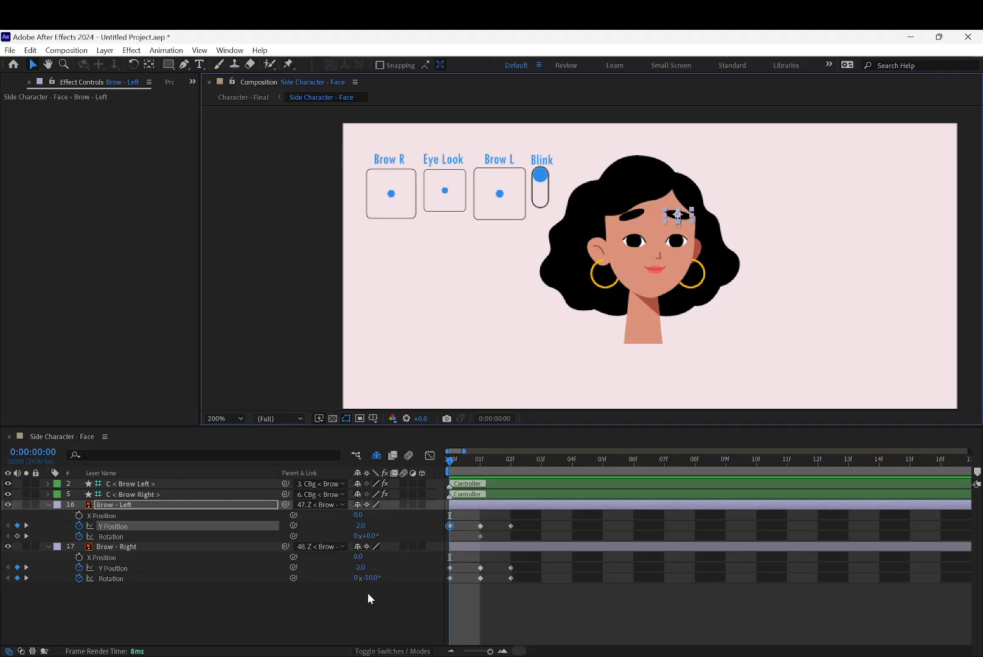
{"action": "left_click_drag", "start_coordinate": [371, 579], "coordinate": [375, 580]}
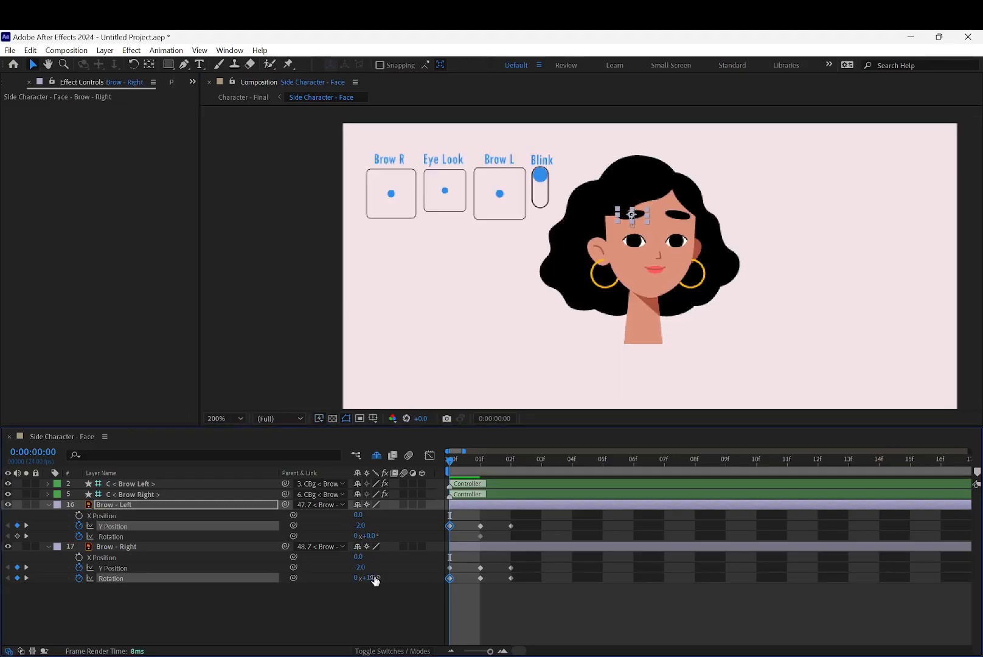
{"action": "key", "text": "ctrl+z"}
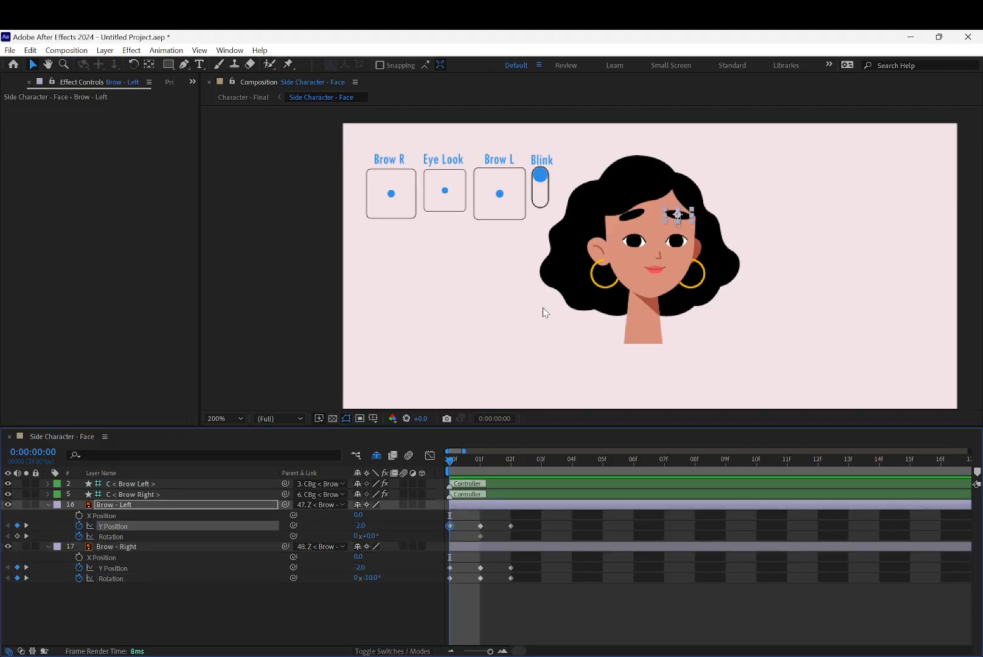
{"action": "left_click", "coordinate": [459, 541]}
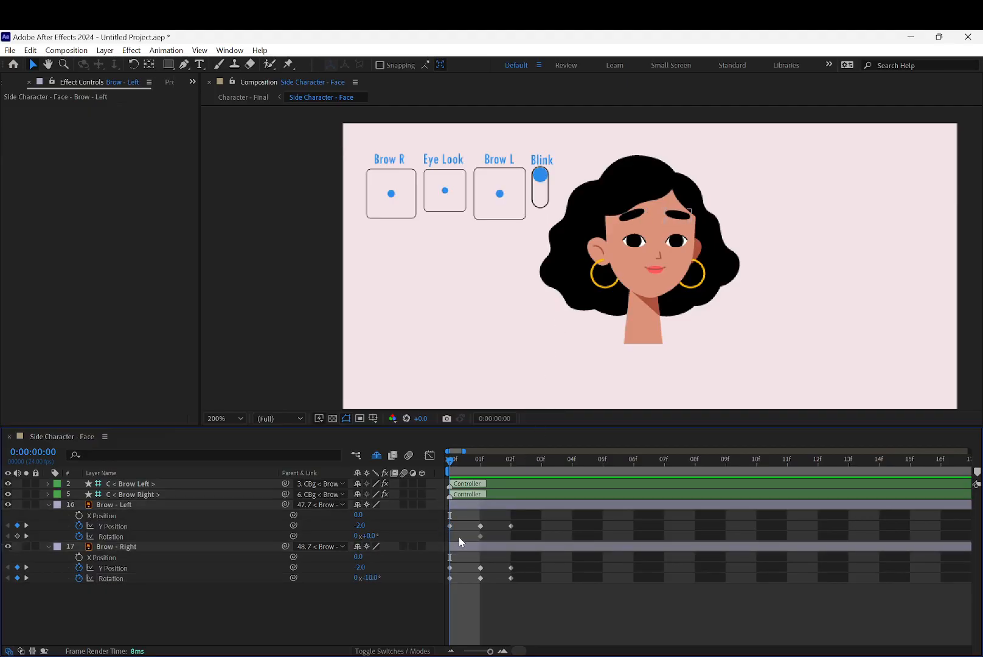
Try a Rotation of -10° on the Brow - Left layer at frame 0.
{"action": "left_click", "coordinate": [373, 535]}
{"action": "type", "text": "-10"}
{"action": "key", "text": "Return"}
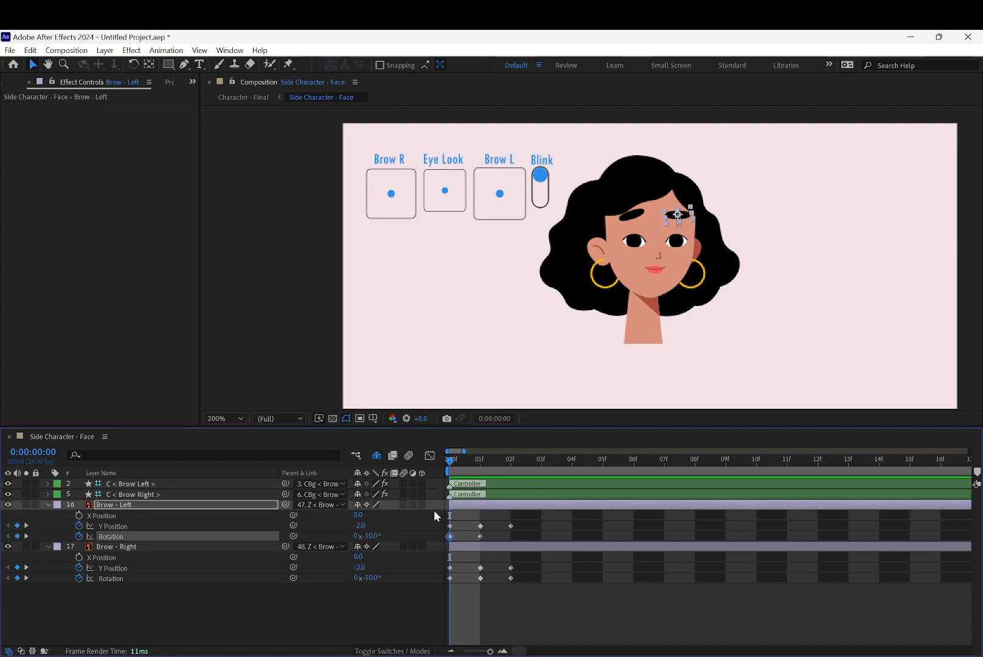
Keyframe the Brow - Left layer's Rotation at 10° on frame 0 and clear the selection.
{"action": "left_click", "coordinate": [365, 529]}
{"action": "type", "text": "10"}
{"action": "key", "text": "Return"}
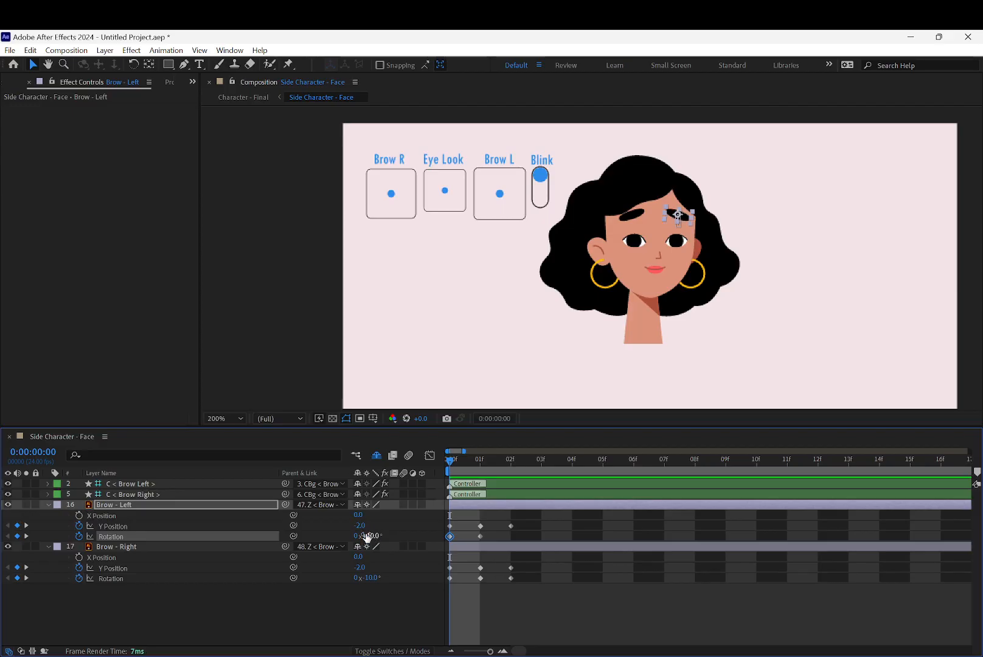
{"action": "left_click", "coordinate": [812, 340]}
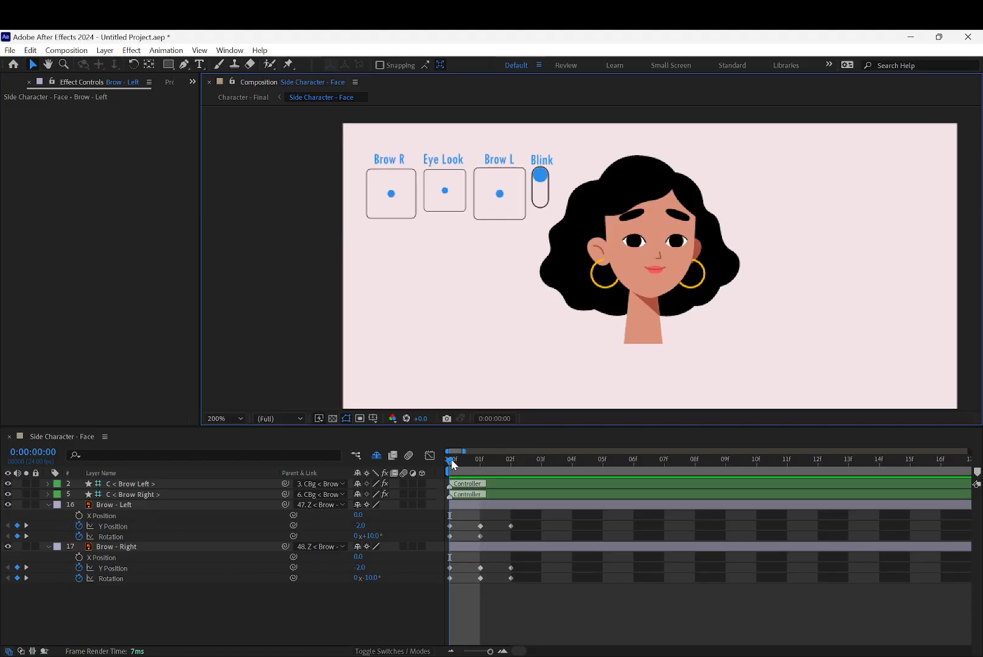
Keyframe the Brow - Left layer's Rotation at -20° on frame 2 and clear the selection.
{"action": "left_click_drag", "start_coordinate": [450, 459], "coordinate": [511, 459]}
{"action": "left_click", "coordinate": [370, 535]}
{"action": "type", "text": "-20"}
{"action": "key", "text": "Return"}
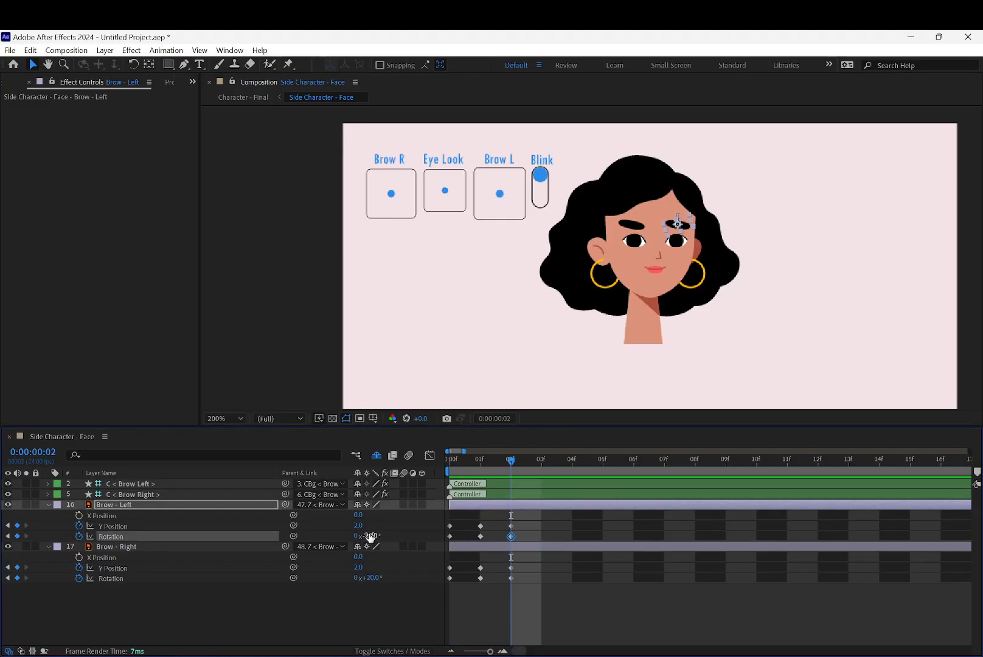
{"action": "left_click", "coordinate": [927, 388]}
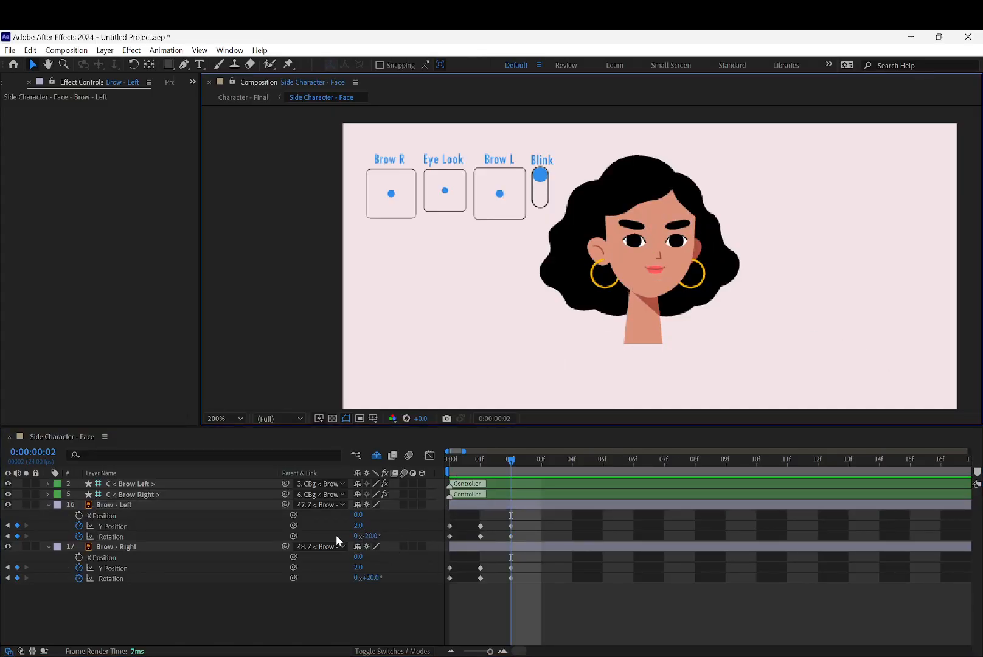
Set the Y Position keyframes of both Brow - Right and Brow - Left to 3 at frame 2.
{"action": "left_click", "coordinate": [637, 226]}
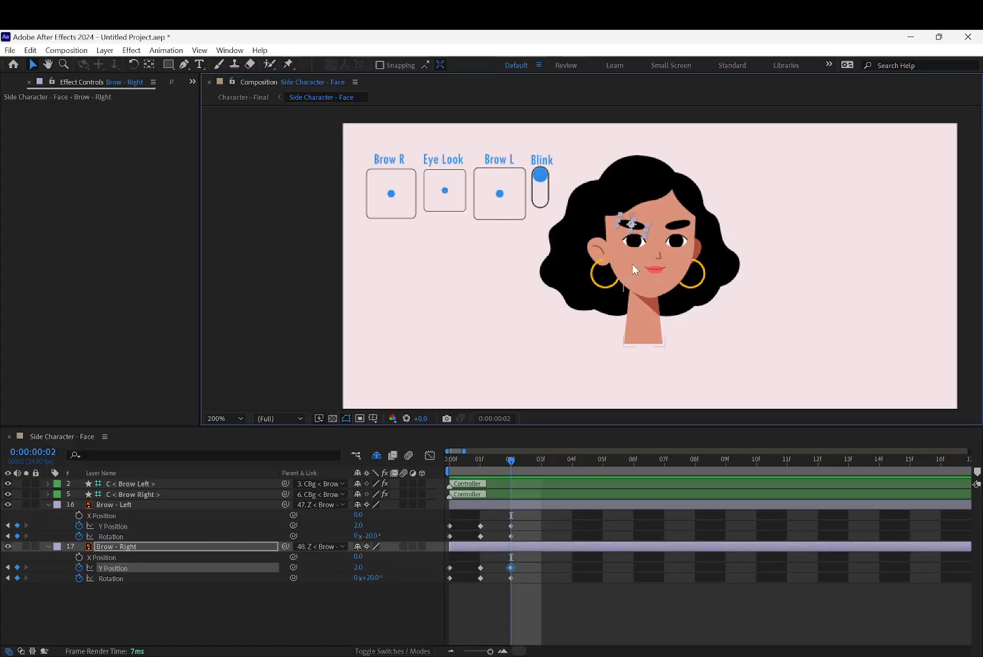
{"action": "left_click", "coordinate": [358, 566]}
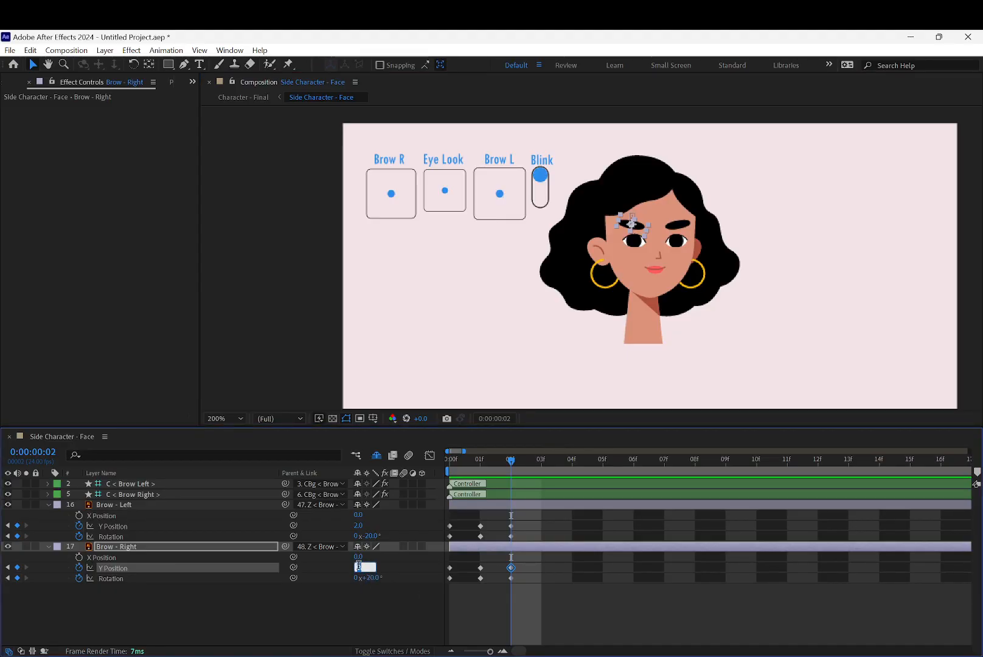
{"action": "key", "text": "Return"}
{"action": "left_click", "coordinate": [358, 526]}
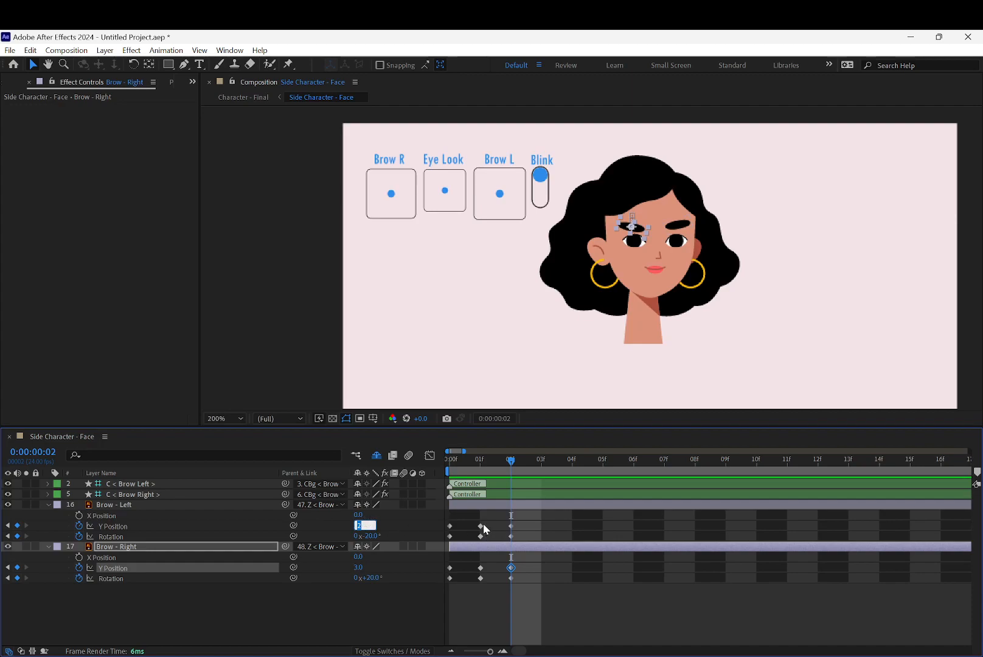
{"action": "type", "text": "3"}
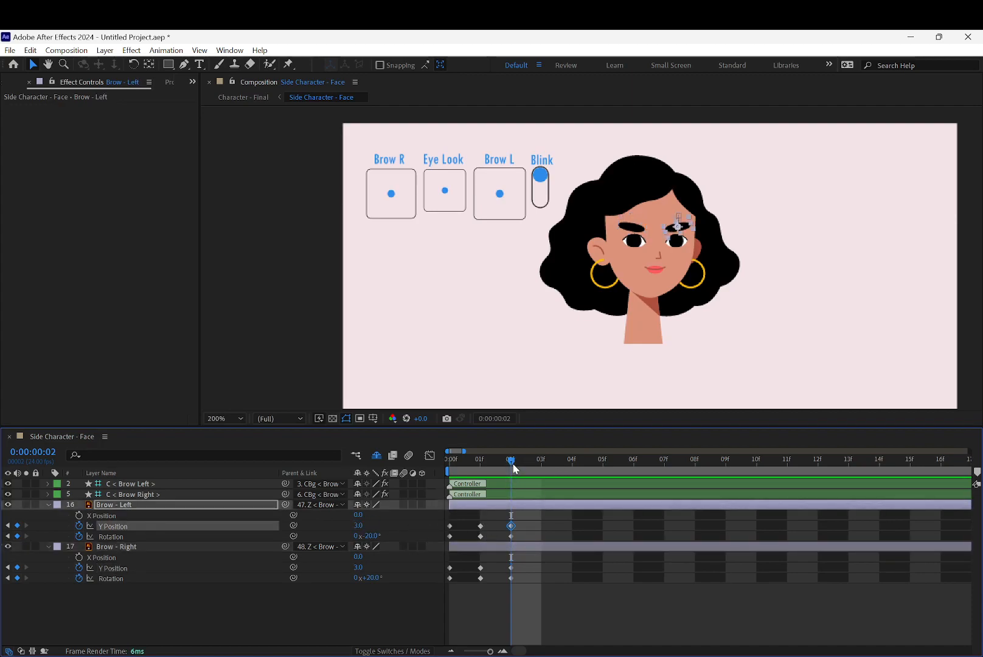
Scrub between frames 0, 1 and 2 to compare the neutral and extreme poses of both eyebrows.
{"action": "left_click_drag", "start_coordinate": [504, 461], "coordinate": [487, 461]}
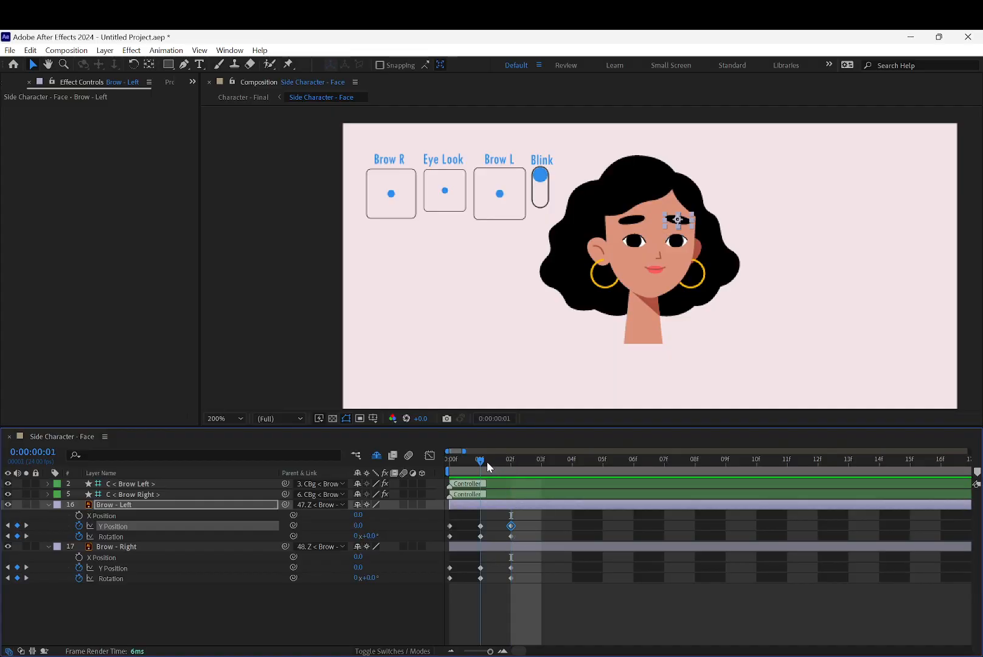
{"action": "left_click", "coordinate": [525, 529]}
{"action": "left_click", "coordinate": [510, 526]}
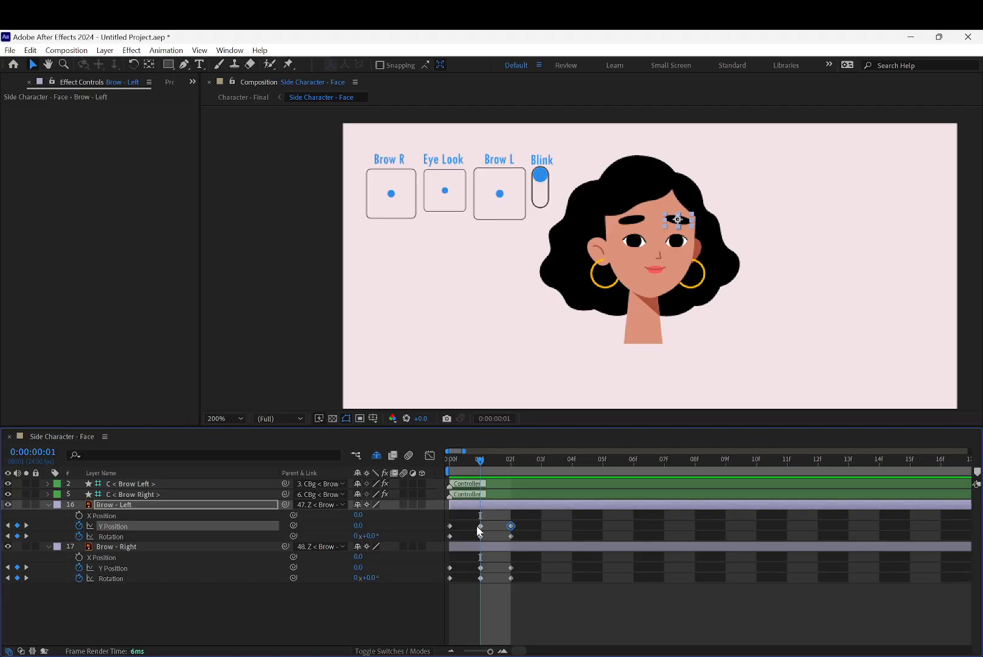
{"action": "left_click", "coordinate": [569, 515]}
{"action": "mouse_move", "coordinate": [473, 464]}
{"action": "left_mouse_down"}
{"action": "mouse_move", "coordinate": [428, 458]}
{"action": "mouse_move", "coordinate": [503, 457]}
{"action": "mouse_move", "coordinate": [425, 457]}
{"action": "mouse_move", "coordinate": [479, 459]}
{"action": "left_mouse_up"}
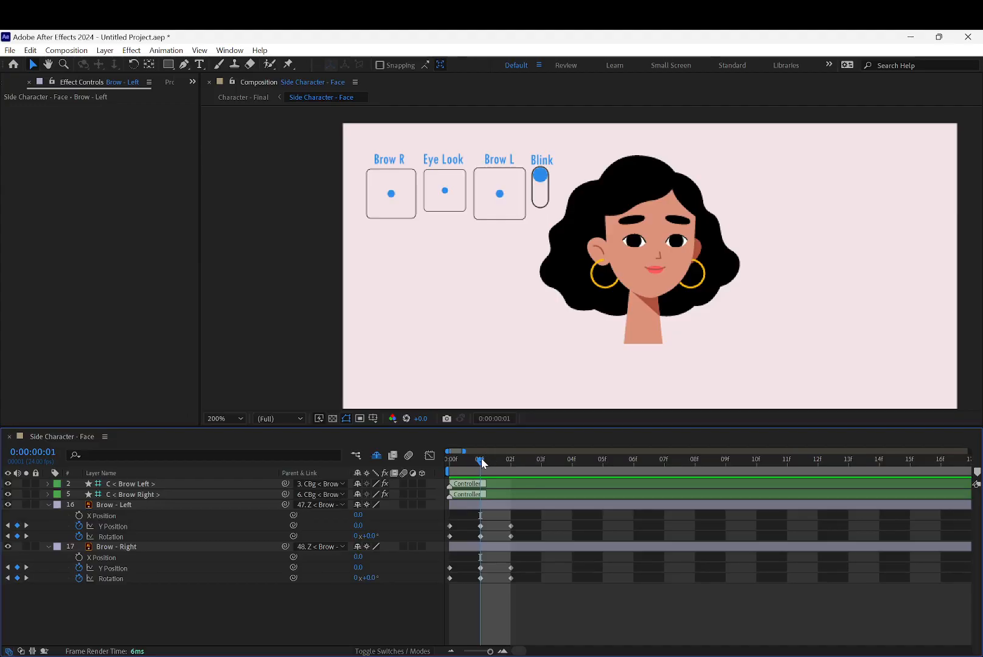
{"action": "left_click_drag", "start_coordinate": [481, 461], "coordinate": [512, 461]}
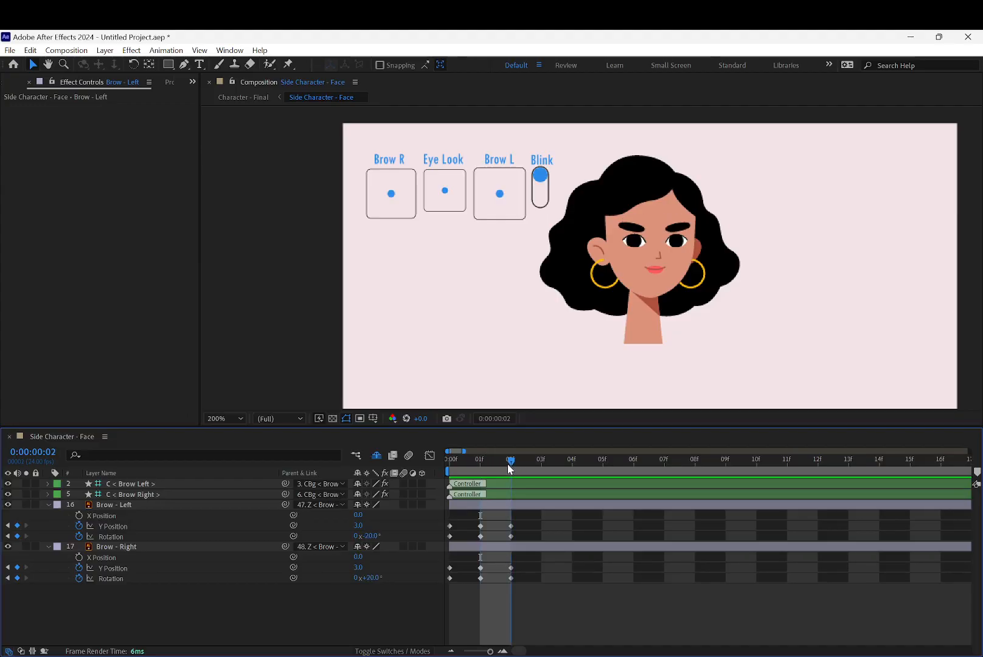
{"action": "left_click_drag", "start_coordinate": [511, 463], "coordinate": [436, 462]}
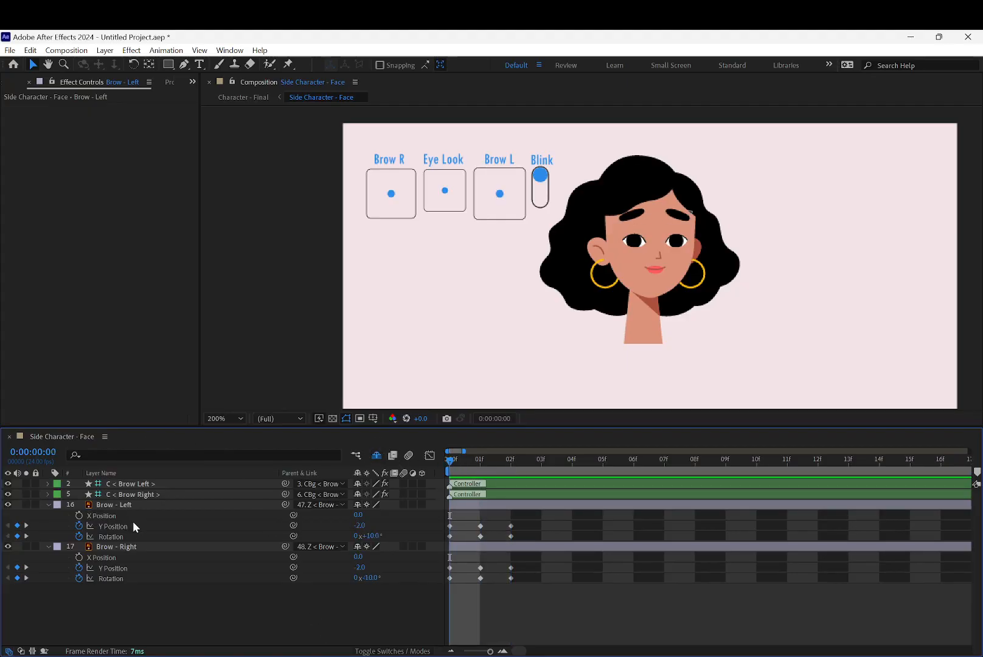
{"action": "left_click", "coordinate": [391, 193]}
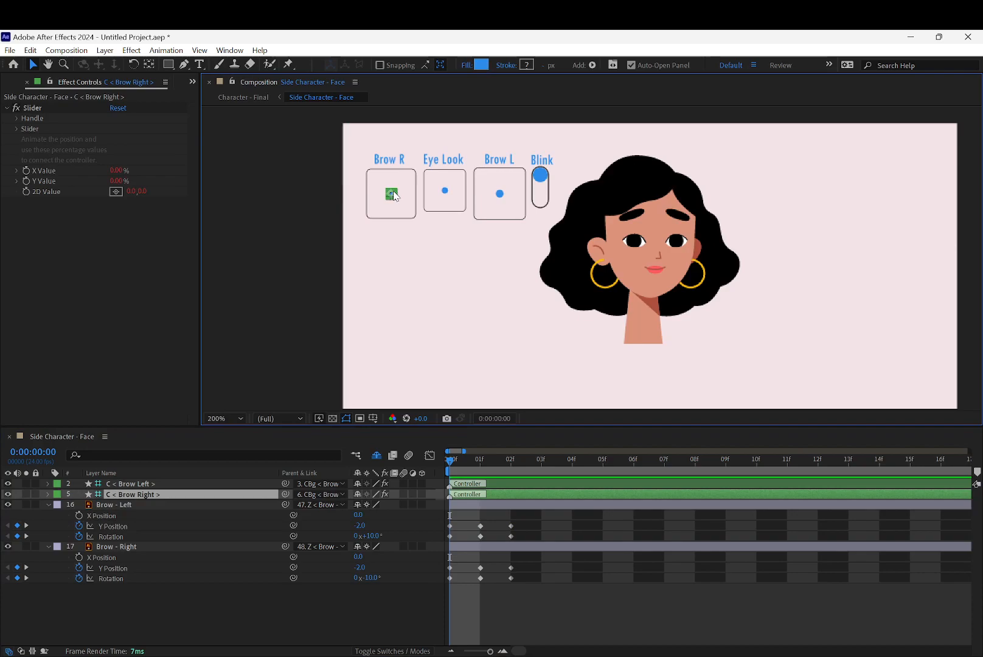
{"action": "left_click", "coordinate": [149, 504]}
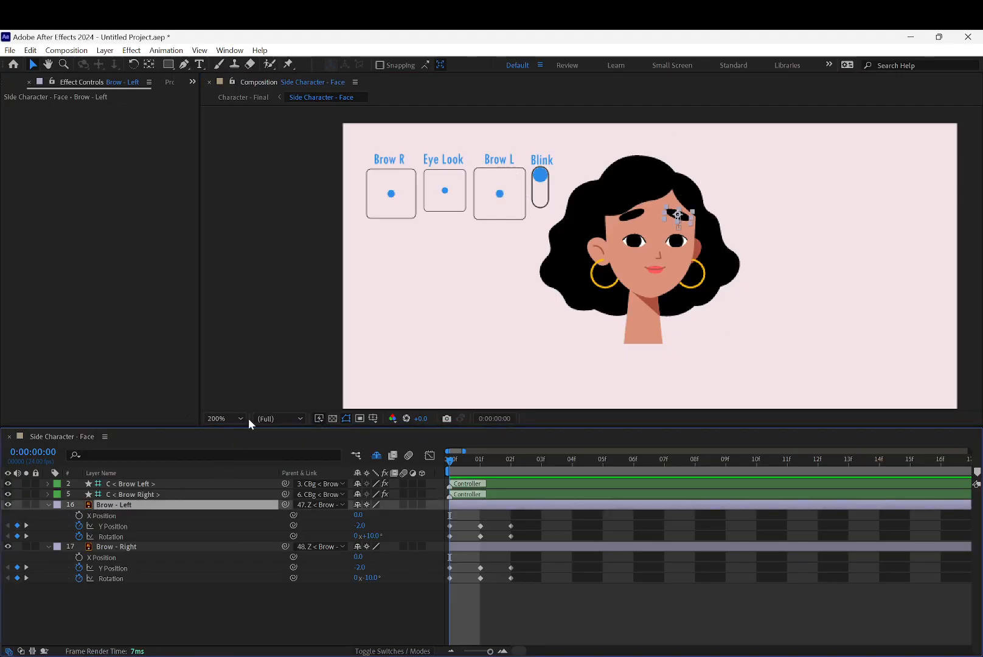
{"action": "left_click", "coordinate": [208, 352]}
Pick the Brow L slider's controller as the control in the Duik Connector.
{"action": "left_click", "coordinate": [500, 194]}
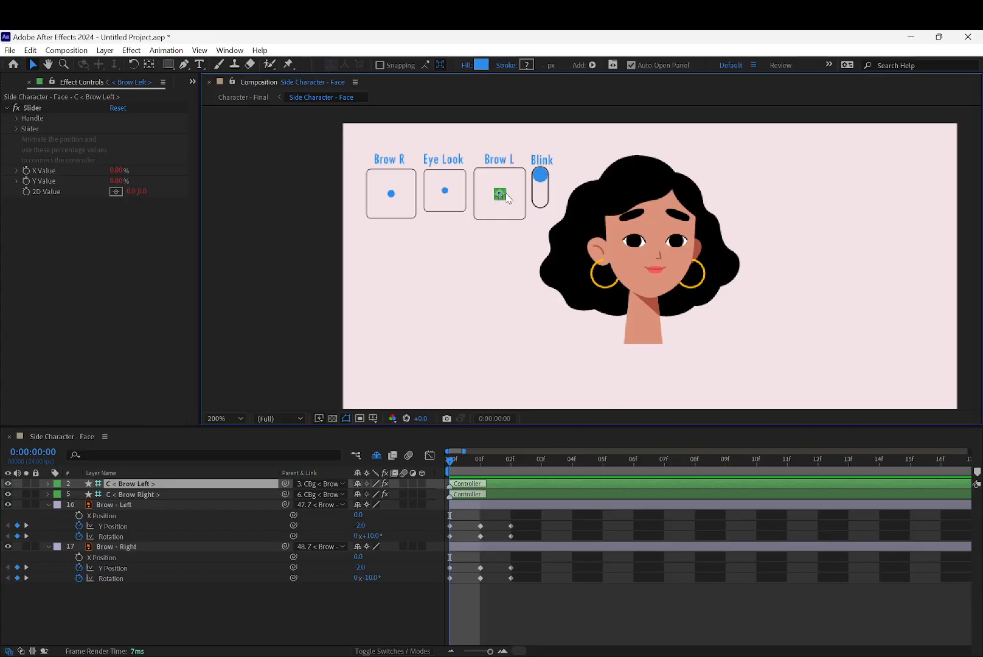
{"action": "left_click", "coordinate": [192, 81]}
{"action": "left_click", "coordinate": [219, 95]}
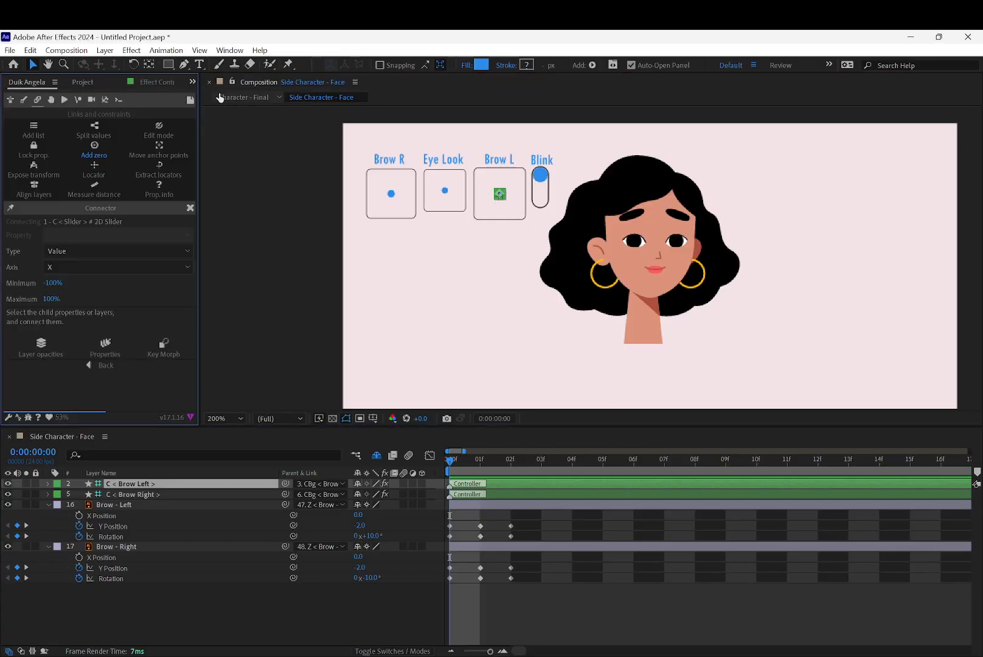
{"action": "left_click", "coordinate": [101, 365]}
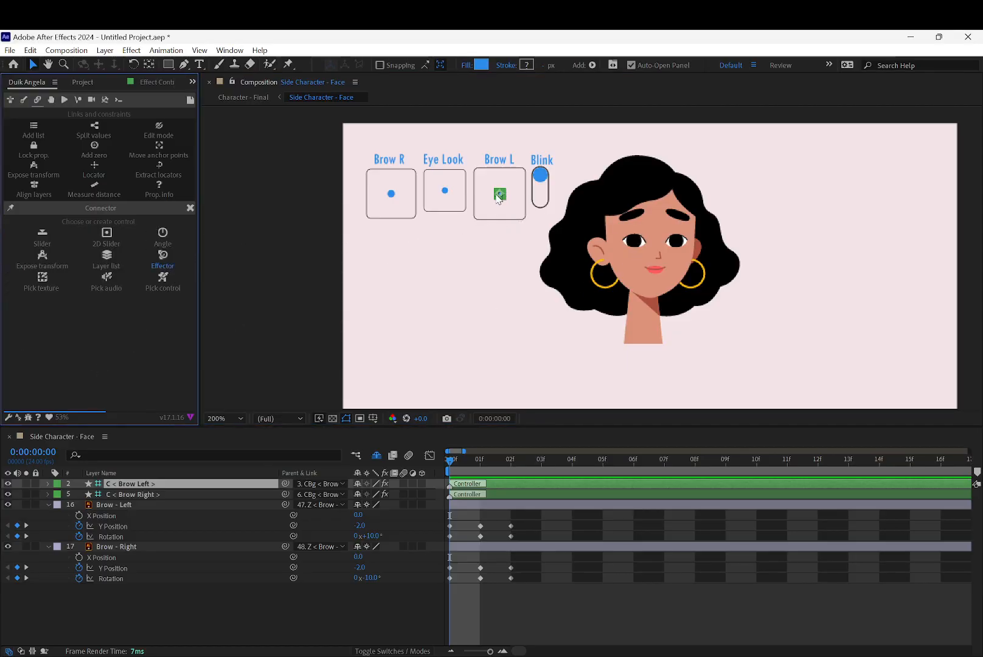
{"action": "left_click", "coordinate": [166, 275]}
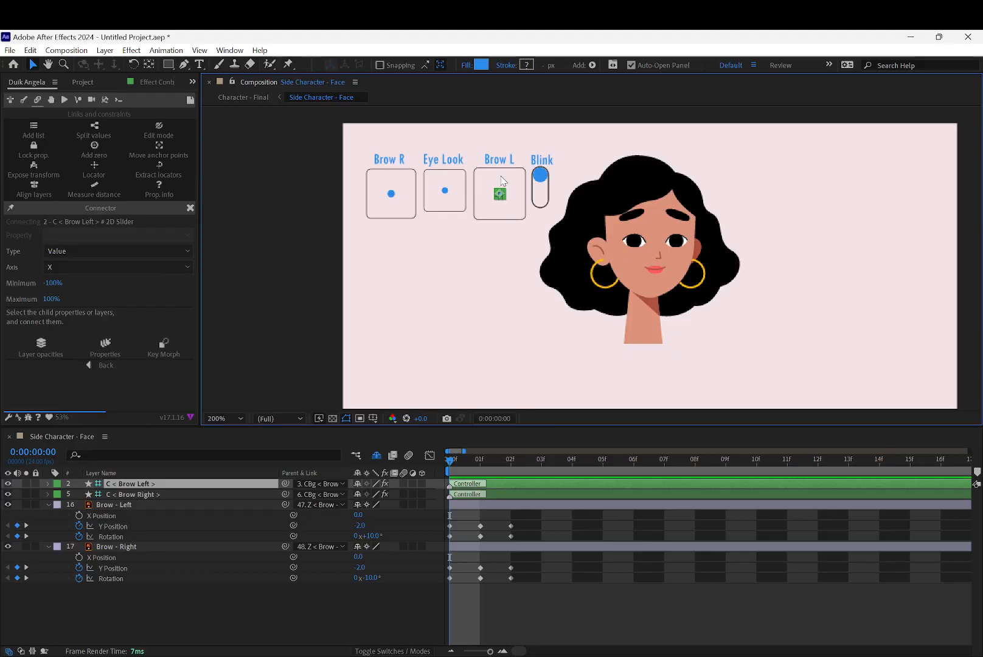
Connect the Brow - Left layer's Y Position to the controller's Y axis, then test the Brow L slider vertically and undo the test movement.
{"action": "left_click", "coordinate": [88, 268]}
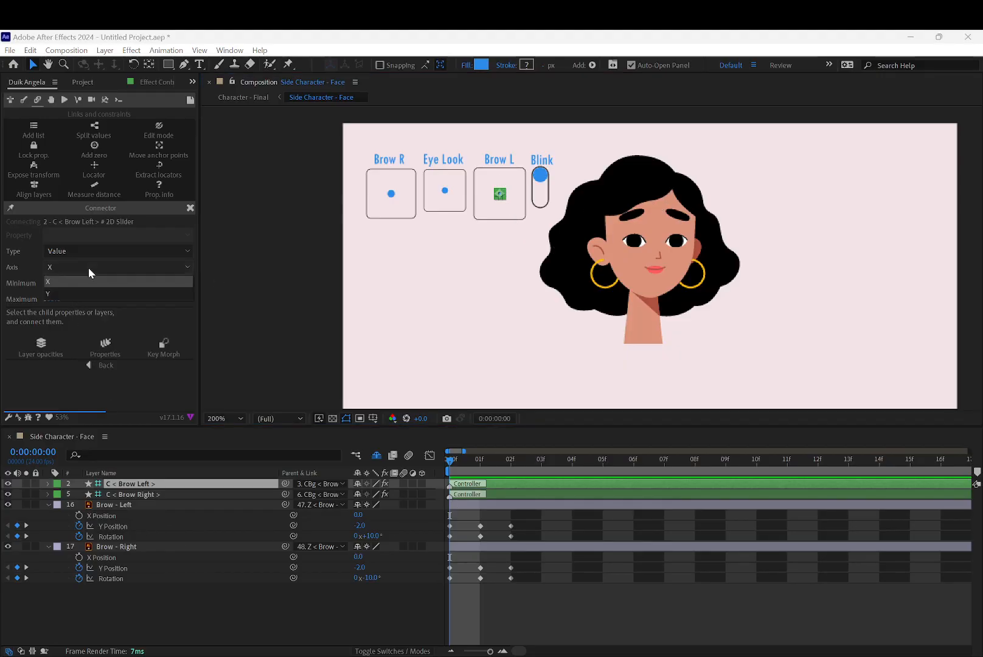
{"action": "left_click", "coordinate": [53, 293]}
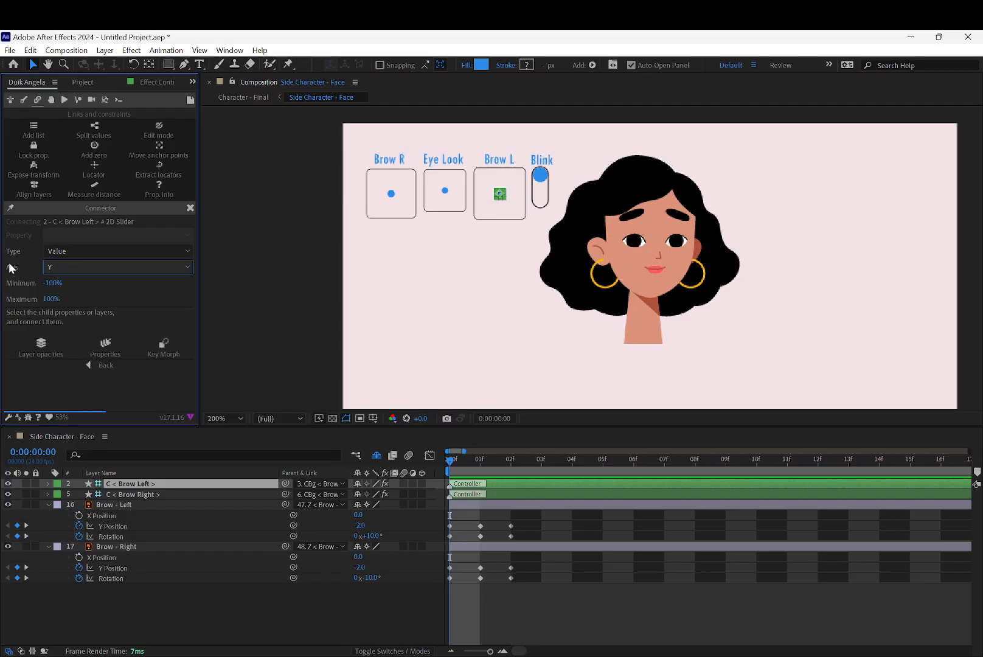
{"action": "left_click", "coordinate": [129, 525]}
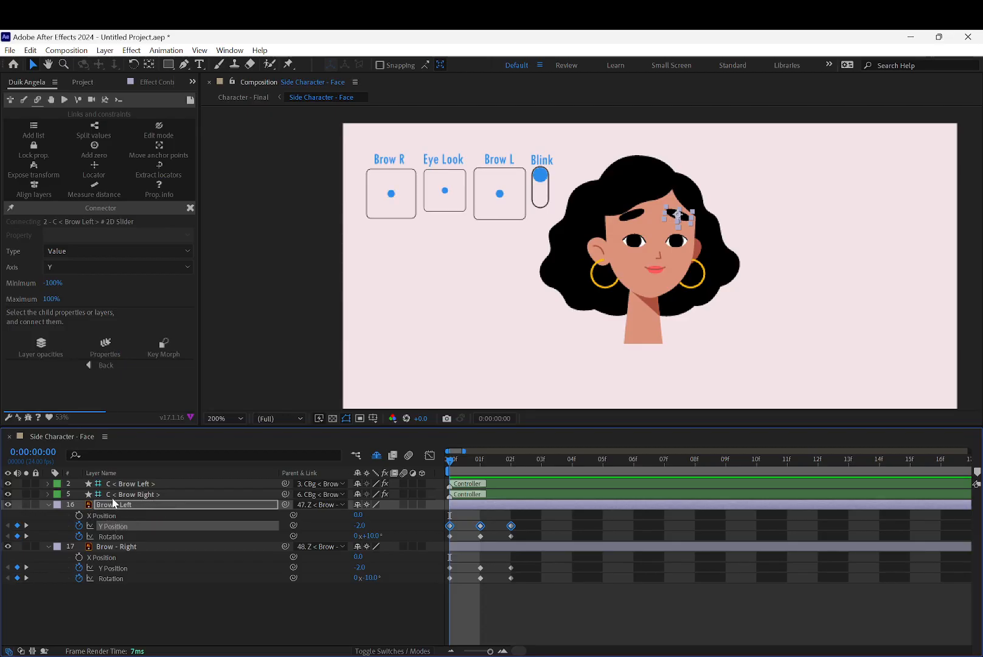
{"action": "left_click", "coordinate": [106, 345]}
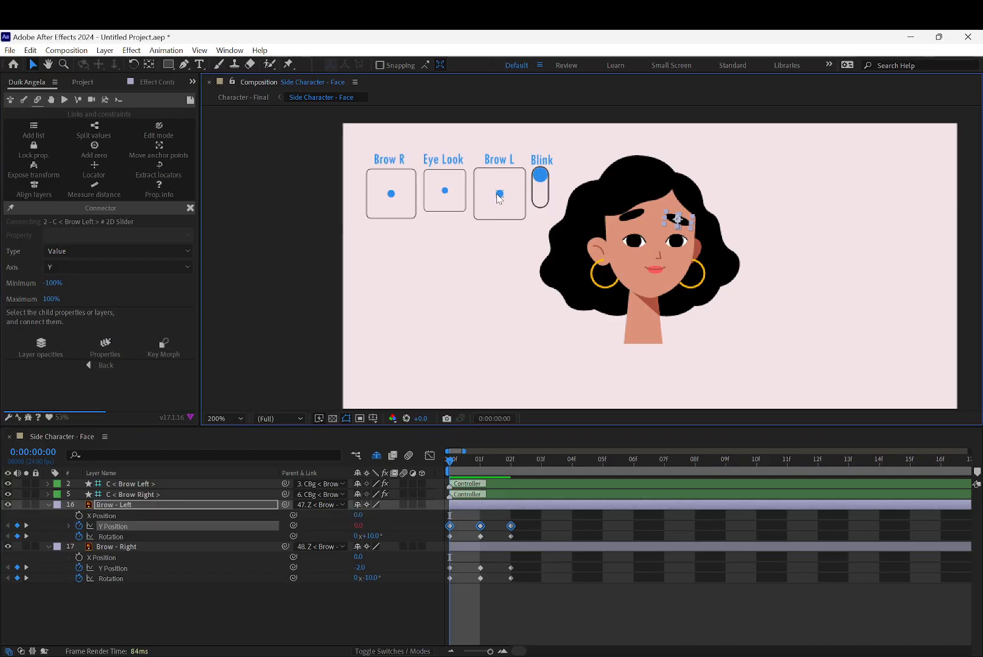
{"action": "left_click", "coordinate": [303, 367]}
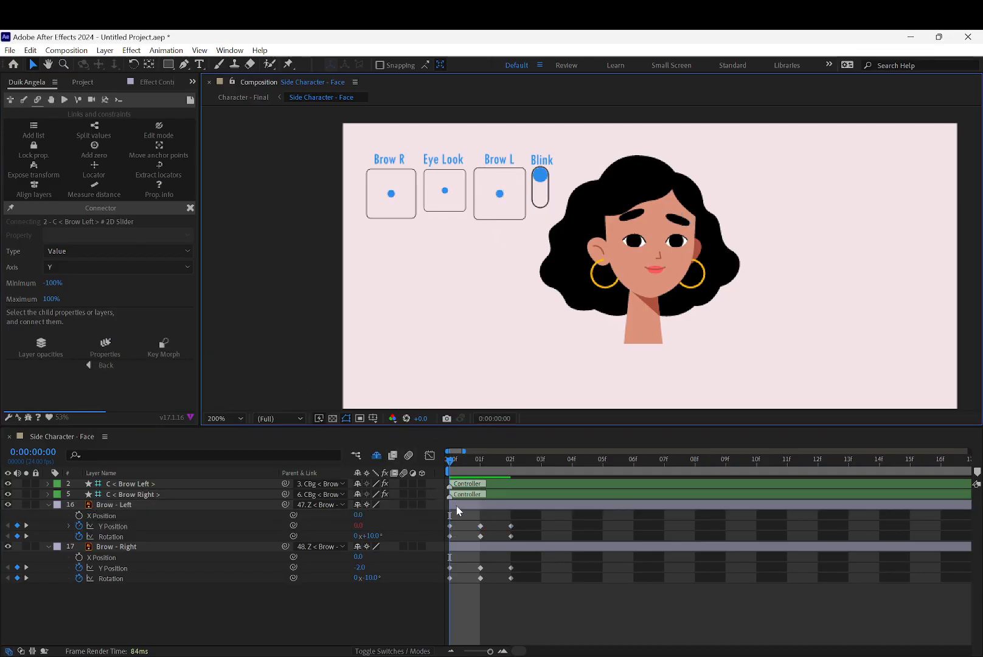
{"action": "left_click_drag", "start_coordinate": [499, 194], "coordinate": [503, 224]}
{"action": "key", "text": "ctrl+z"}
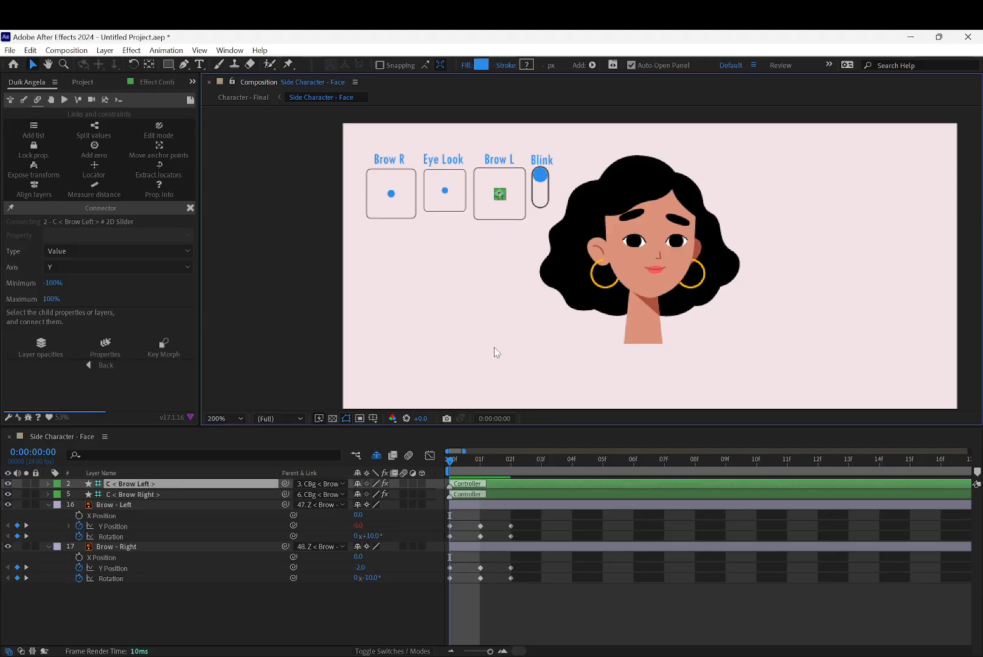
Connect the Brow - Left layer's Rotation to the Brow L controller's X axis and clear the selection.
{"action": "left_click", "coordinate": [135, 536]}
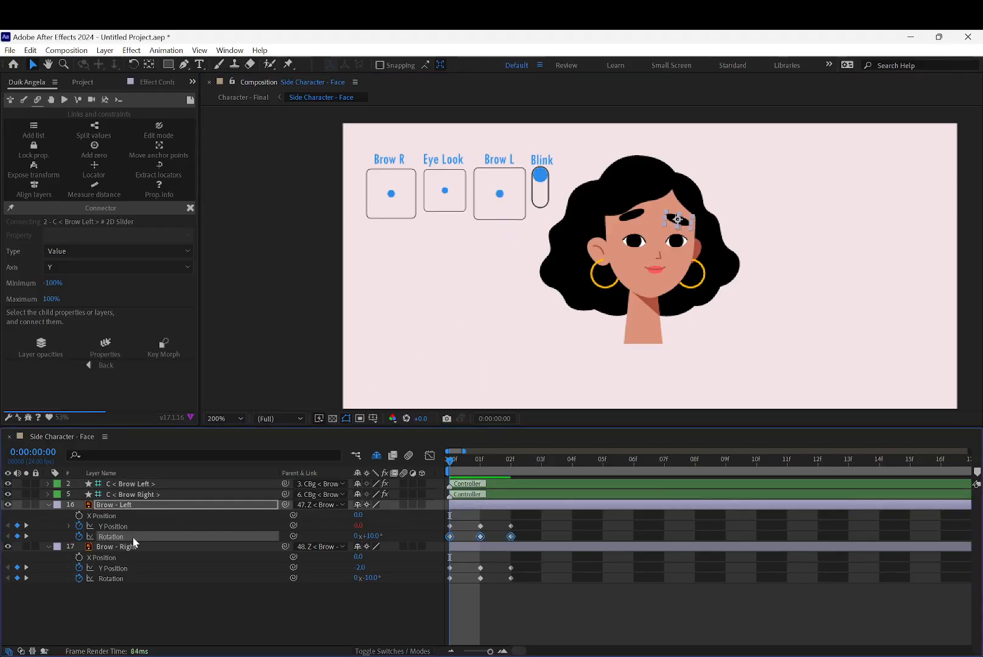
{"action": "left_click", "coordinate": [95, 270]}
{"action": "left_click", "coordinate": [88, 284]}
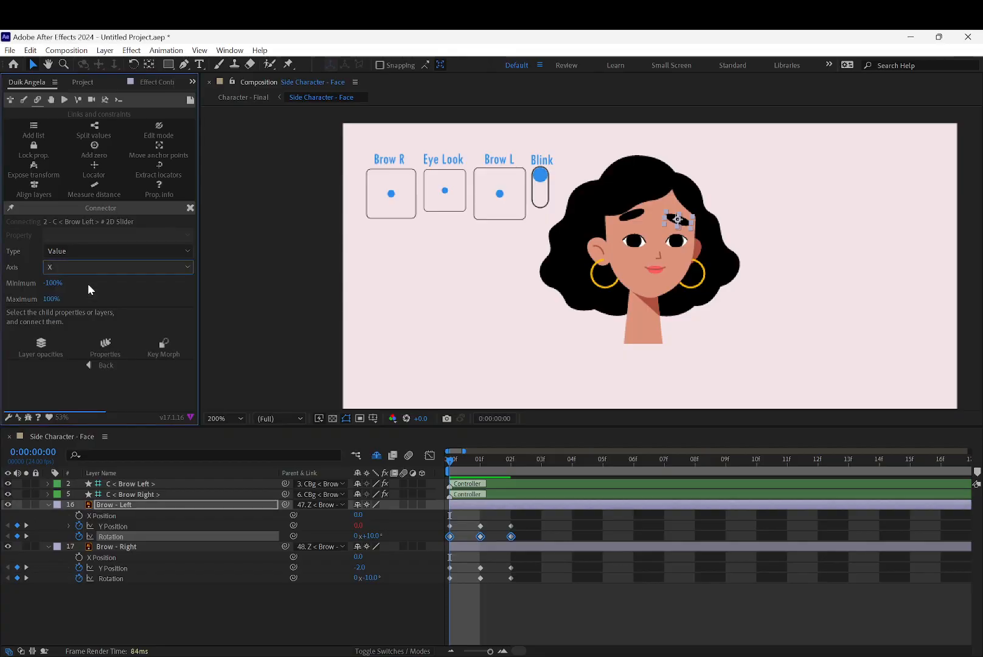
{"action": "left_click", "coordinate": [105, 344]}
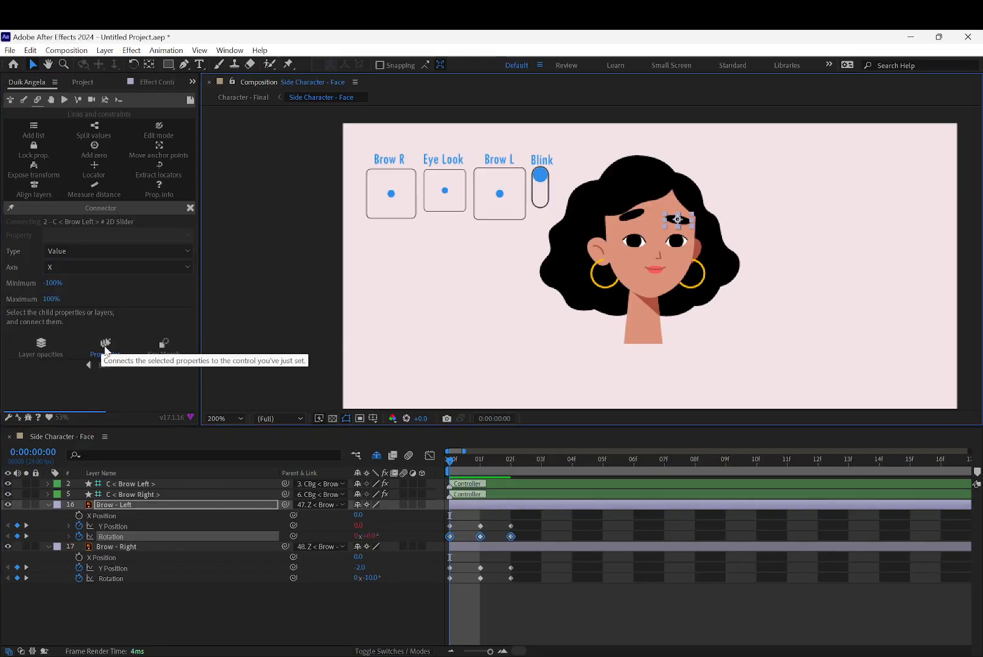
{"action": "left_click", "coordinate": [351, 329]}
Test the left brow by moving the Brow L controller to a corner of its slider box and back near the centre.
{"action": "mouse_move", "coordinate": [499, 193]}
{"action": "left_mouse_down"}
{"action": "mouse_move", "coordinate": [478, 205]}
{"action": "mouse_move", "coordinate": [464, 194]}
{"action": "mouse_move", "coordinate": [461, 166]}
{"action": "mouse_move", "coordinate": [421, 167]}
{"action": "mouse_move", "coordinate": [519, 179]}
{"action": "mouse_move", "coordinate": [482, 178]}
{"action": "mouse_move", "coordinate": [526, 196]}
{"action": "mouse_move", "coordinate": [486, 197]}
{"action": "mouse_move", "coordinate": [481, 168]}
{"action": "mouse_move", "coordinate": [483, 227]}
{"action": "mouse_move", "coordinate": [526, 224]}
{"action": "mouse_move", "coordinate": [533, 171]}
{"action": "mouse_move", "coordinate": [525, 172]}
{"action": "left_mouse_up"}
{"action": "left_click", "coordinate": [458, 211]}
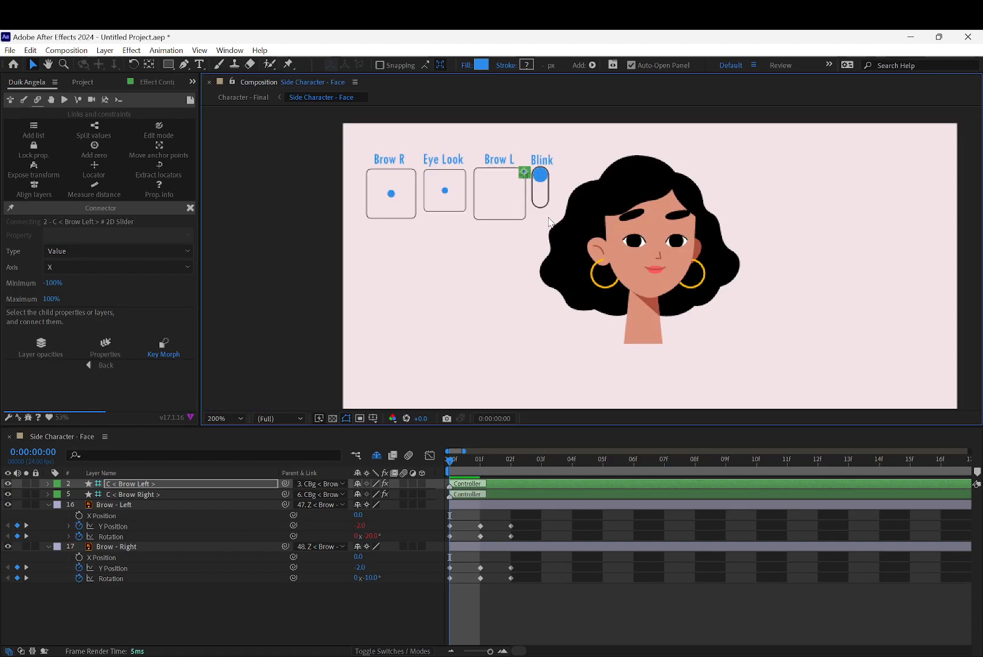
{"action": "left_click_drag", "start_coordinate": [524, 175], "coordinate": [502, 194]}
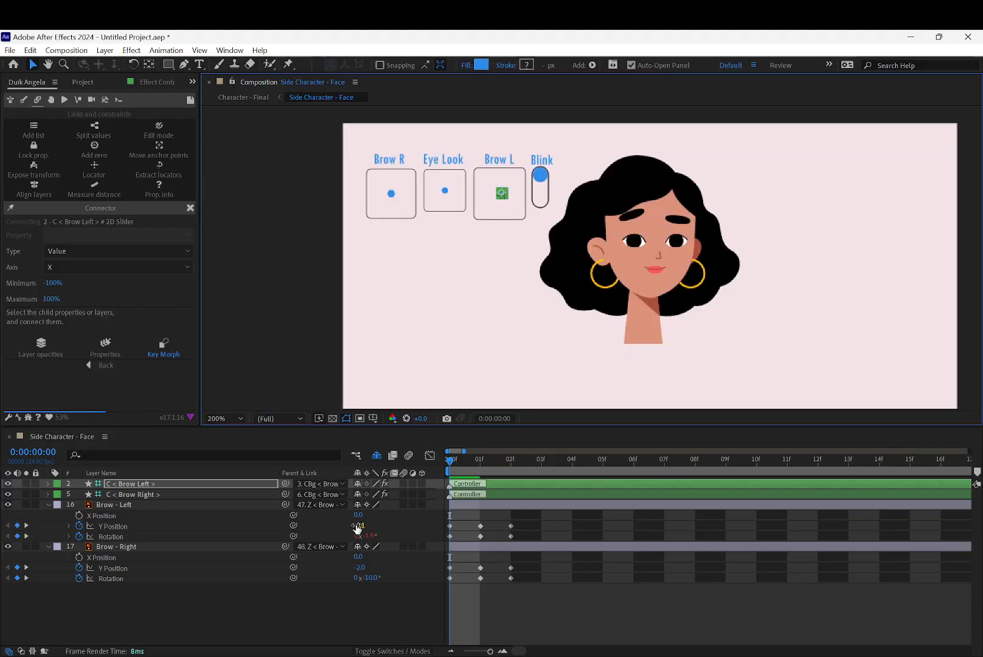
Undo the Brow L controller's test movements to return it to the centre of its slider box, keeping the Rotation connection.
{"action": "left_click", "coordinate": [359, 222]}
{"action": "key", "text": "ctrl+z"}
{"action": "key", "text": "ctrl+z"}
{"action": "key", "text": "ctrl+z"}
{"action": "key", "text": "ctrl+z"}
{"action": "key", "text": "ctrl+z"}
{"action": "key", "text": "ctrl+z"}
{"action": "key", "text": "ctrl+z"}
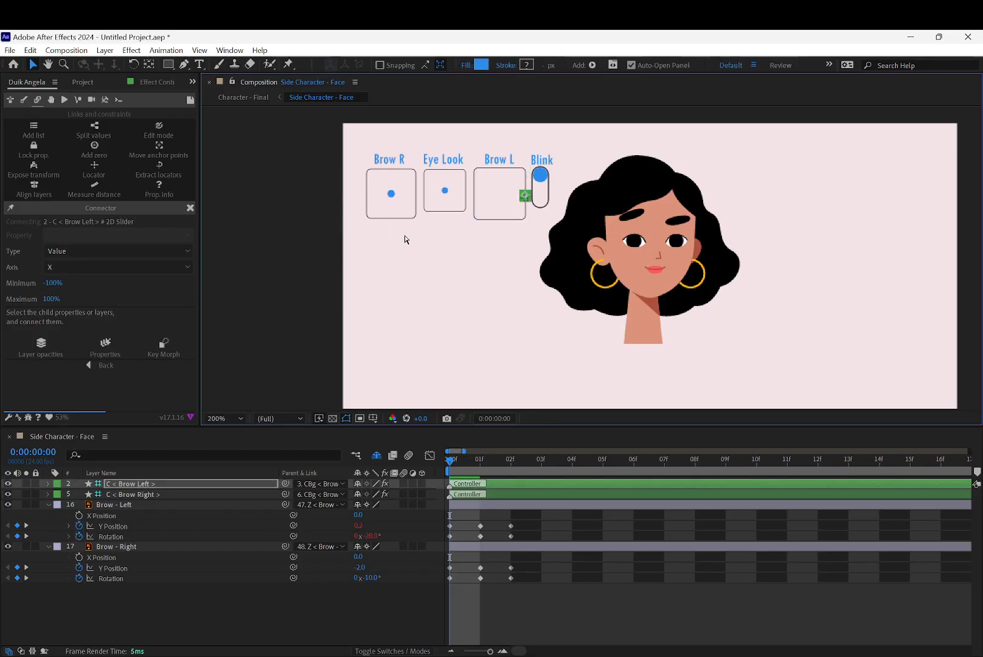
{"action": "key", "text": "ctrl+z"}
{"action": "key", "text": "ctrl+z"}
{"action": "key", "text": "ctrl+z"}
{"action": "key", "text": "ctrl+z"}
{"action": "key", "text": "ctrl+z"}
{"action": "key", "text": "ctrl+z"}
{"action": "key", "text": "ctrl+z"}
{"action": "key", "text": "ctrl+z"}
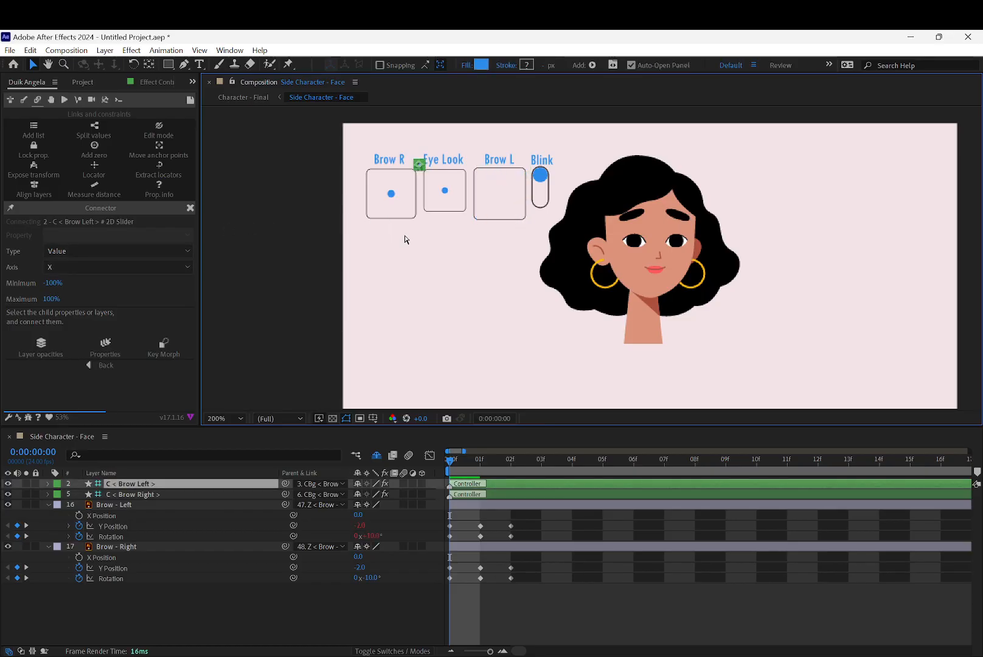
{"action": "key", "text": "ctrl+z"}
{"action": "key", "text": "ctrl+z"}
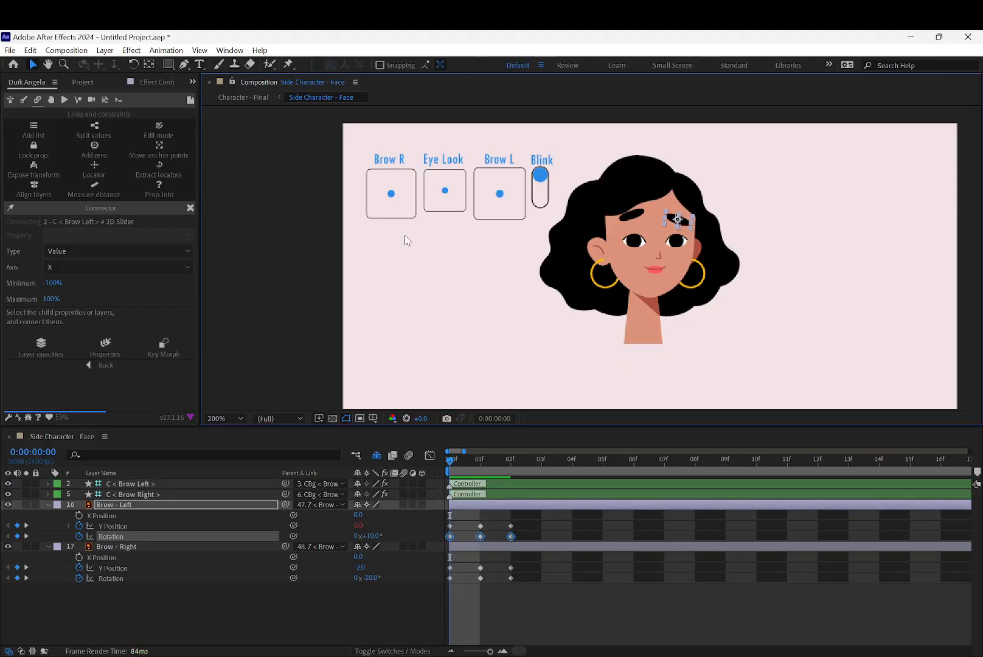
{"action": "left_click", "coordinate": [359, 221]}
Set the Brow R 2D slider's controller as the control in the Duik connector.
{"action": "left_click", "coordinate": [391, 194]}
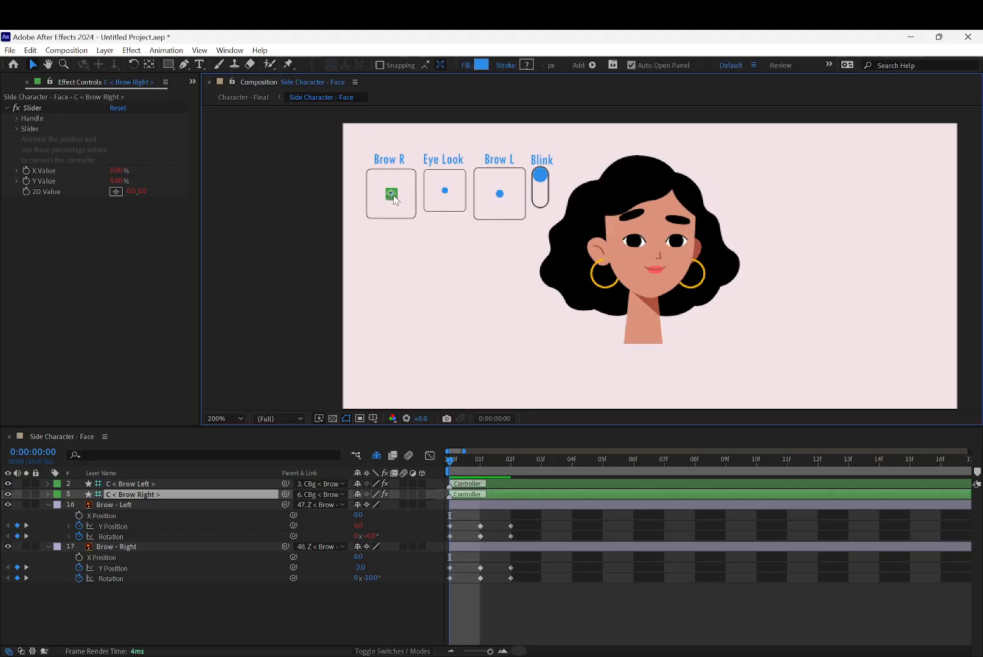
{"action": "left_click", "coordinate": [187, 621]}
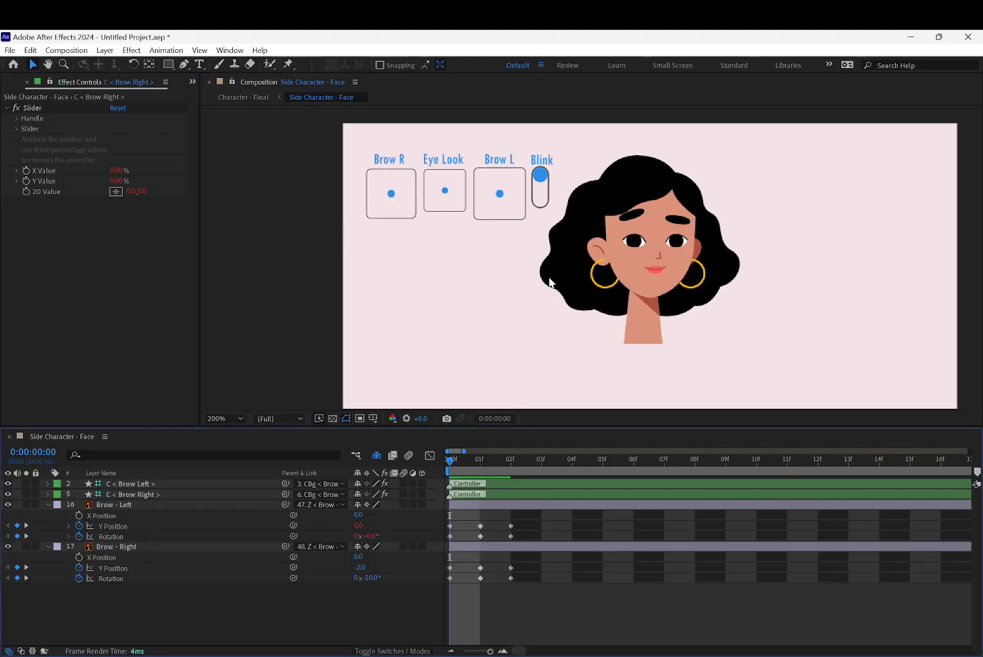
{"action": "left_click", "coordinate": [182, 576]}
{"action": "left_click", "coordinate": [183, 568]}
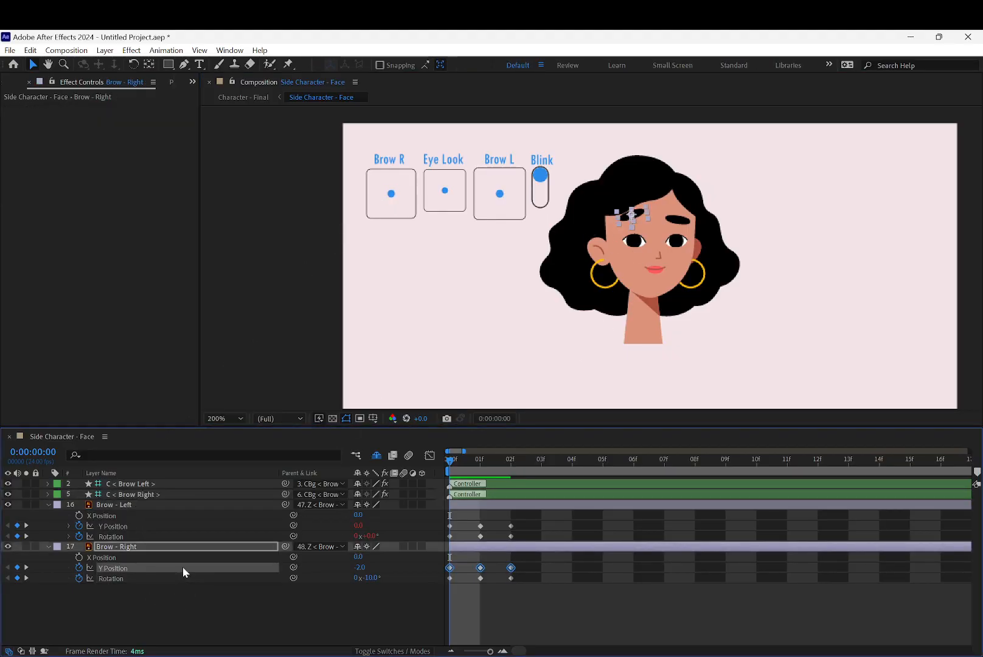
{"action": "left_click", "coordinate": [430, 236]}
{"action": "left_click", "coordinate": [391, 193]}
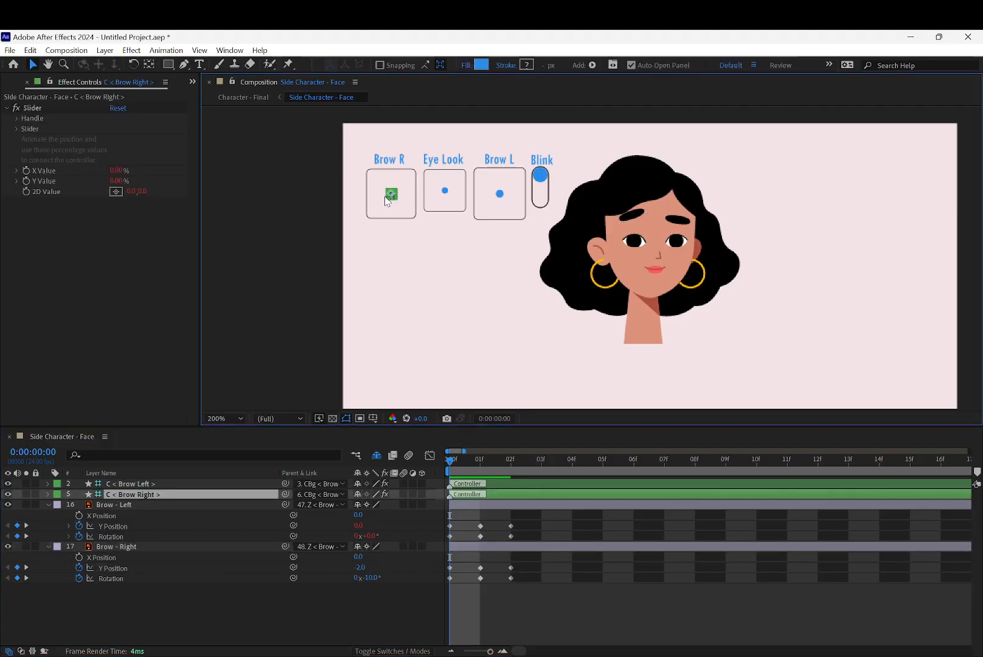
{"action": "left_click", "coordinate": [191, 80]}
{"action": "left_click", "coordinate": [228, 97]}
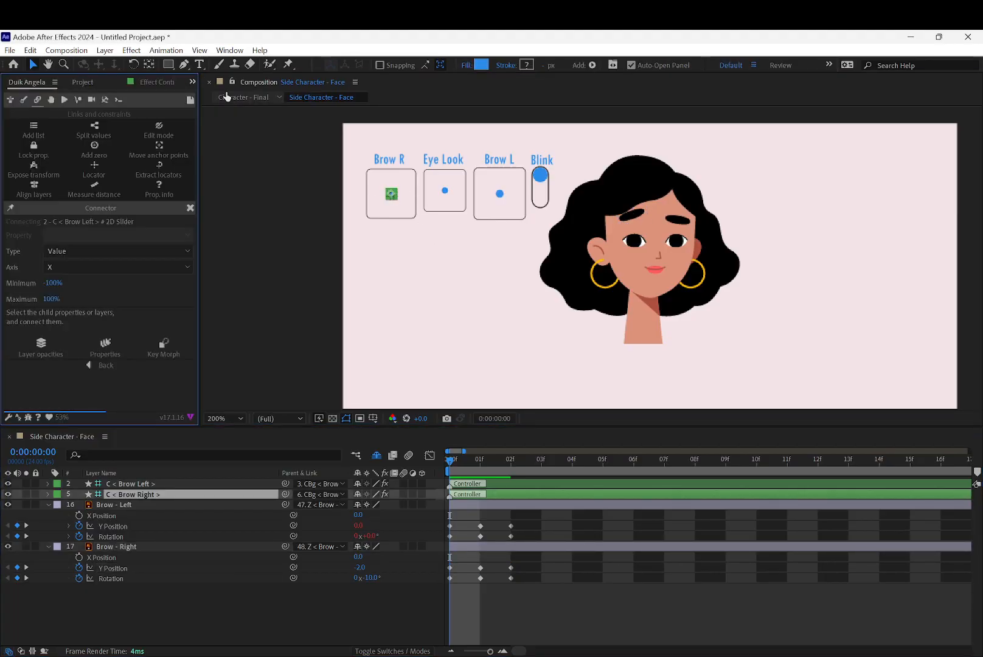
{"action": "left_click", "coordinate": [92, 371]}
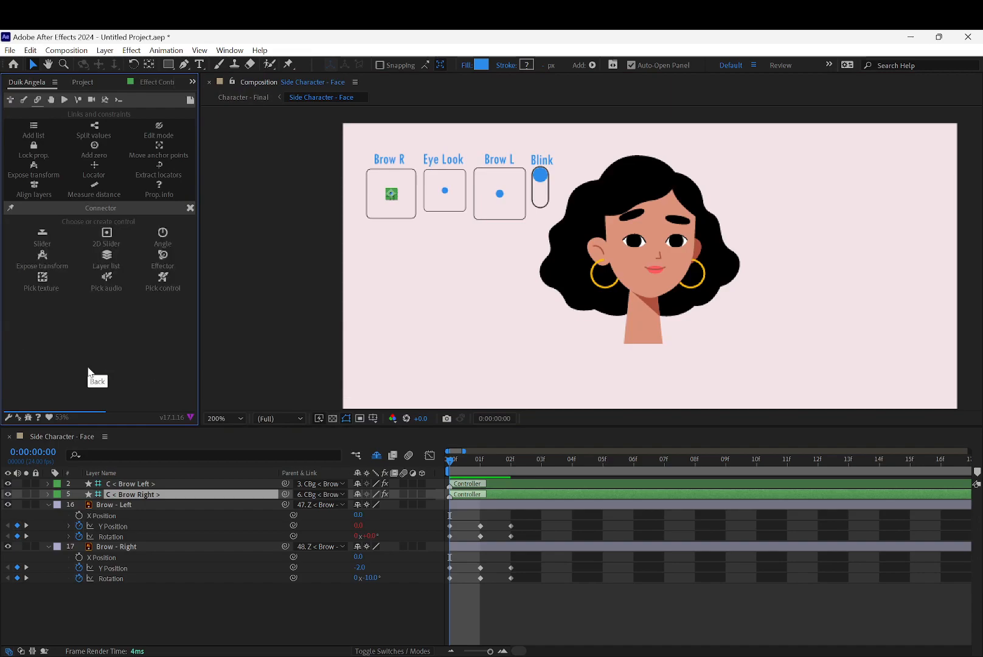
{"action": "left_click", "coordinate": [162, 282]}
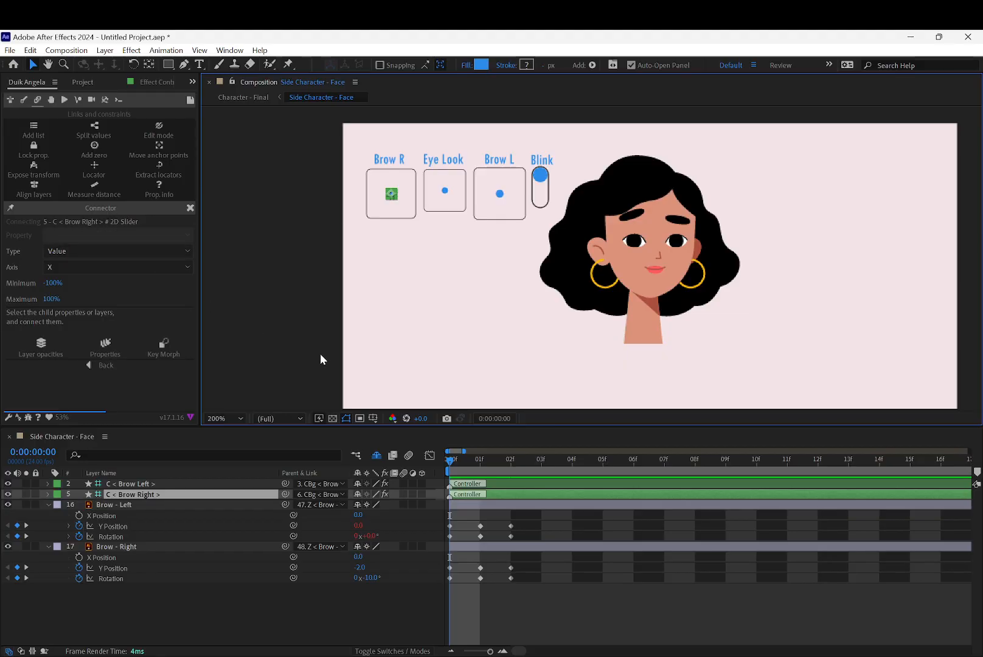
Connect the Brow - Right layer's Y Position to the Brow R controller's Y axis.
{"action": "left_click", "coordinate": [193, 569]}
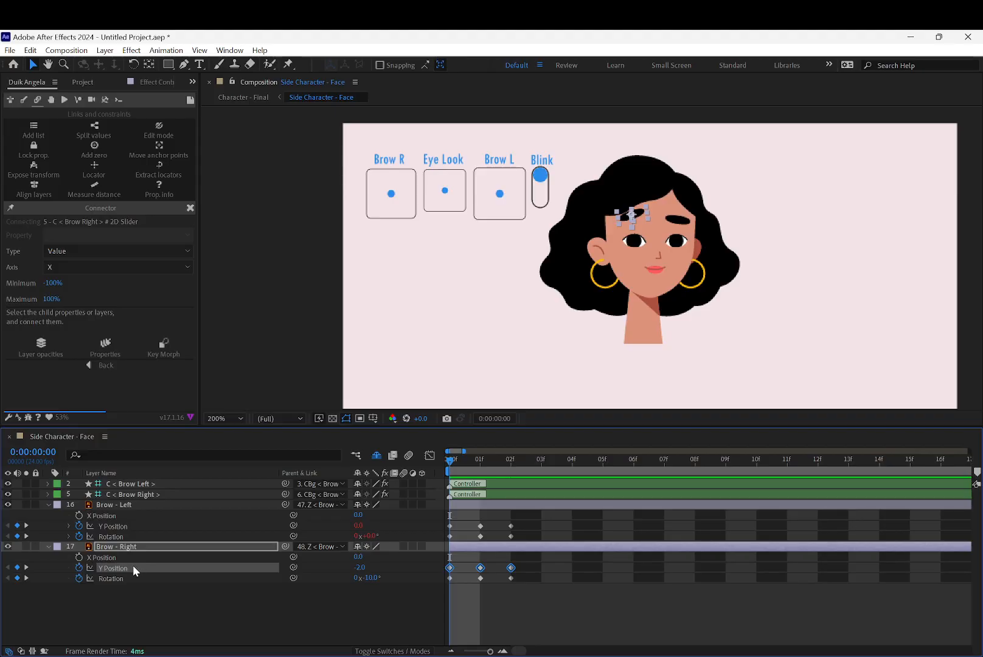
{"action": "left_click", "coordinate": [99, 269]}
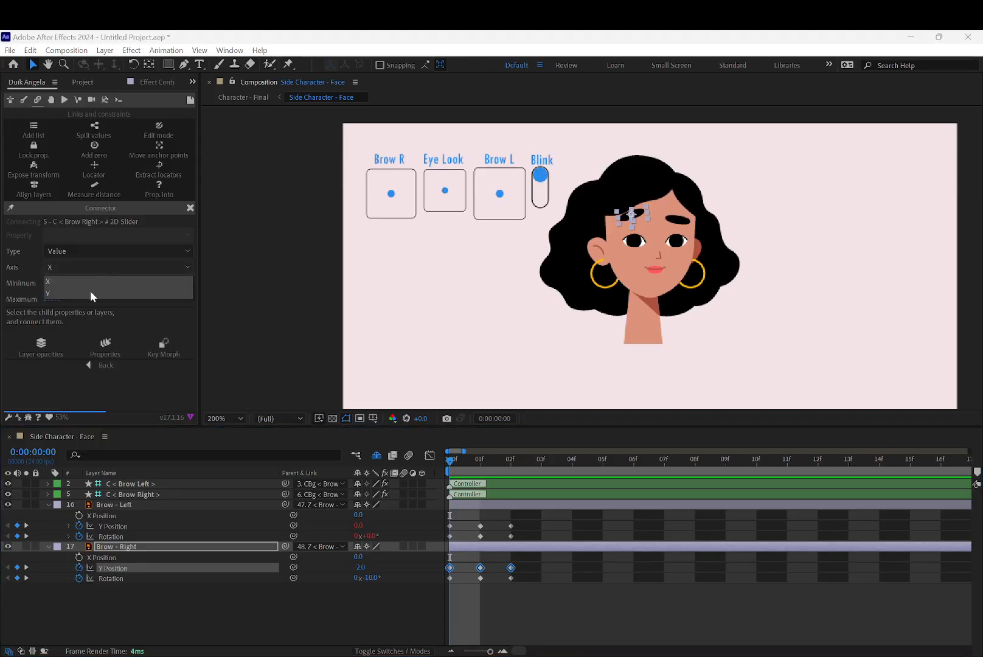
{"action": "left_click", "coordinate": [90, 292]}
{"action": "left_click", "coordinate": [101, 346]}
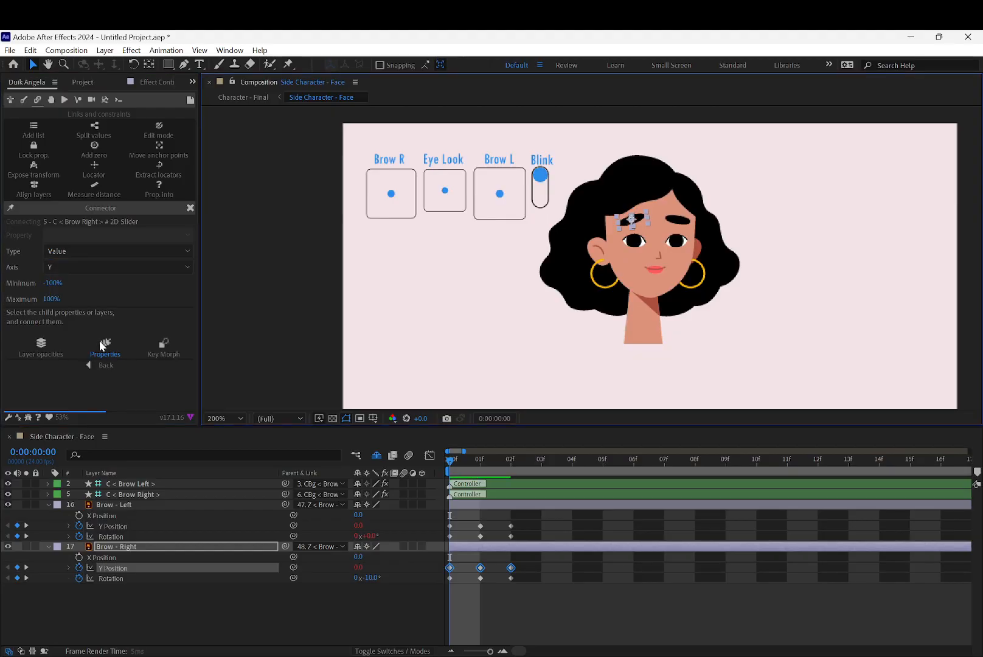
Connect the Brow - Right layer's Rotation to the Brow R controller's X axis and clear the selection.
{"action": "left_click", "coordinate": [160, 579]}
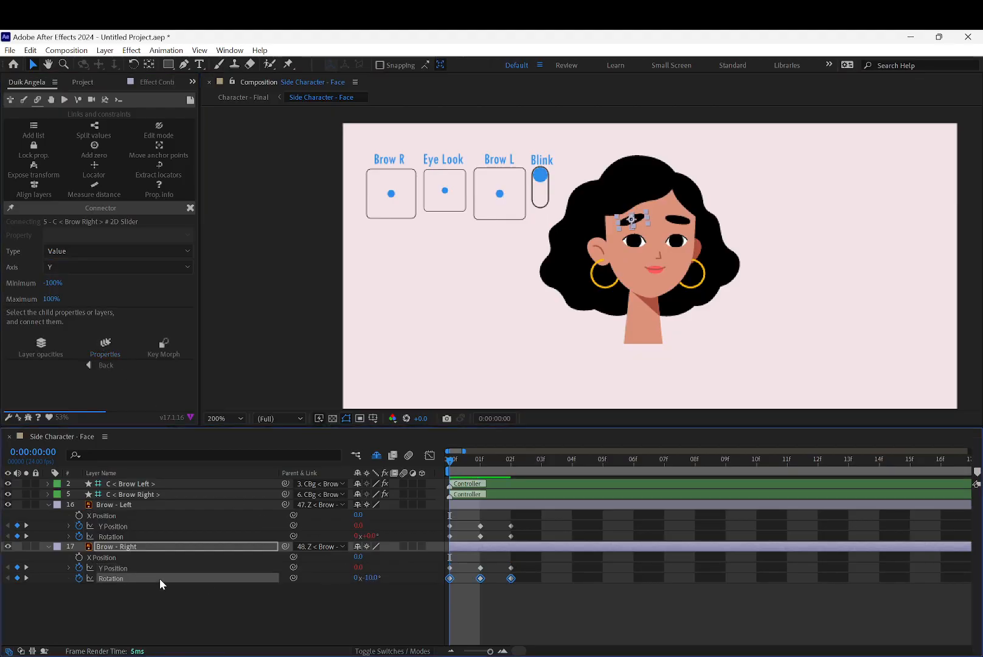
{"action": "left_click", "coordinate": [120, 266]}
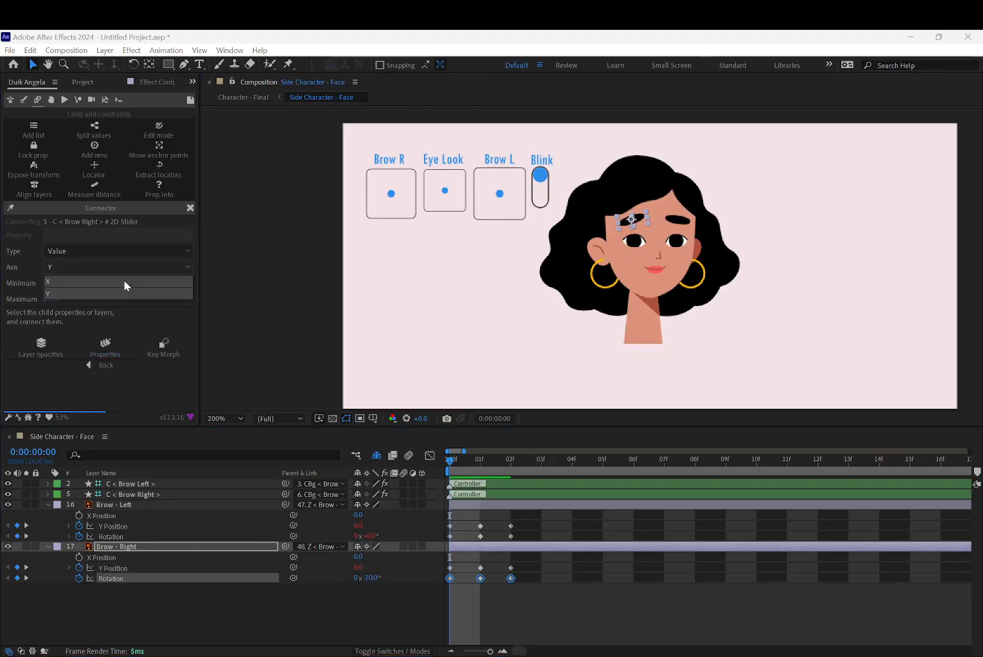
{"action": "left_click", "coordinate": [124, 280]}
{"action": "left_click", "coordinate": [108, 347]}
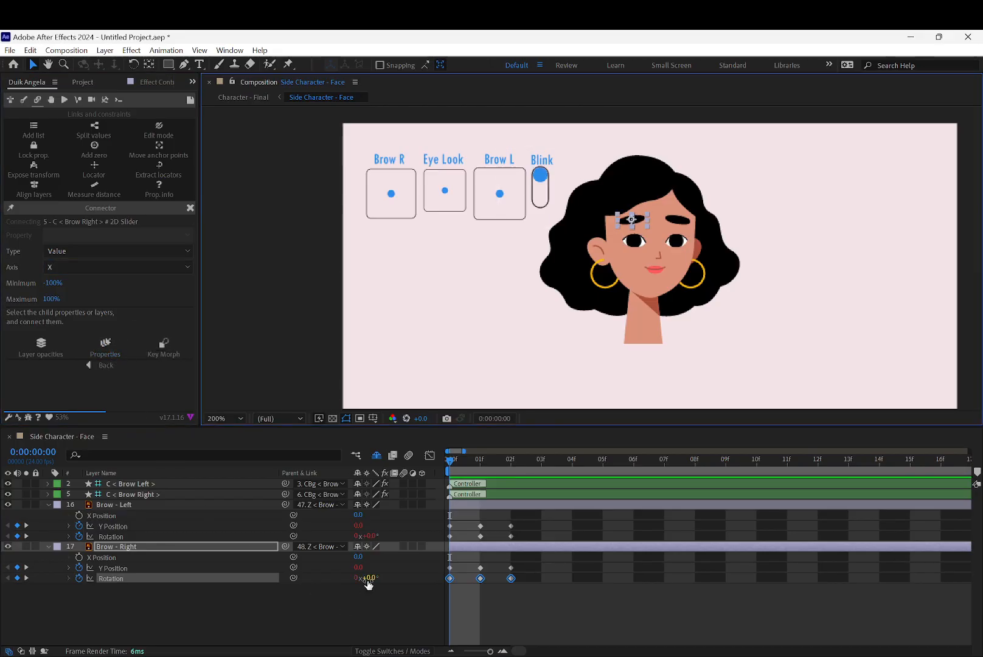
{"action": "left_click", "coordinate": [318, 328]}
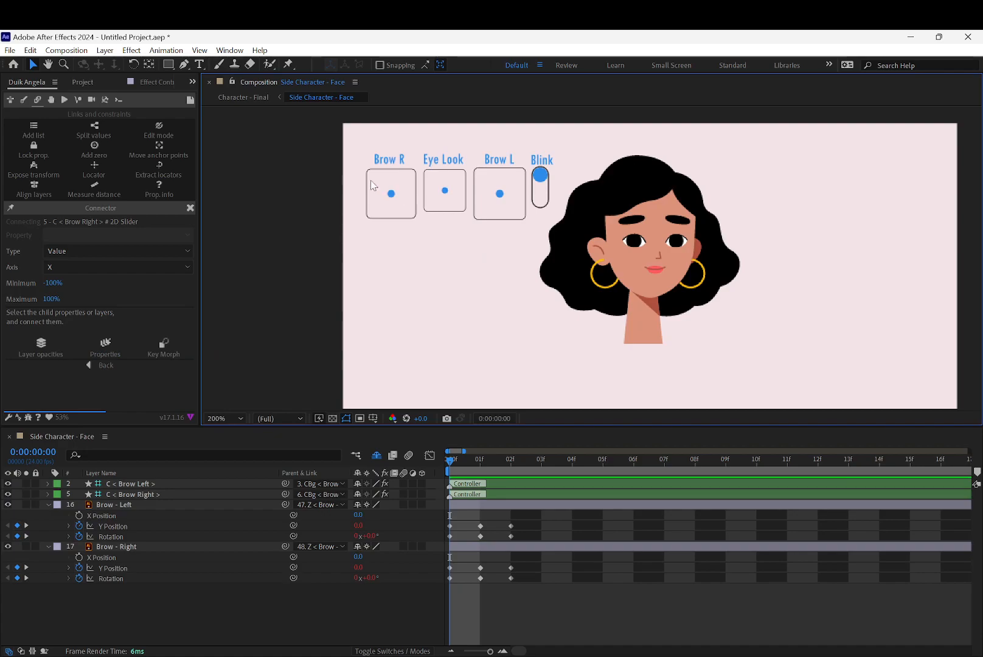
Collapse the properties of the Brow - Left and Brow - Right layers in the timeline.
{"action": "left_click", "coordinate": [119, 496]}
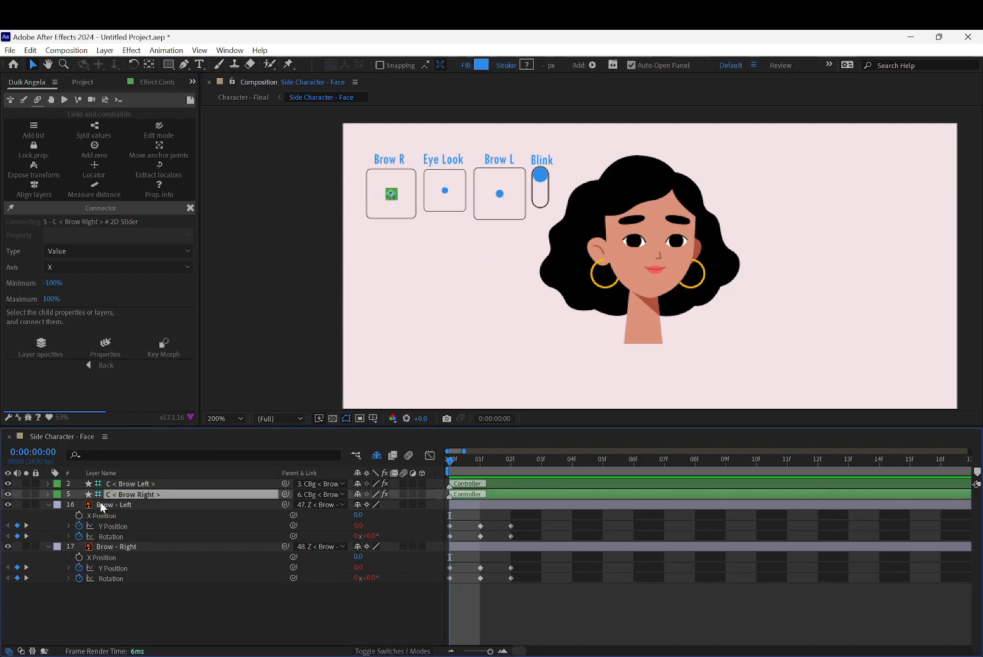
{"action": "left_click", "coordinate": [49, 504]}
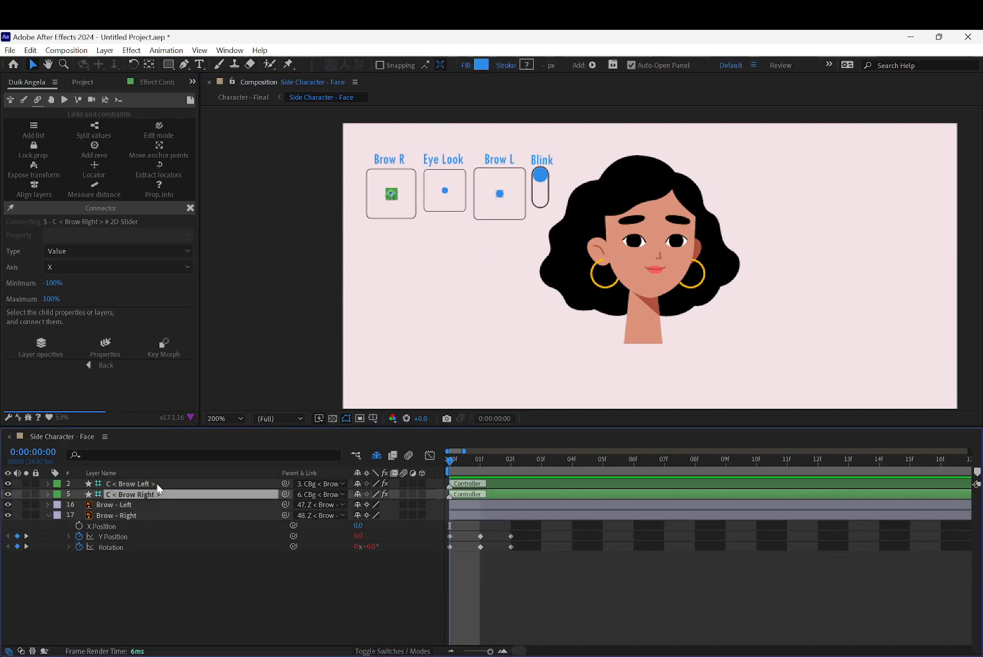
{"action": "left_click", "coordinate": [127, 515]}
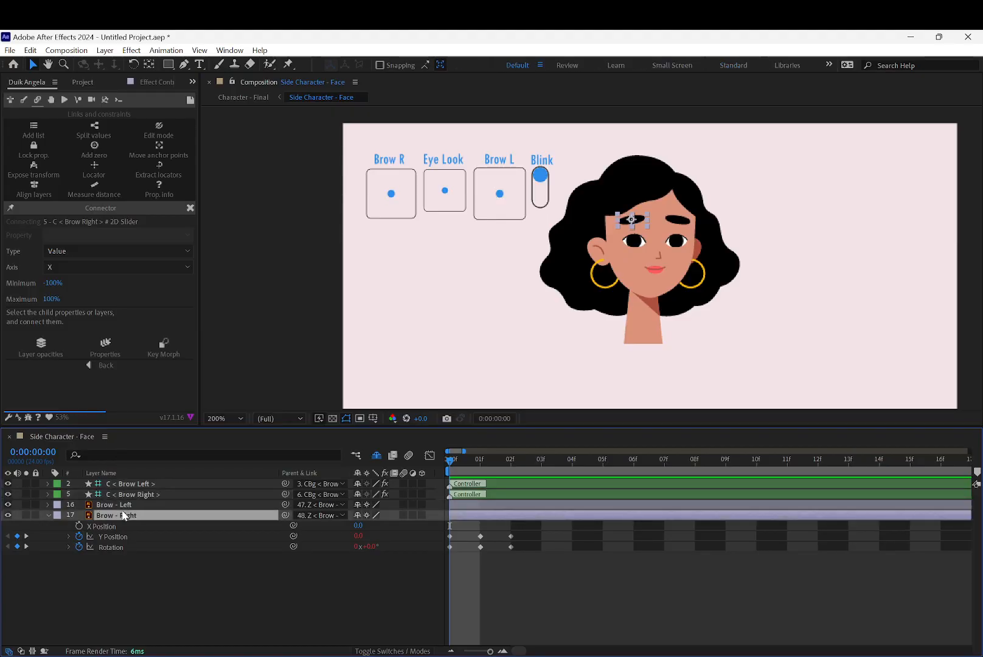
{"action": "left_click", "coordinate": [48, 515]}
Add Position keyframes to both the Brow Left and Brow Right controllers at frame 0.
{"action": "left_click", "coordinate": [125, 494]}
{"action": "left_click", "coordinate": [131, 483], "text": "shift"}
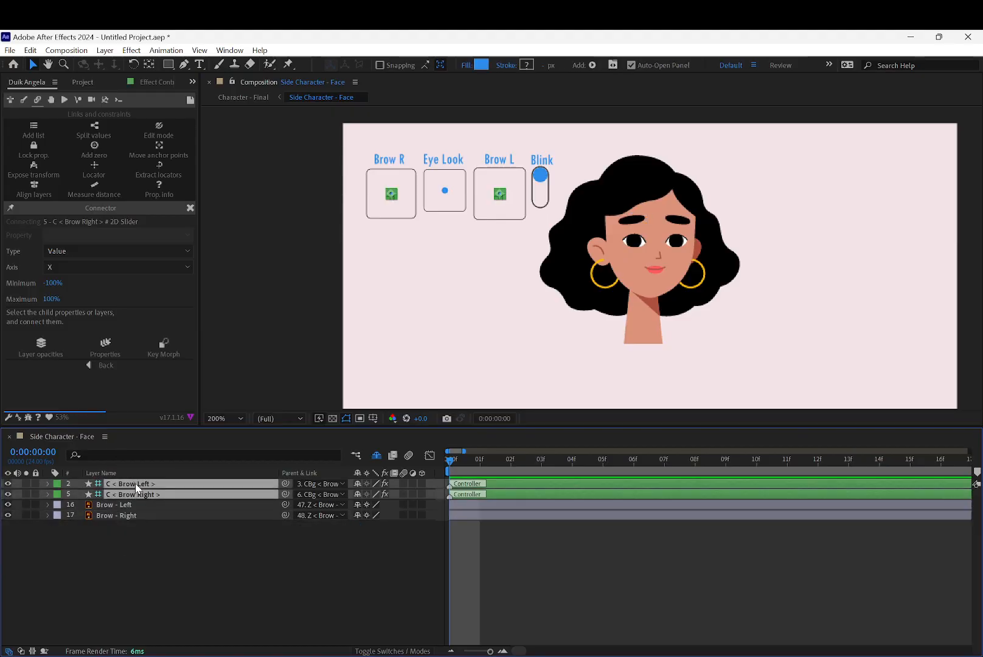
{"action": "key", "text": "p"}
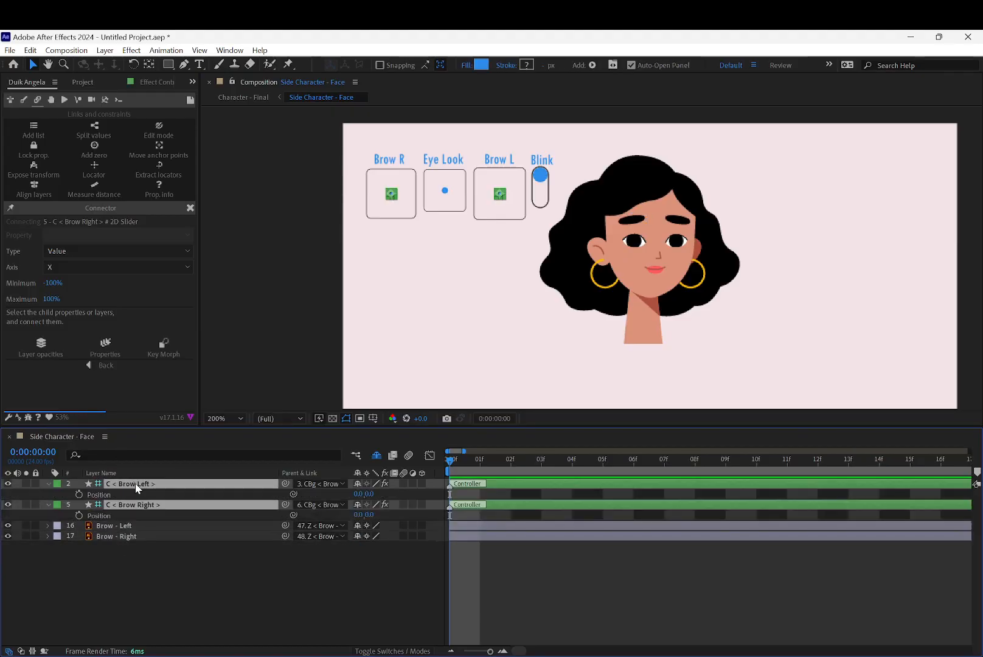
{"action": "left_click", "coordinate": [78, 493]}
At frame 1, move the Brow R and Brow L controllers to the upper-left corners of their slider boxes.
{"action": "left_click", "coordinate": [480, 464]}
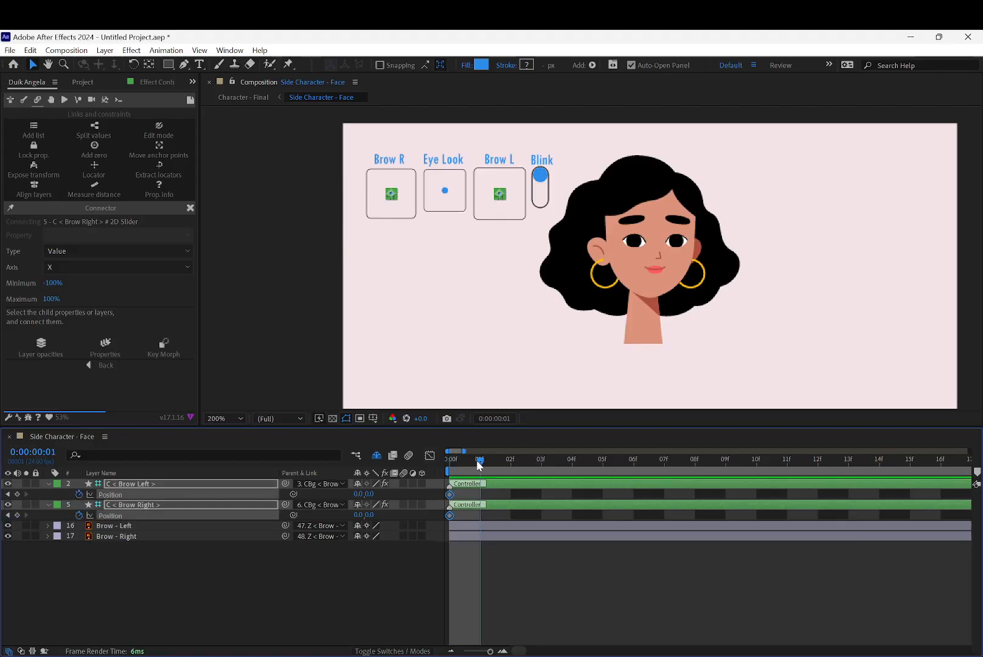
{"action": "left_click_drag", "start_coordinate": [391, 194], "coordinate": [374, 175]}
{"action": "left_click", "coordinate": [419, 226]}
{"action": "left_click", "coordinate": [501, 194]}
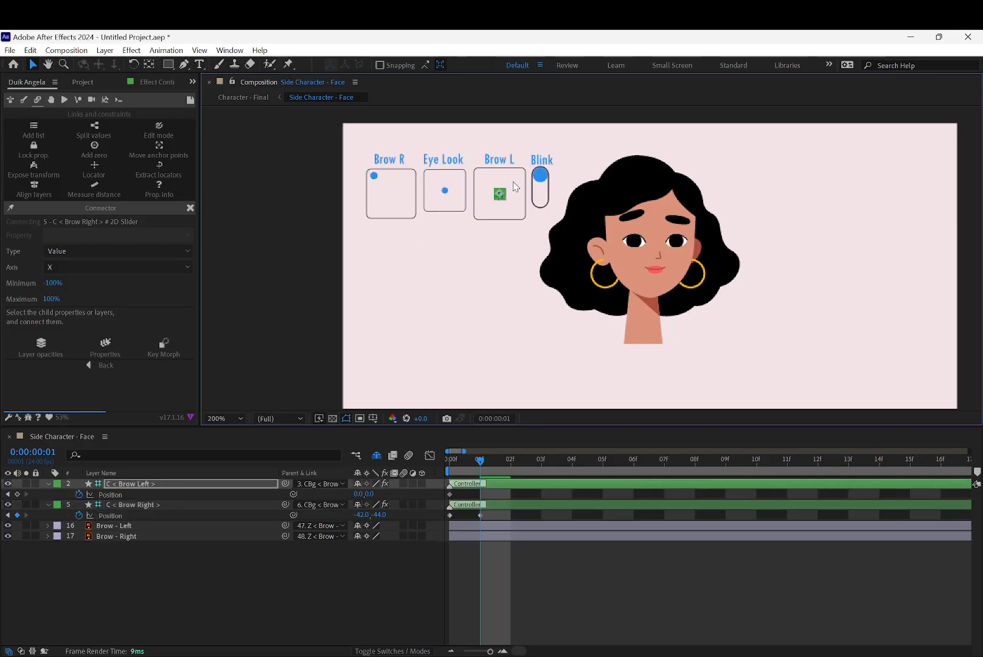
{"action": "left_click", "coordinate": [476, 234]}
{"action": "left_click_drag", "start_coordinate": [500, 193], "coordinate": [479, 173]}
{"action": "left_click", "coordinate": [510, 293]}
At frame 2, move the Brow L controller near its box's lower-right corner, Position about 38, 39.
{"action": "left_click_drag", "start_coordinate": [480, 461], "coordinate": [510, 461]}
{"action": "left_click_drag", "start_coordinate": [480, 173], "coordinate": [517, 213]}
{"action": "left_click", "coordinate": [513, 386]}
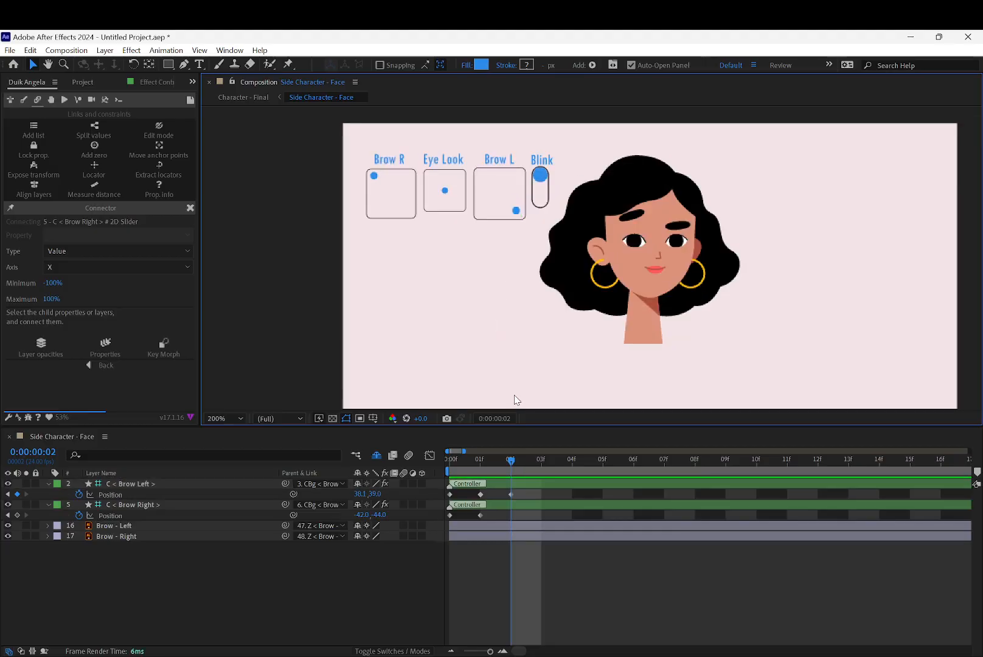
Keyframe the Brow R controller near its box's centre at frame 3 and at about 44, 40 at frame 4, and scrub through the test.
{"action": "key", "text": "Page_Down"}
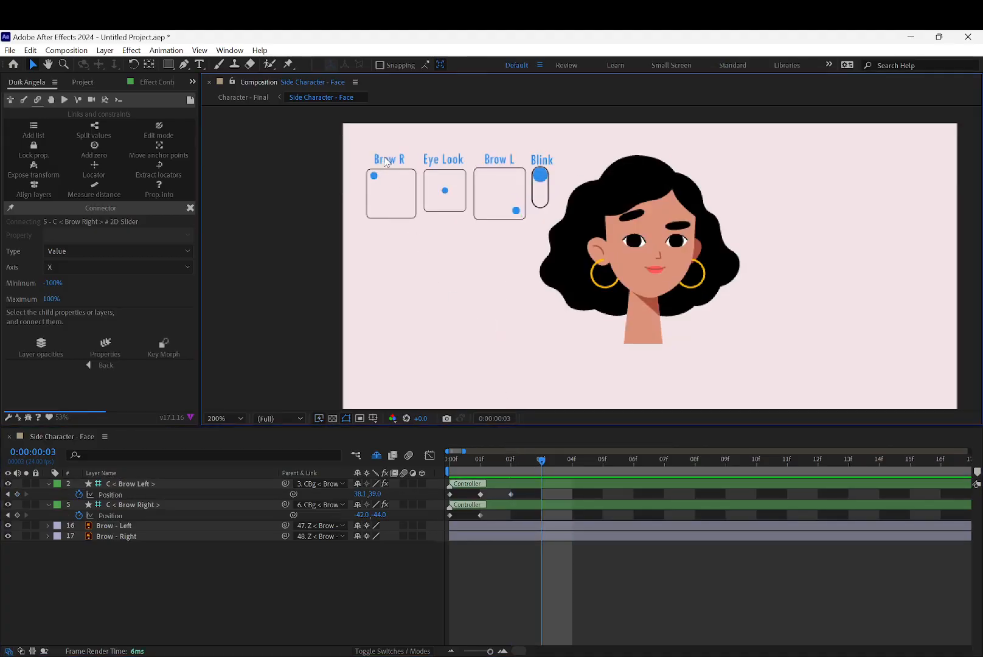
{"action": "left_click_drag", "start_coordinate": [376, 180], "coordinate": [389, 193]}
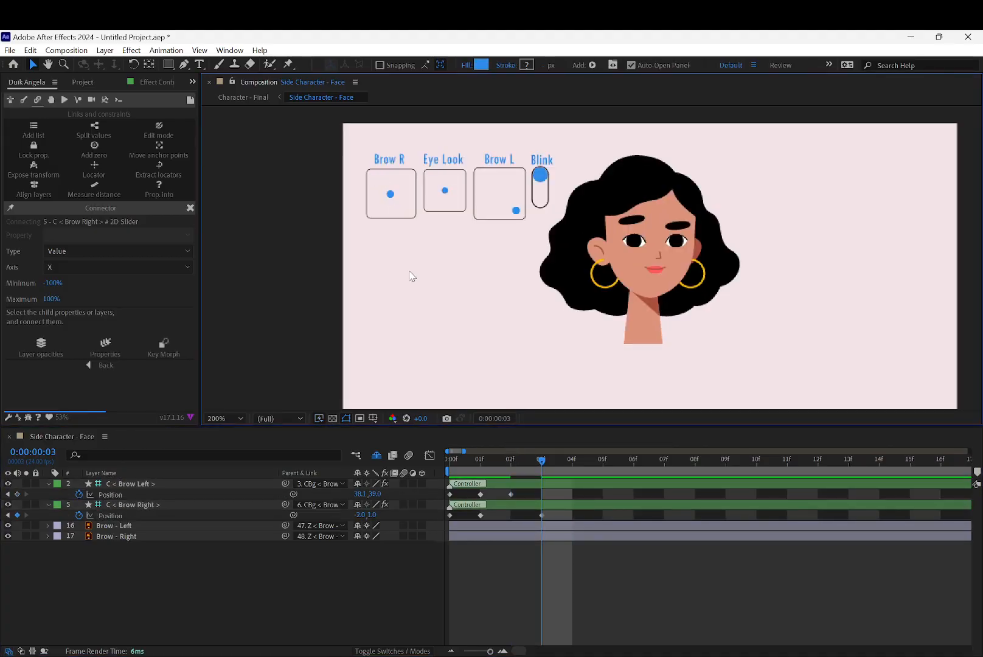
{"action": "left_click", "coordinate": [572, 459]}
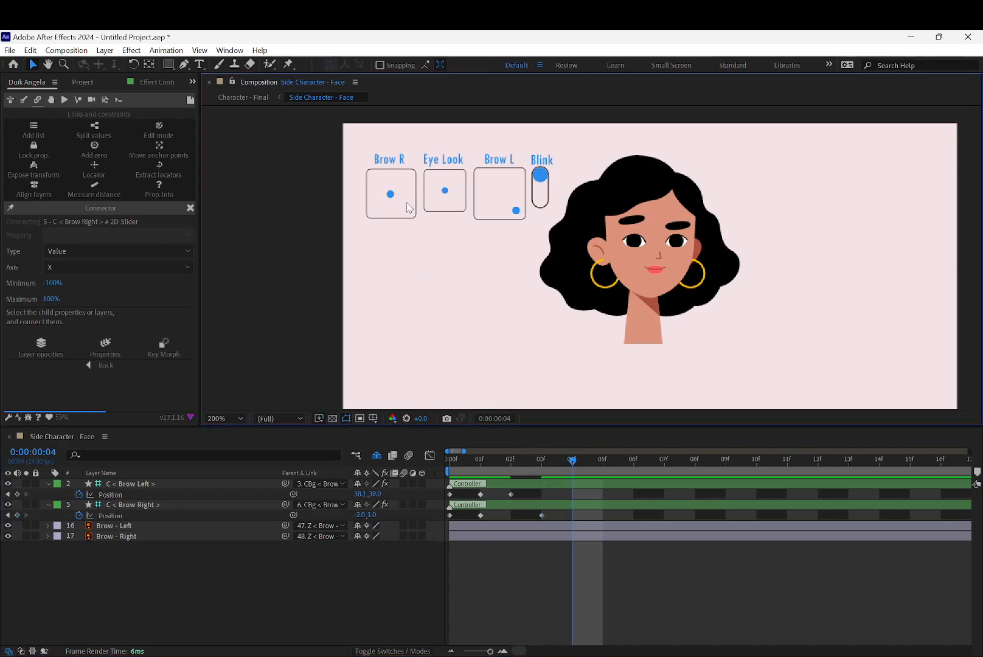
{"action": "left_click", "coordinate": [391, 194]}
{"action": "left_click_drag", "start_coordinate": [390, 197], "coordinate": [409, 213]}
{"action": "left_click", "coordinate": [478, 312]}
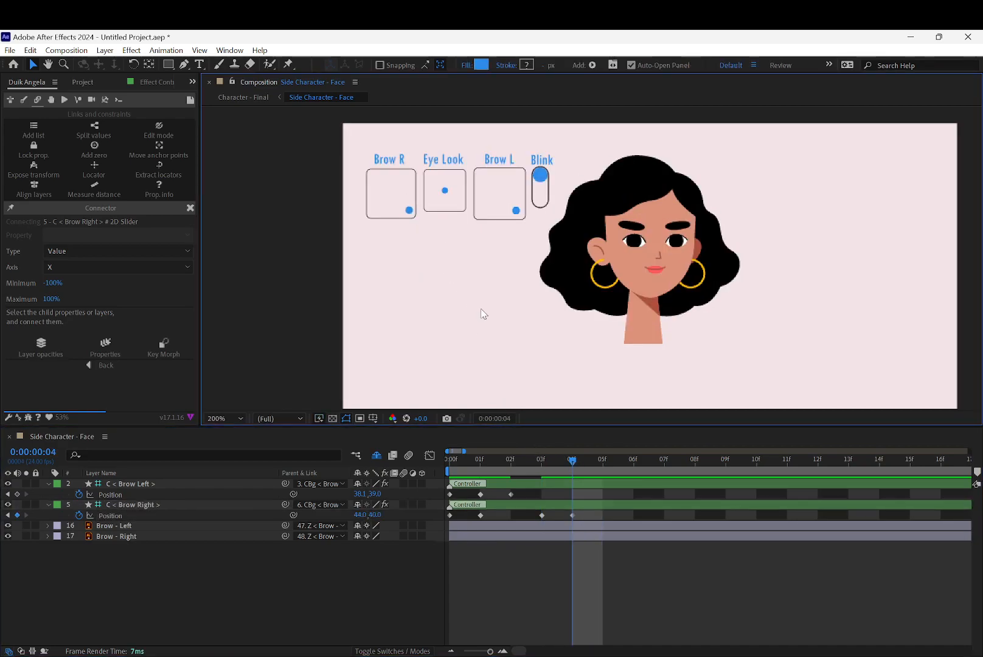
{"action": "left_click_drag", "start_coordinate": [573, 461], "coordinate": [459, 459]}
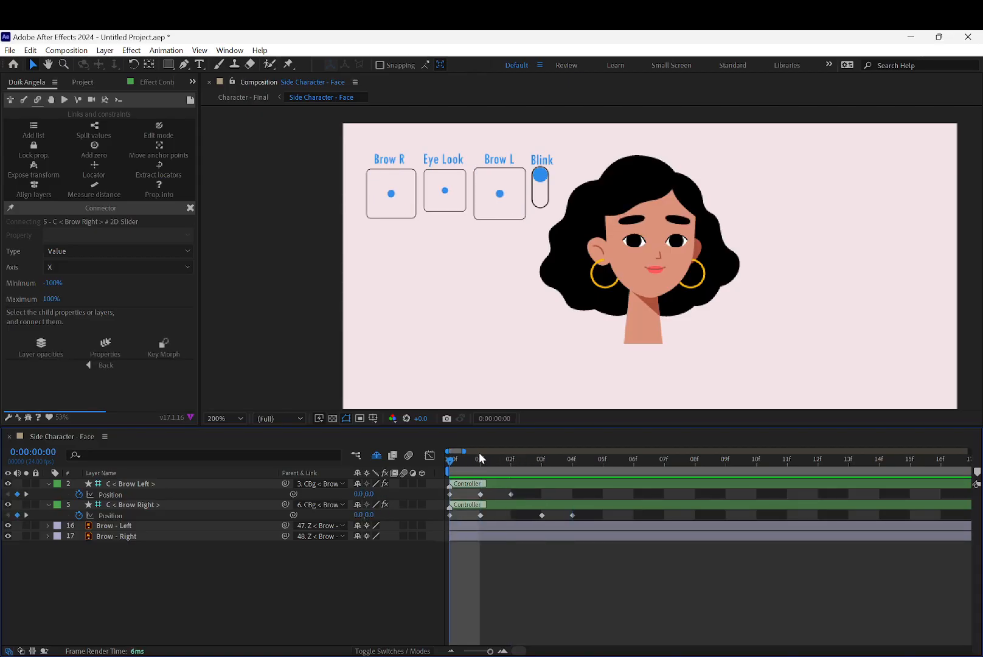
Undo all the test Position keyframes on both brow controllers and clear the selection.
{"action": "key", "text": "ctrl+z"}
{"action": "key", "text": "ctrl+z"}
{"action": "key", "text": "ctrl+z"}
{"action": "key", "text": "ctrl+z"}
{"action": "key", "text": "ctrl+z"}
{"action": "key", "text": "ctrl+z"}
{"action": "key", "text": "ctrl+z"}
{"action": "key", "text": "ctrl+z"}
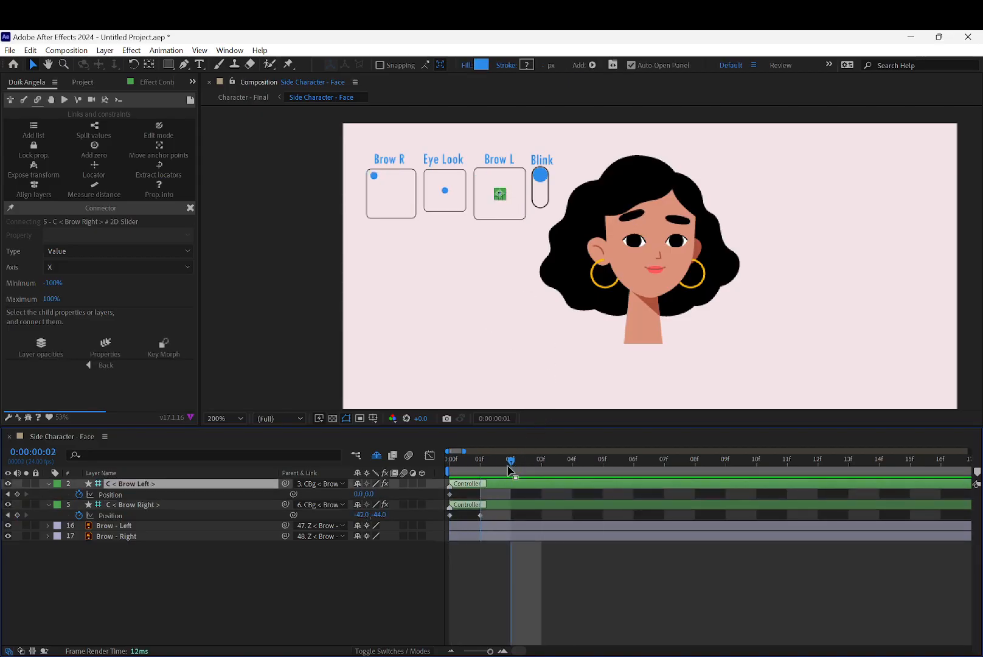
{"action": "left_click", "coordinate": [185, 565]}
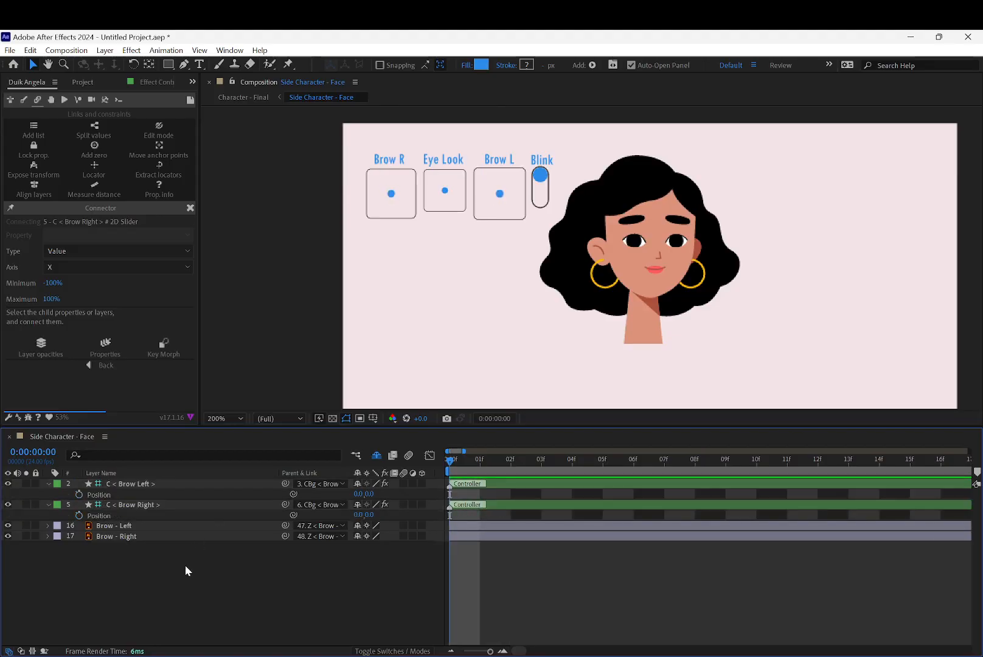
Reveal the keyframed properties of the Brow - Left and Brow - Right layers.
{"action": "left_click", "coordinate": [167, 526]}
{"action": "left_click", "coordinate": [166, 536], "text": "shift"}
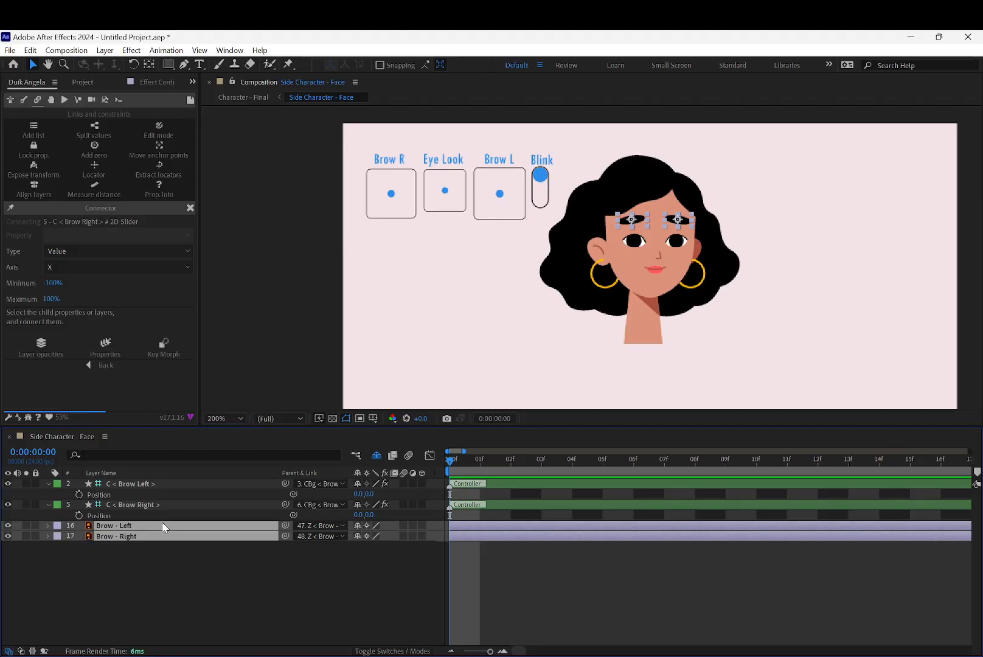
{"action": "key", "text": "u"}
{"action": "key", "text": "u"}
{"action": "left_click", "coordinate": [172, 602]}
Apply Duik's easy ease interpolation to all Y Position and Rotation keyframes of the Brow - Left layer.
{"action": "left_click", "coordinate": [511, 536]}
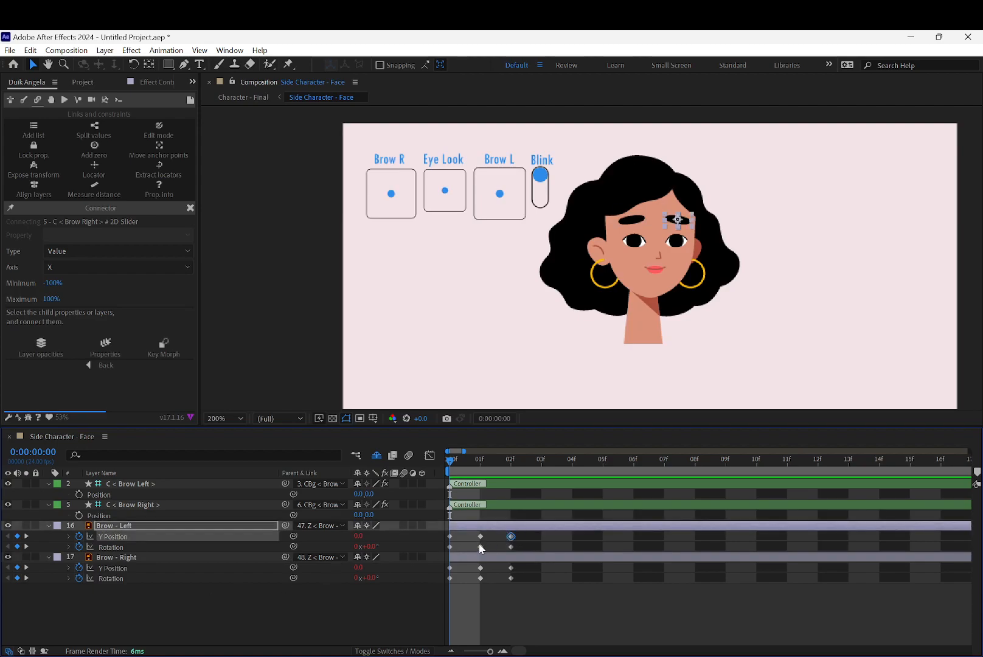
{"action": "left_click_drag", "start_coordinate": [536, 541], "coordinate": [445, 560]}
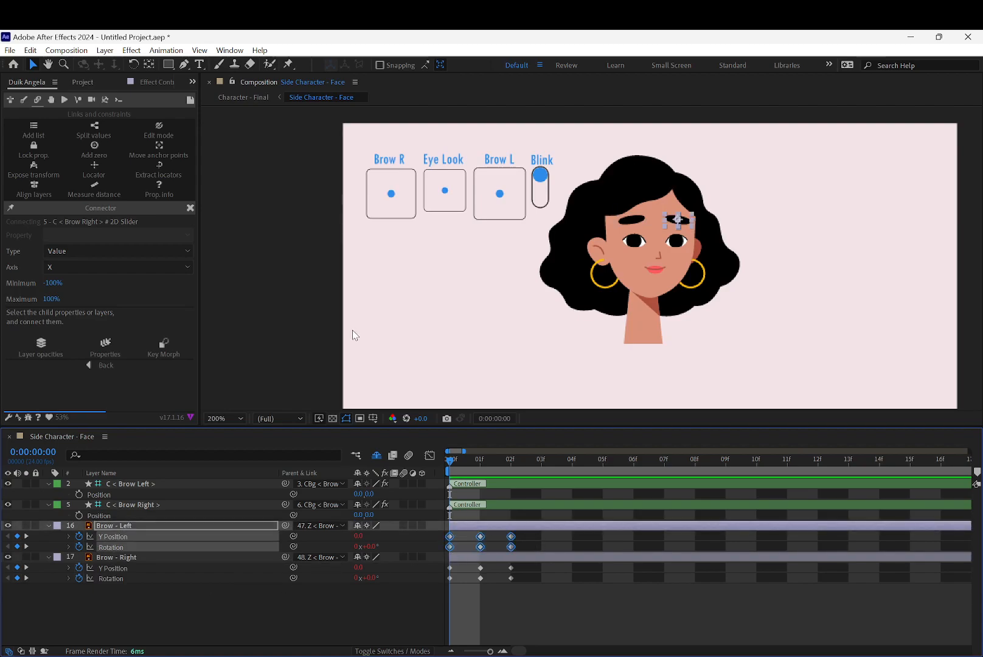
{"action": "left_click", "coordinate": [193, 82]}
{"action": "left_click", "coordinate": [192, 82]}
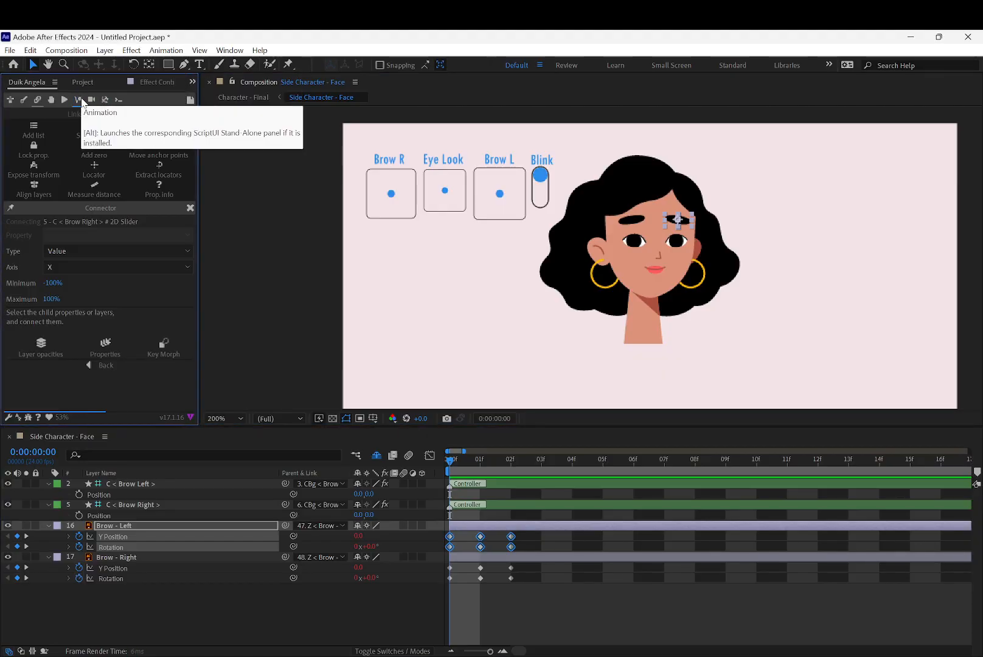
{"action": "left_click", "coordinate": [81, 100]}
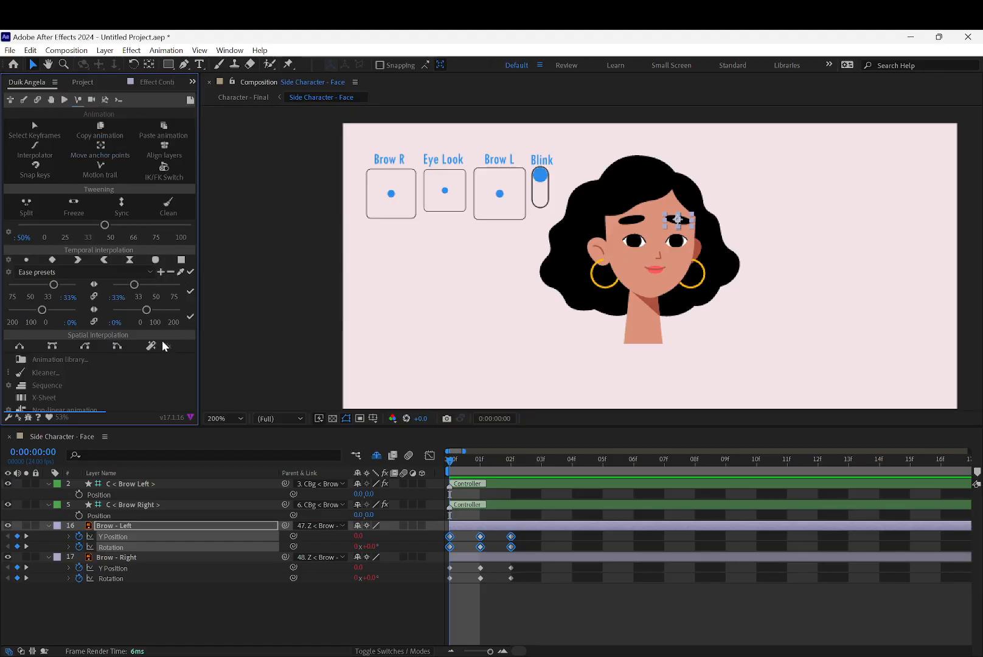
{"action": "left_click", "coordinate": [129, 259]}
Apply the same easy ease interpolation to the Brow - Right layer's Y Position and Rotation keyframes.
{"action": "left_click_drag", "start_coordinate": [525, 566], "coordinate": [470, 583]}
{"action": "left_click", "coordinate": [134, 261]}
{"action": "left_click", "coordinate": [389, 309]}
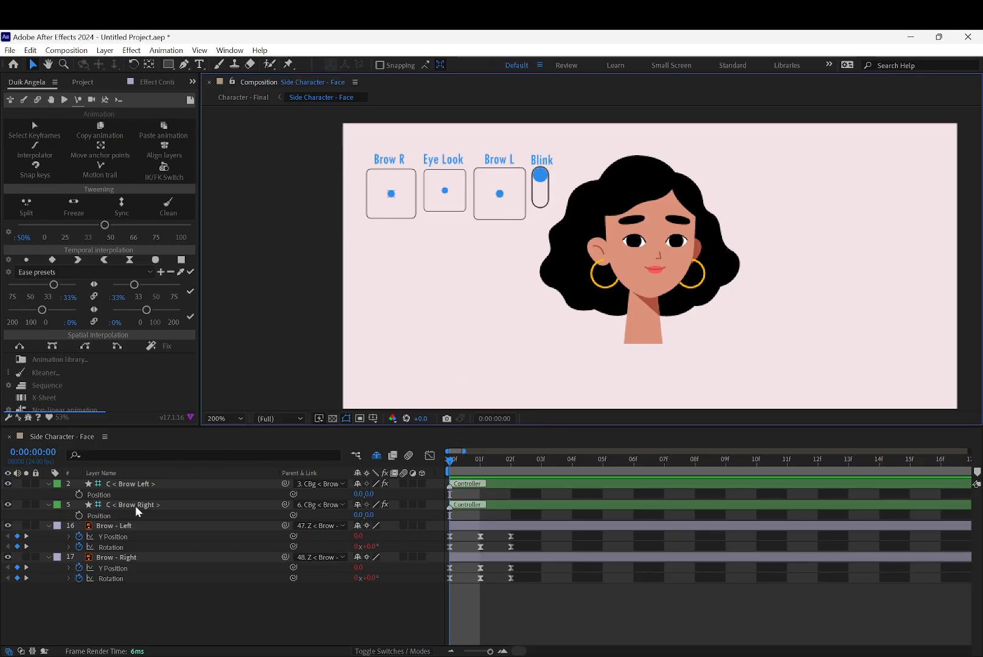
Collapse the properties of both brow controllers and both brow layers in the timeline.
{"action": "left_click", "coordinate": [49, 525]}
{"action": "left_click", "coordinate": [48, 504]}
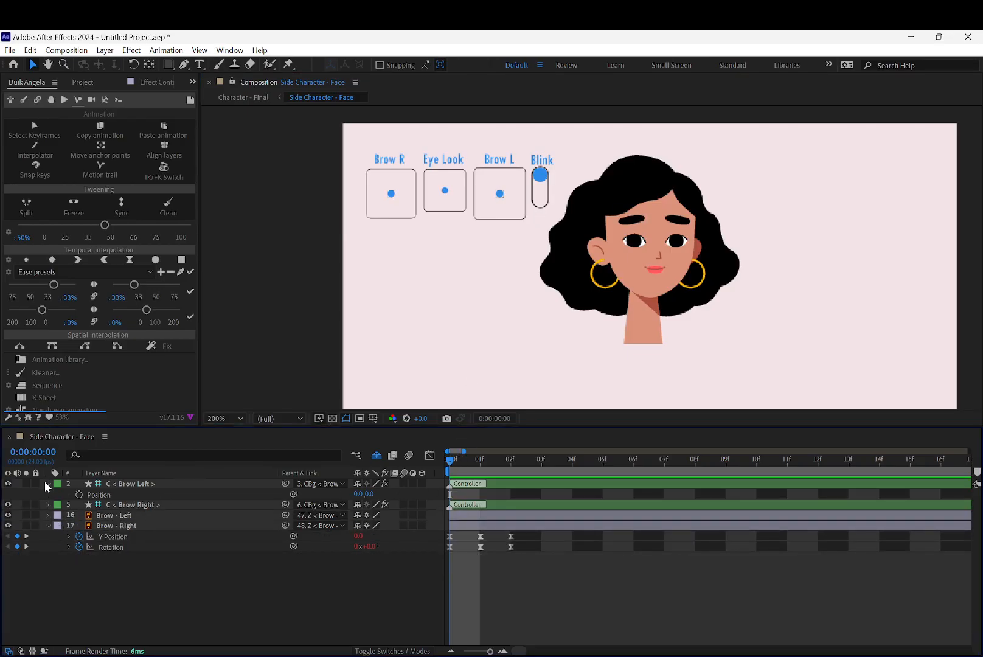
{"action": "left_click", "coordinate": [46, 485]}
{"action": "left_click", "coordinate": [49, 515]}
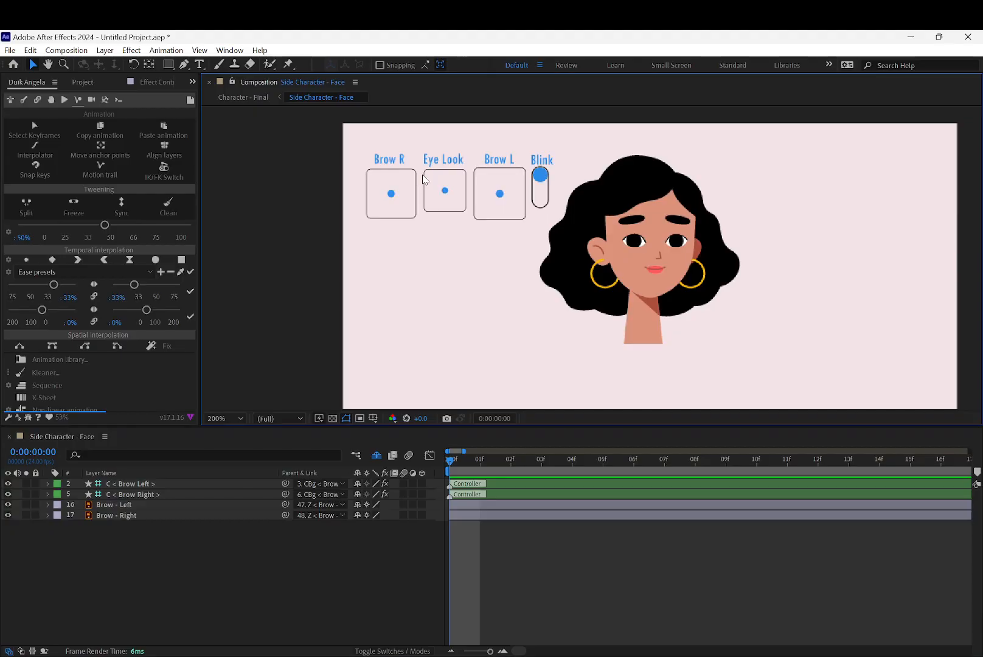
Test the face rig by moving the Eye Look, Brow R, Brow L and Blink controllers within their sliders.
{"action": "left_click", "coordinate": [445, 191]}
{"action": "left_click_drag", "start_coordinate": [447, 190], "coordinate": [392, 177]}
{"action": "left_click_drag", "start_coordinate": [501, 194], "coordinate": [523, 219]}
{"action": "mouse_move", "coordinate": [540, 175]}
{"action": "left_mouse_down"}
{"action": "mouse_move", "coordinate": [540, 197]}
{"action": "mouse_move", "coordinate": [545, 165]}
{"action": "left_mouse_up"}
Undo the test movements so all face controllers return to their rest positions, and clear the selection.
{"action": "key", "text": "ctrl+z"}
{"action": "key", "text": "ctrl+z"}
{"action": "key", "text": "ctrl+z"}
{"action": "key", "text": "ctrl+z"}
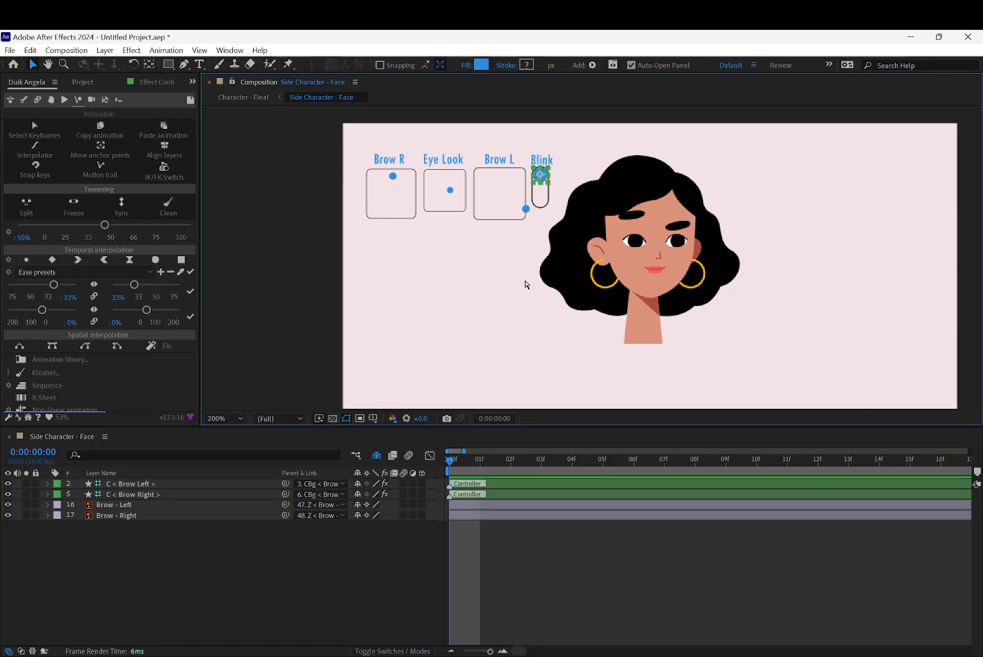
{"action": "left_click", "coordinate": [533, 206]}
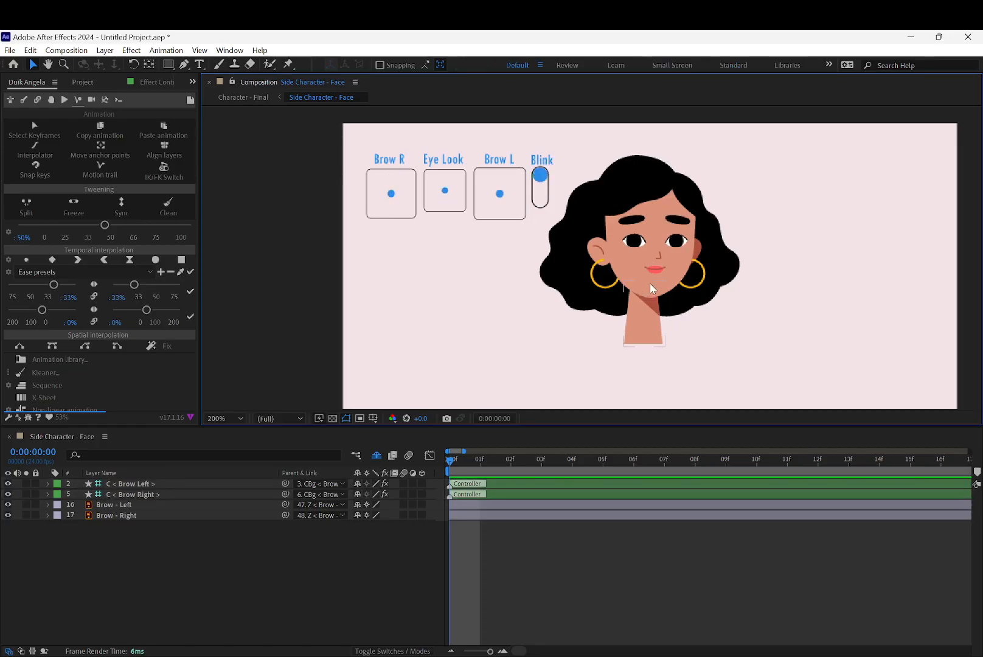